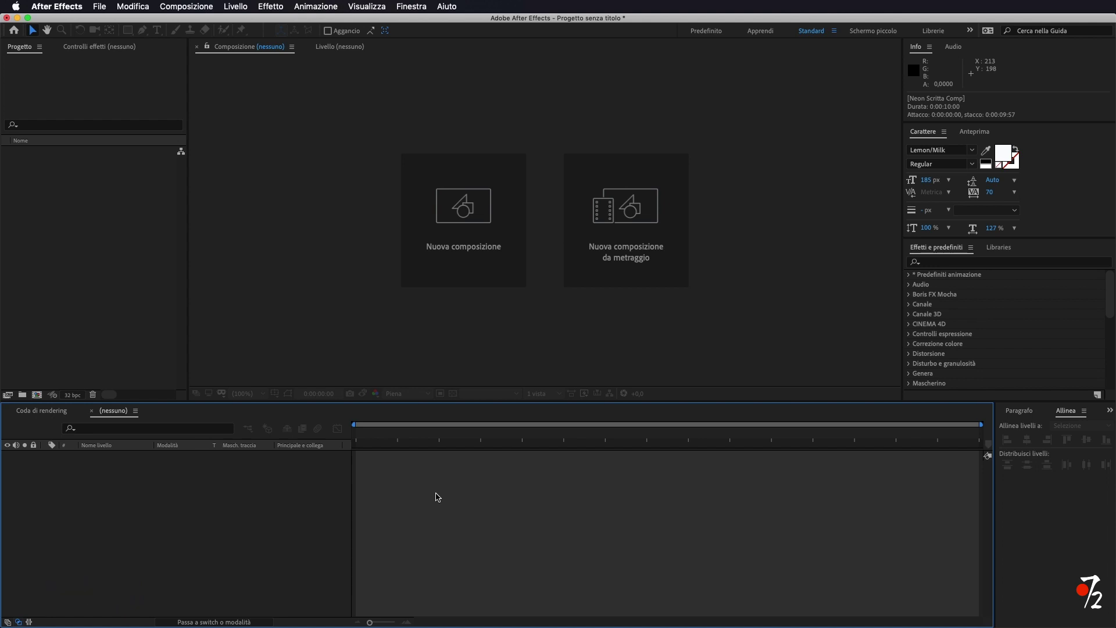
- Create the Scritta composition at 1920×1080 with a 0:00:10:00 duration
left_click(466, 266)
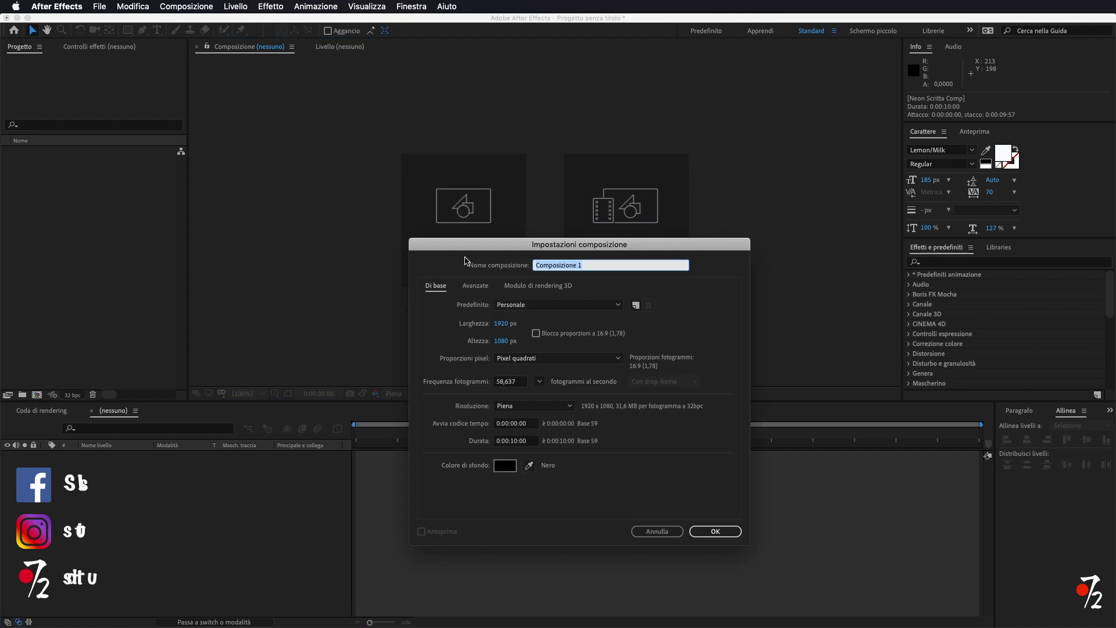
type("Scritta")
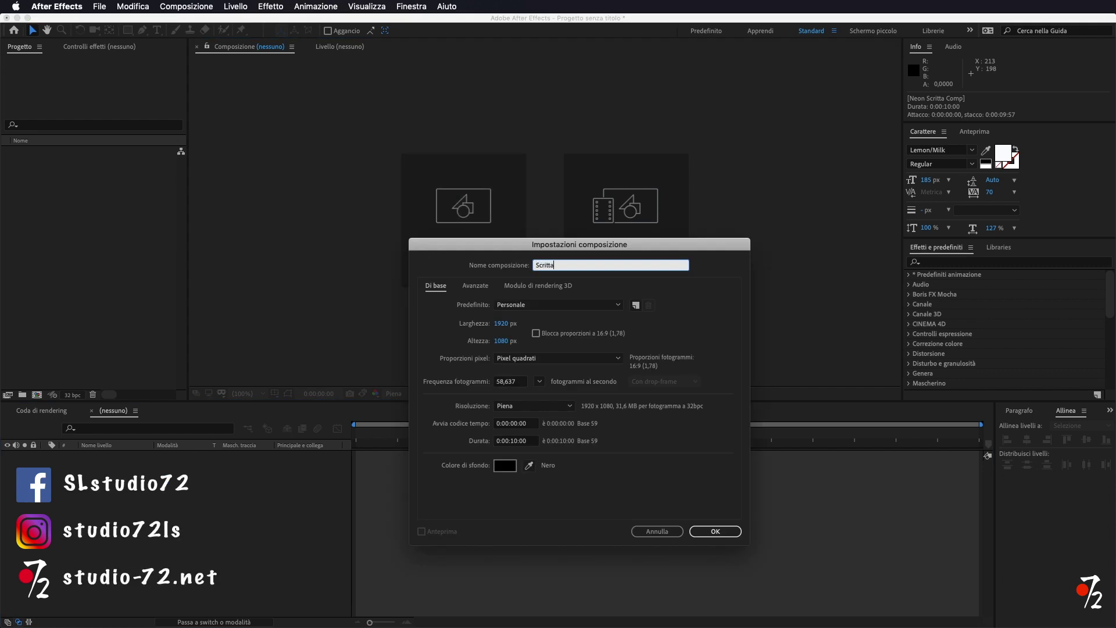
key("Return")
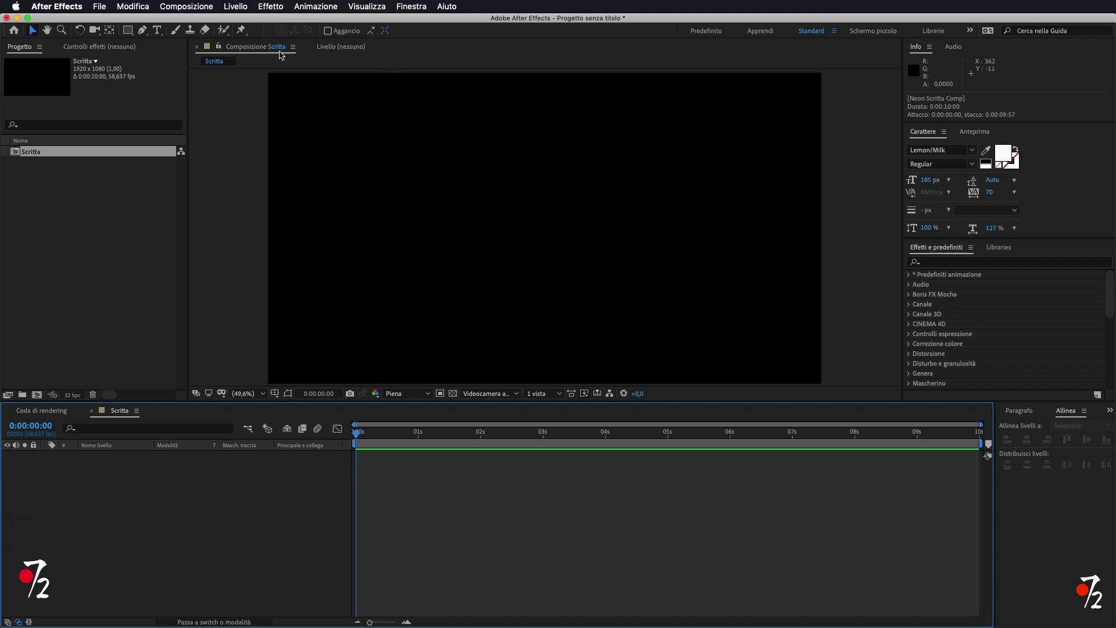
- Type studio72 as a new text layer and centre it horizontally and vertically
left_click(156, 30)
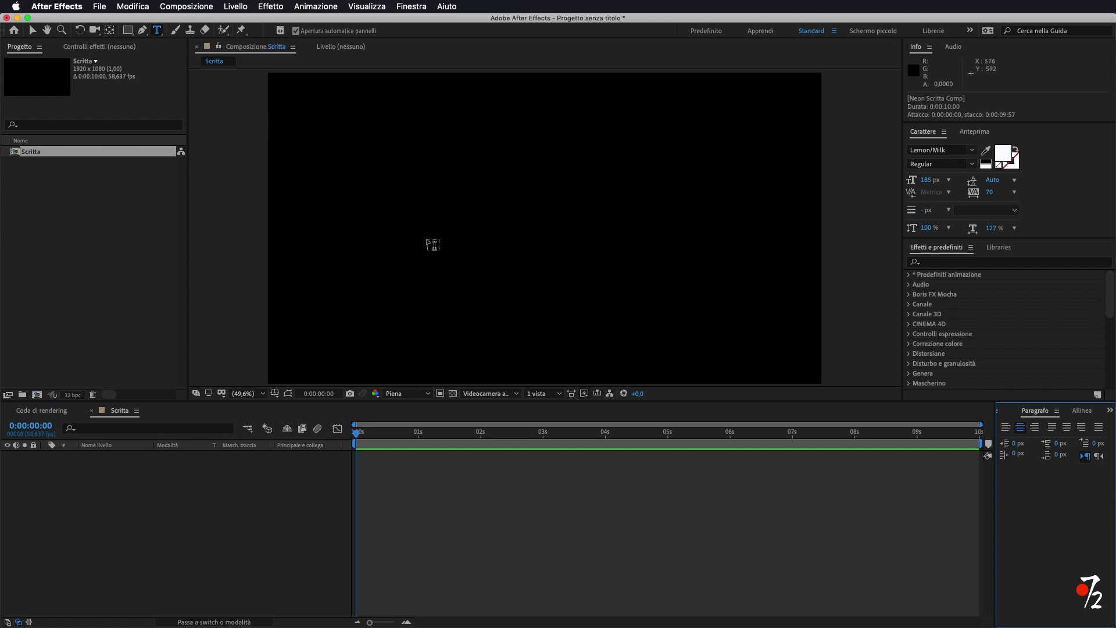
left_click(371, 216)
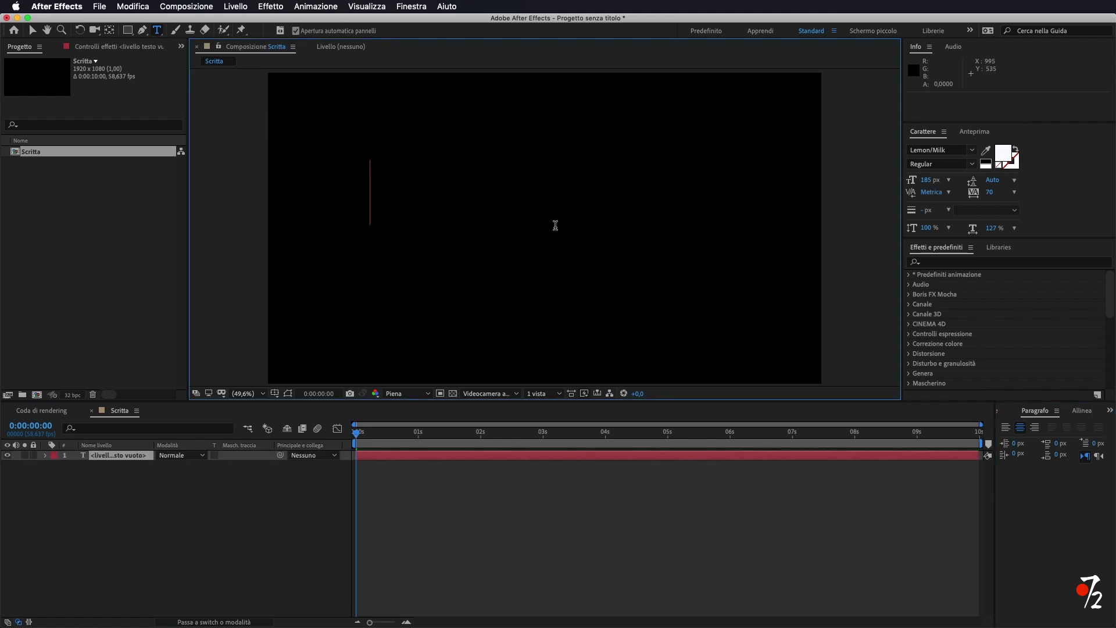
type("studio72")
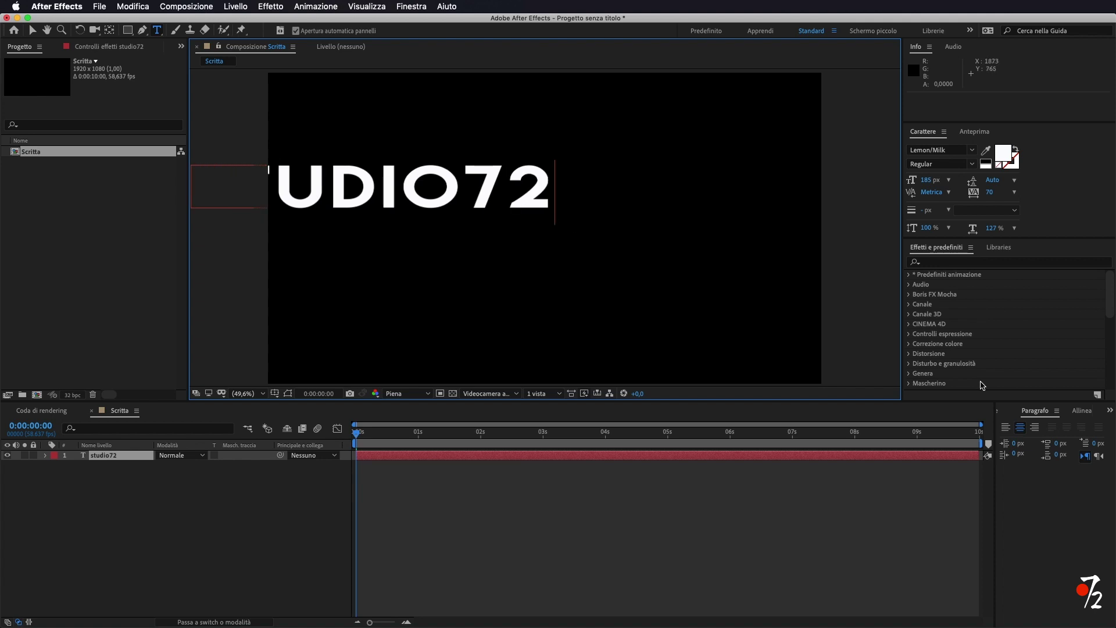
left_click(1081, 410)
left_click(1030, 442)
left_click(1086, 439)
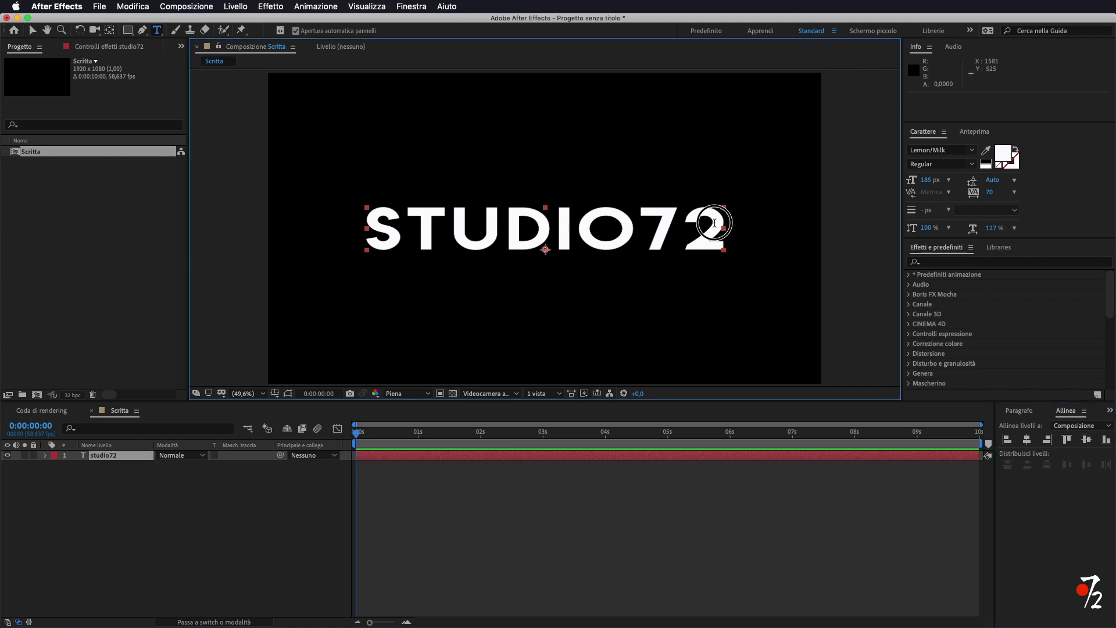
- Enlarge the STUDIO72 text to 185 px and reselect the studio72 layer
left_click_drag(729, 228, 383, 216)
left_click_drag(928, 180, 954, 183)
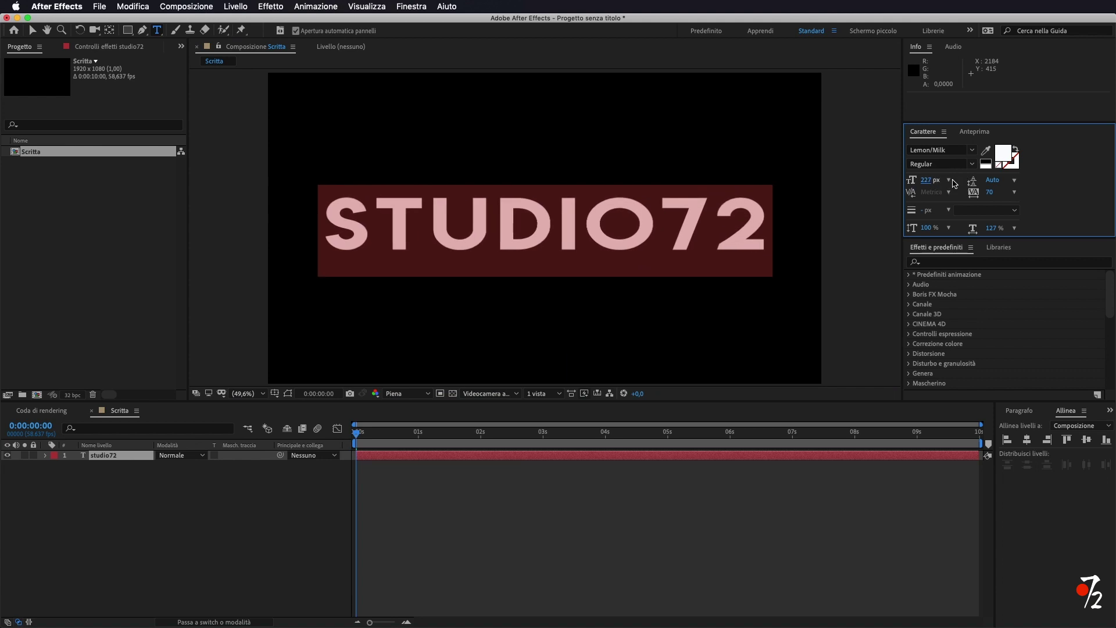
left_click(244, 474)
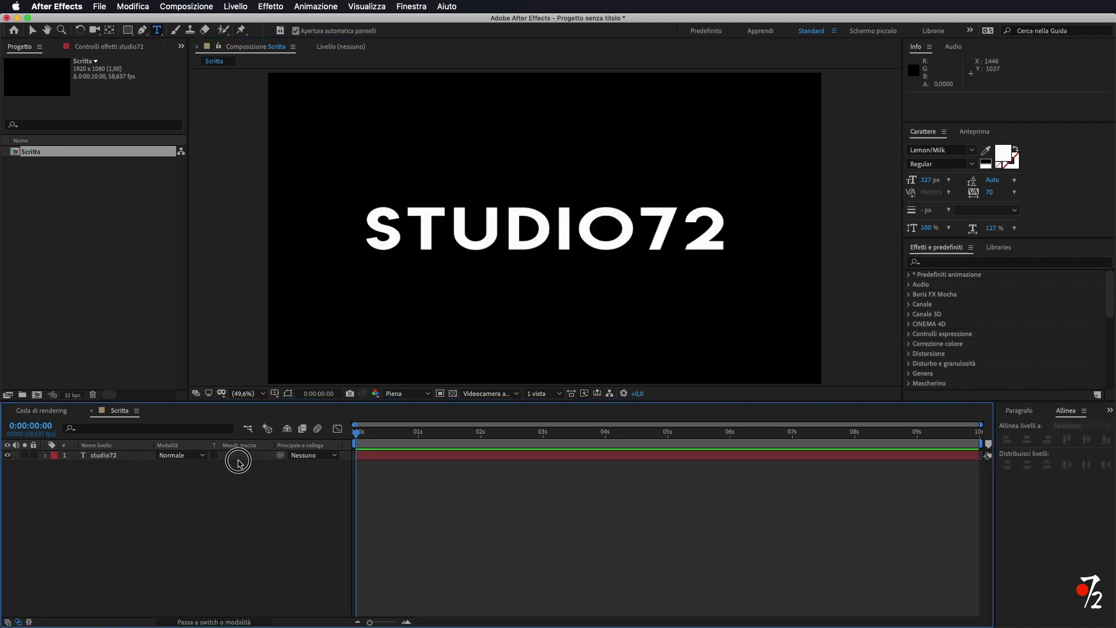
left_click(125, 459)
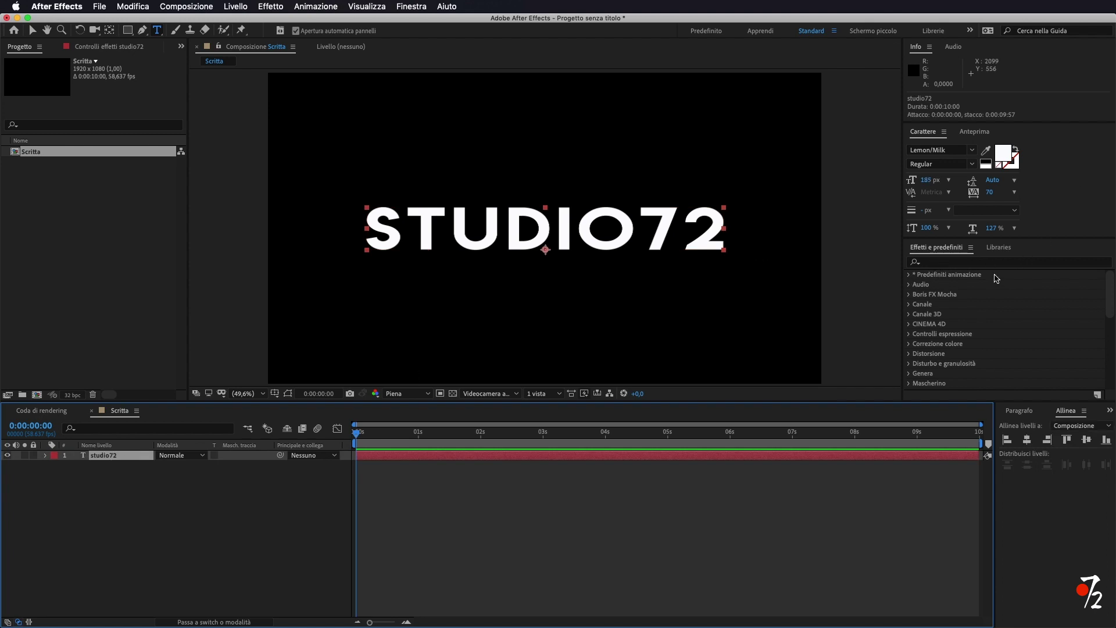
left_click(910, 275)
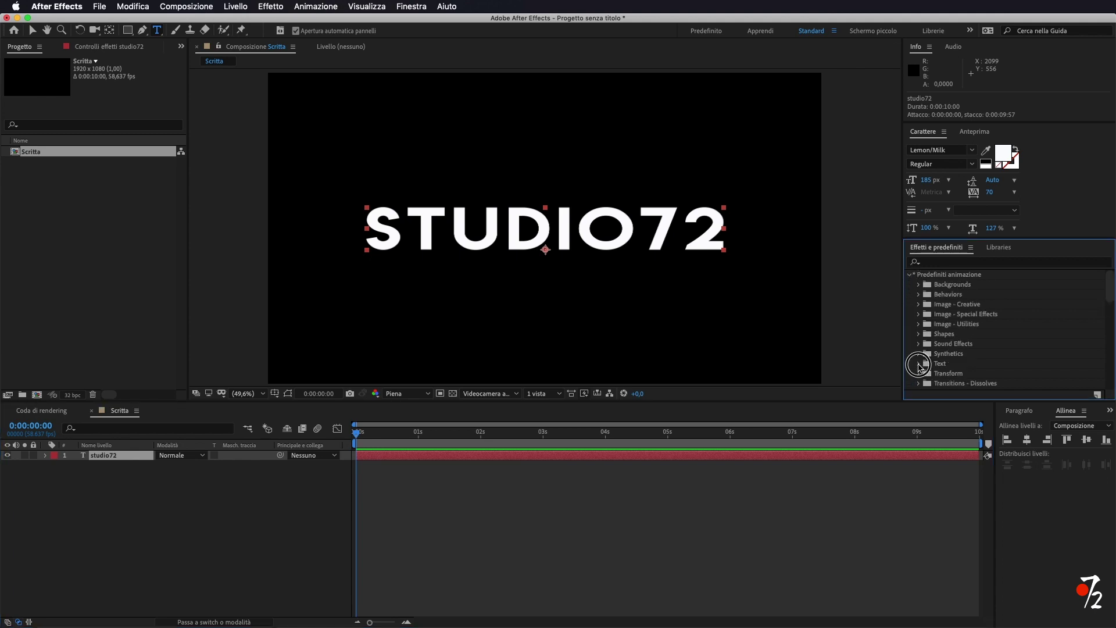
- Apply Text > Animate In > Apparizione casuale to STUDIO72 and scrub to check the reveal
left_click(919, 363)
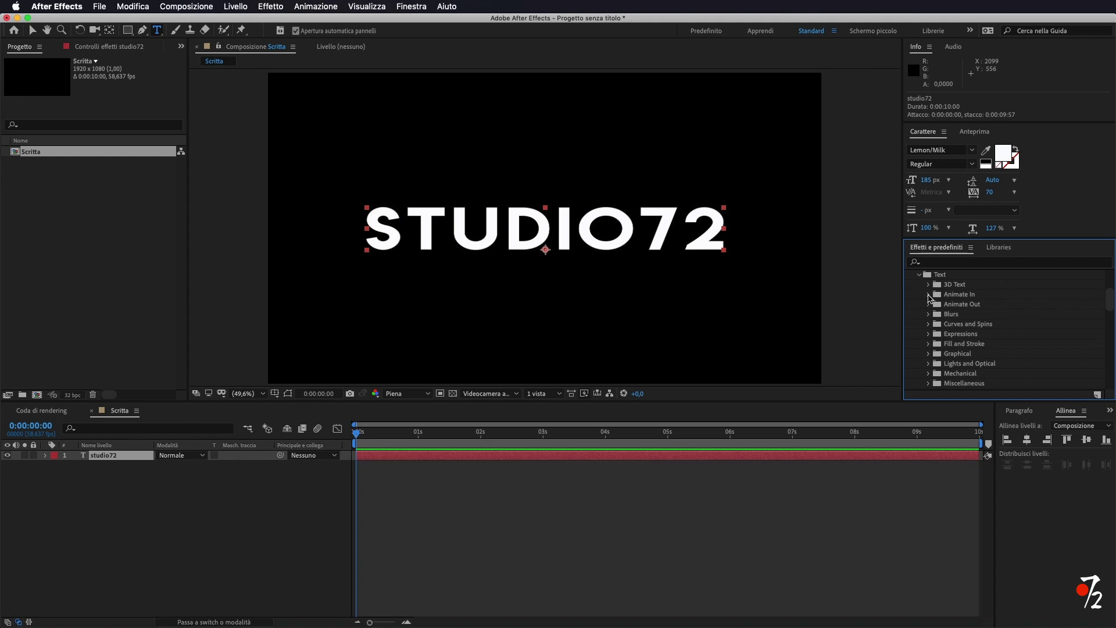
left_click(928, 295)
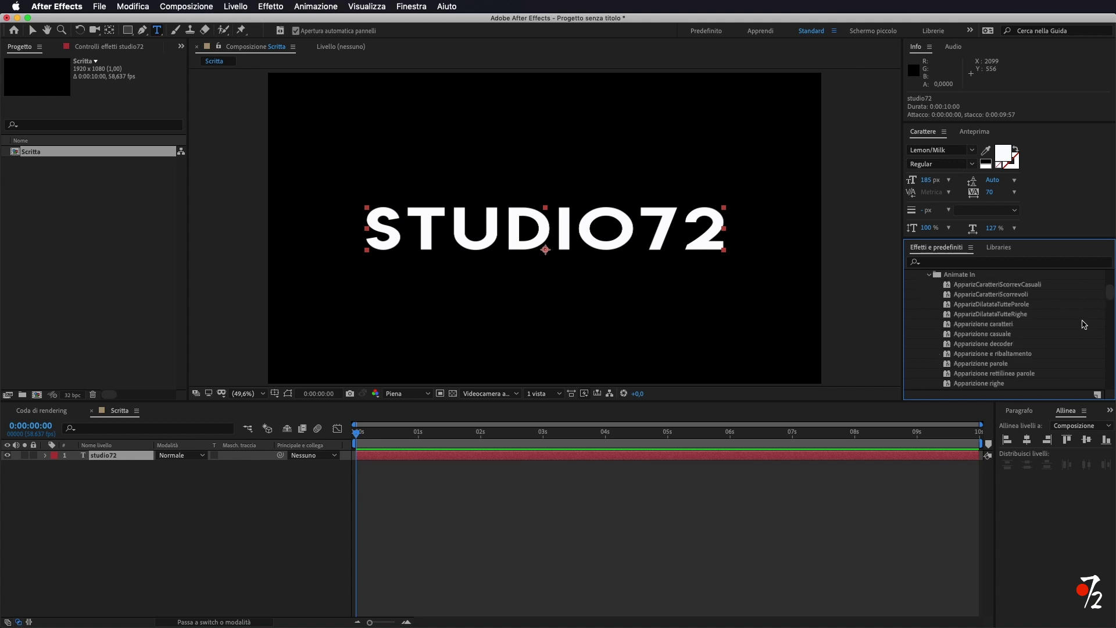
left_click_drag(981, 333, 587, 215)
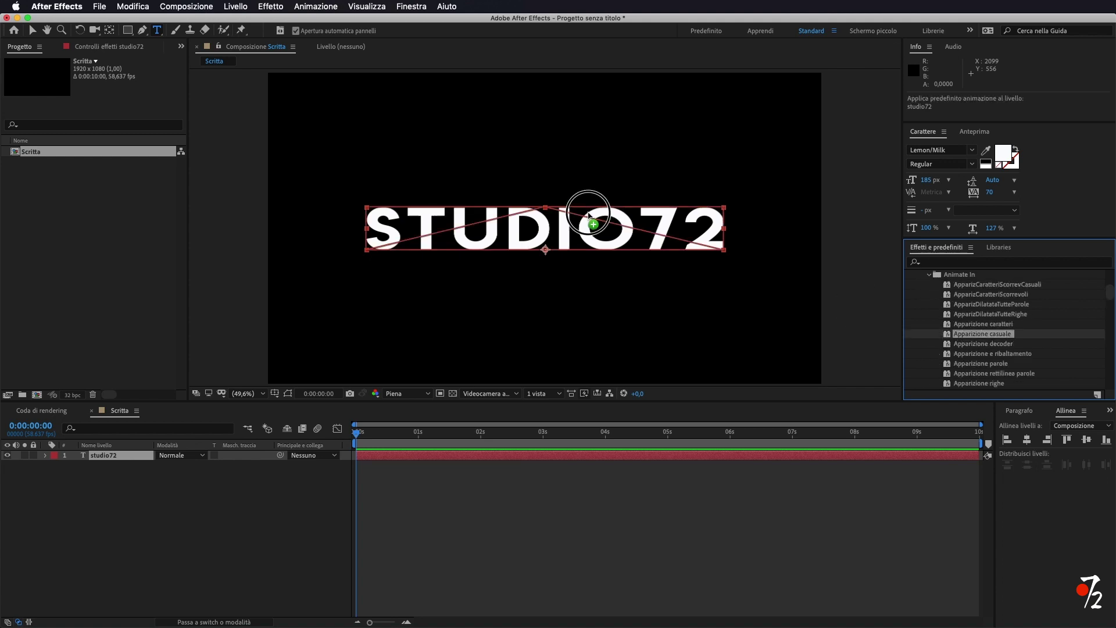
mouse_move(353, 440)
left_mouse_down()
mouse_move(514, 451)
mouse_move(368, 447)
mouse_move(386, 451)
mouse_move(343, 462)
left_mouse_up()
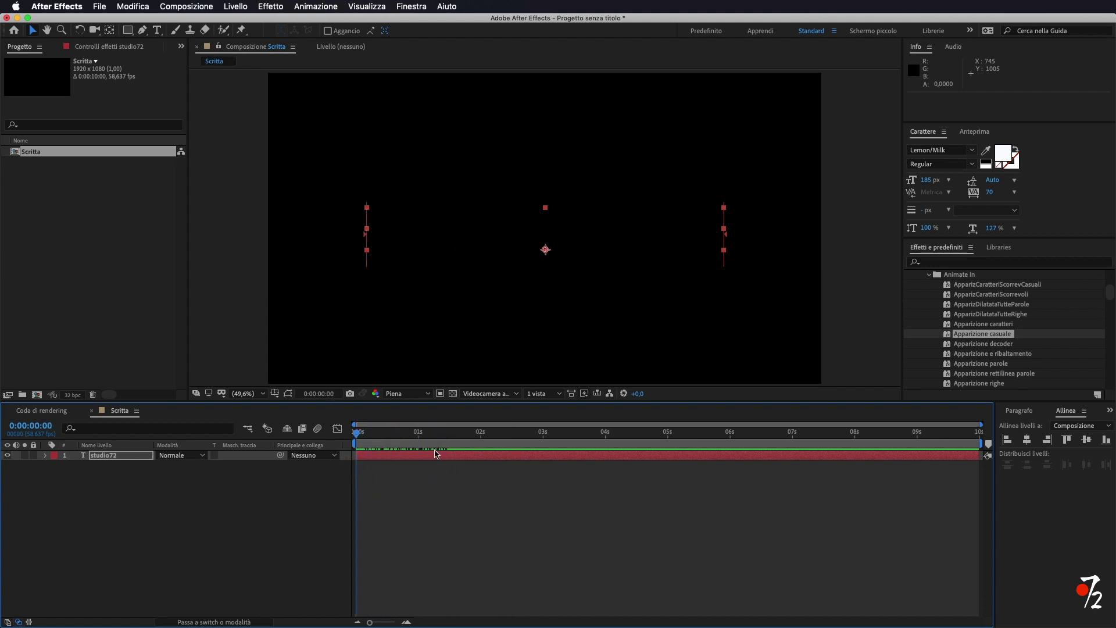
left_click(123, 456)
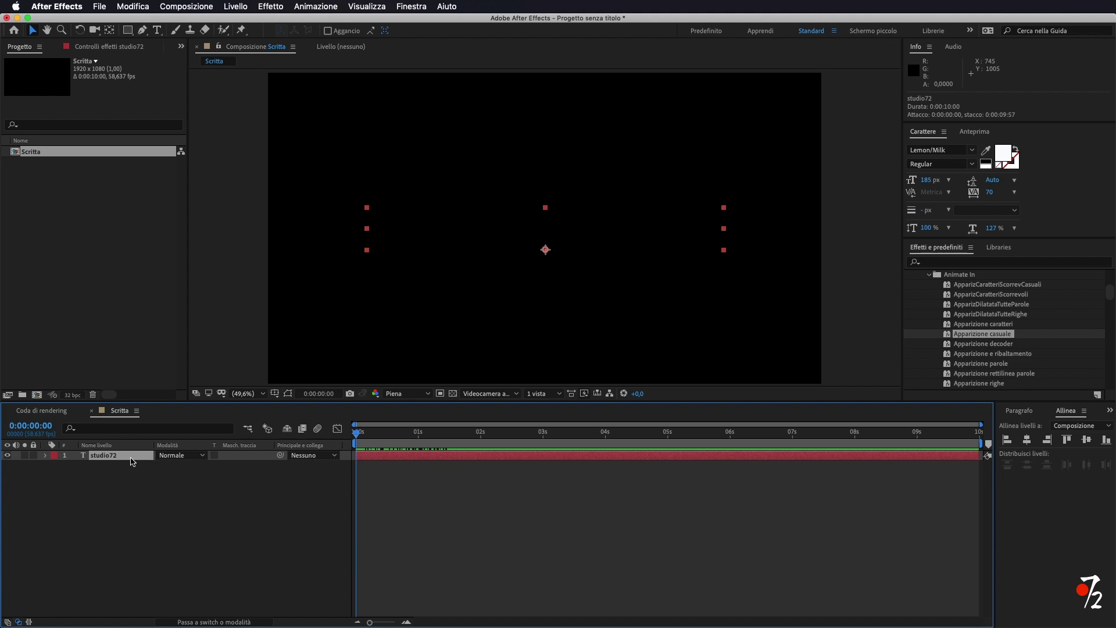
- Reveal the animated properties and shift both Inizio keyframes to start at 1 second
key("u")
mouse_move(367, 436)
left_mouse_down()
mouse_move(448, 440)
mouse_move(355, 444)
mouse_move(419, 439)
left_mouse_up()
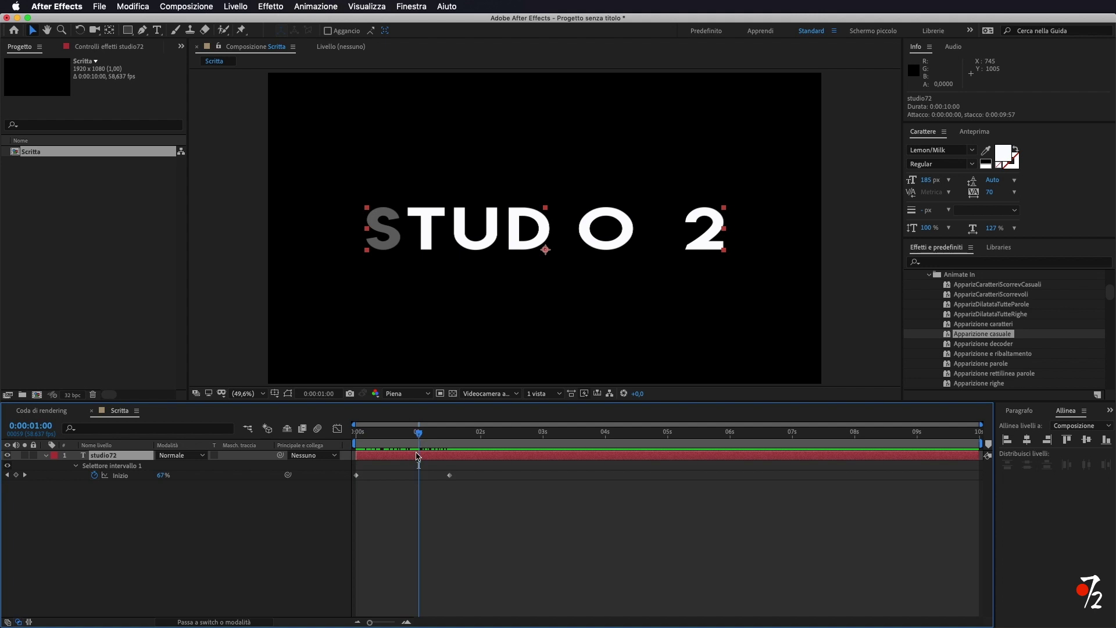
left_click_drag(504, 468, 355, 481)
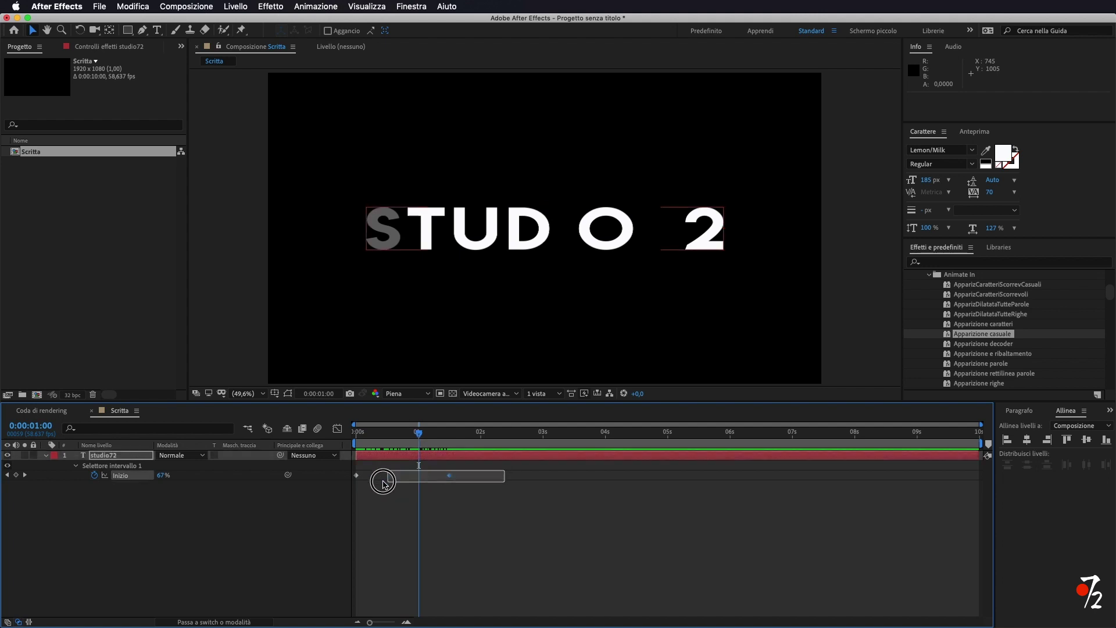
left_click_drag(356, 477, 420, 484)
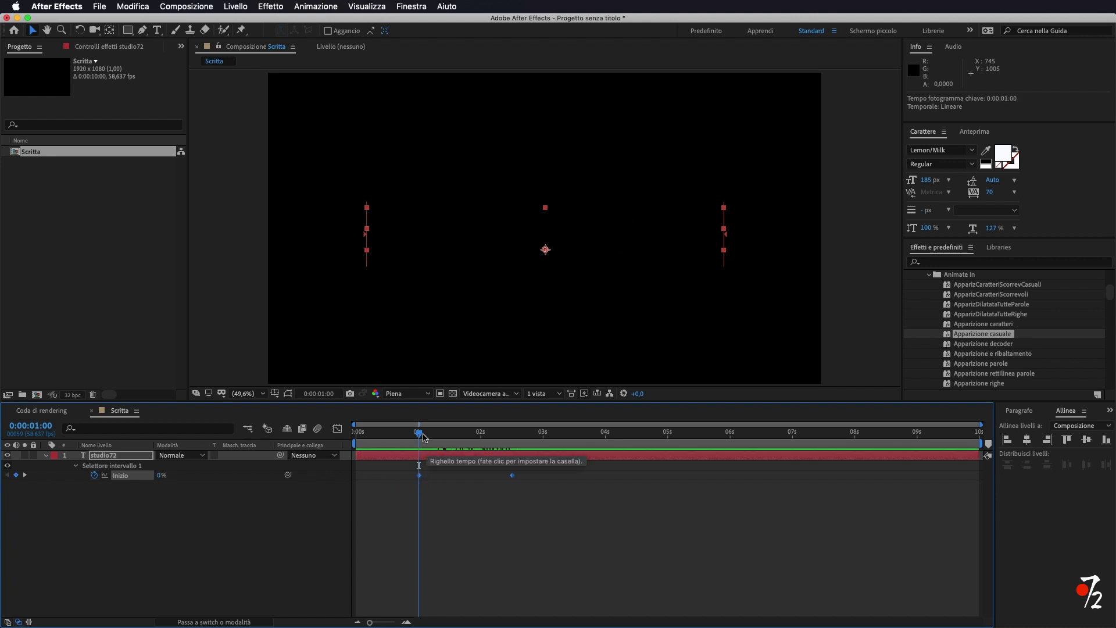
mouse_move(419, 433)
left_mouse_down()
mouse_move(343, 437)
mouse_move(439, 433)
left_mouse_up()
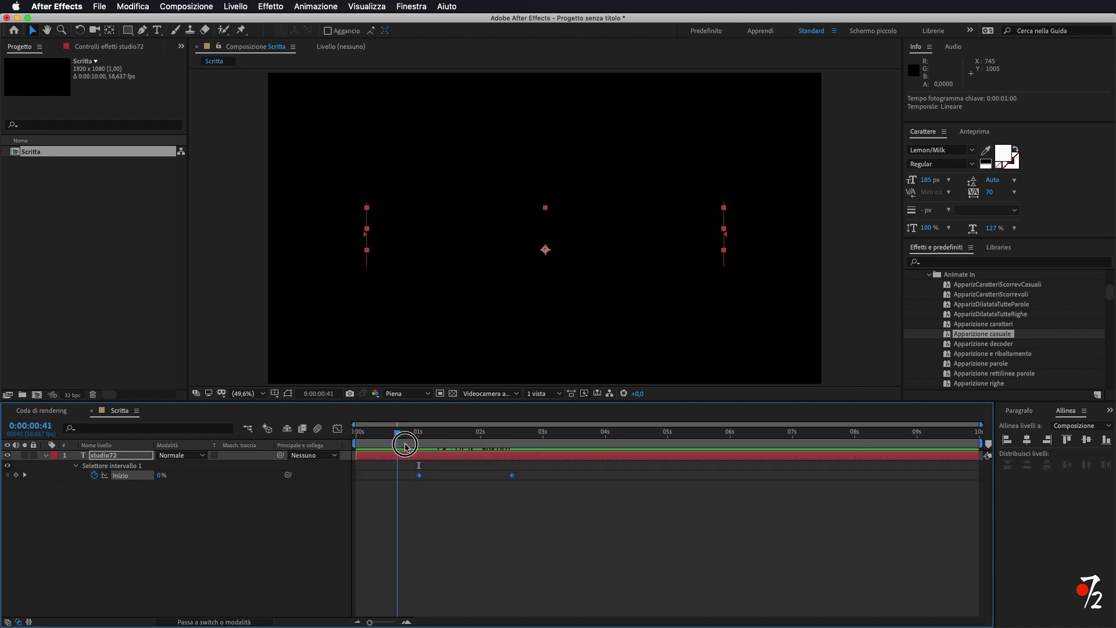
left_click(540, 498)
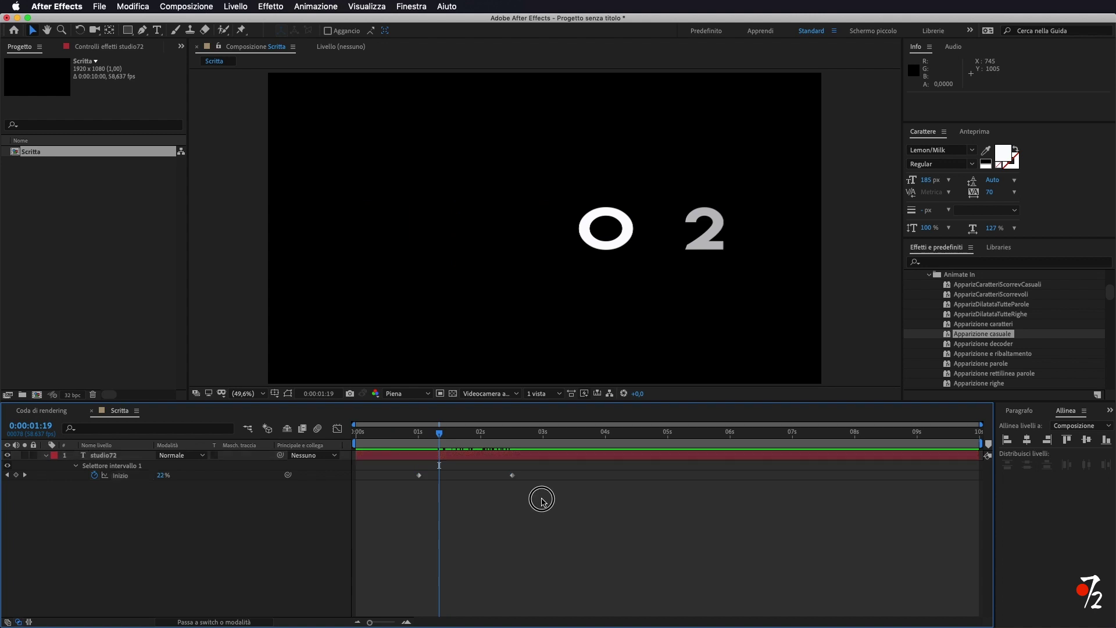
- Pull the second Inizio keyframe earlier, preview, and add an Inizio keyframe at 6 seconds
left_click_drag(512, 475, 454, 483)
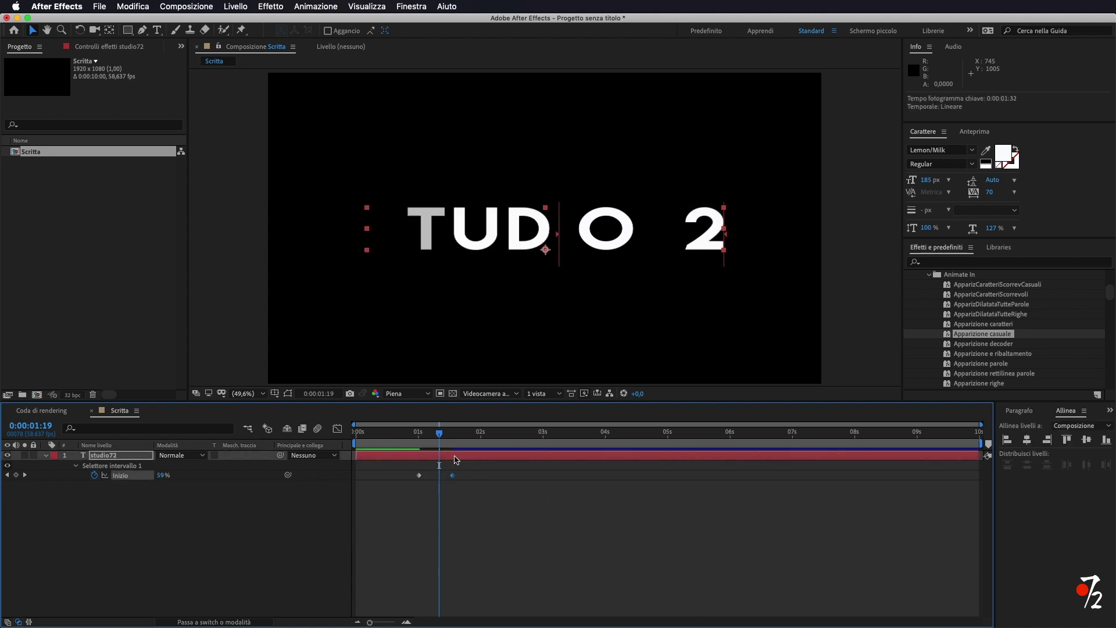
left_click_drag(440, 433, 418, 440)
key("space")
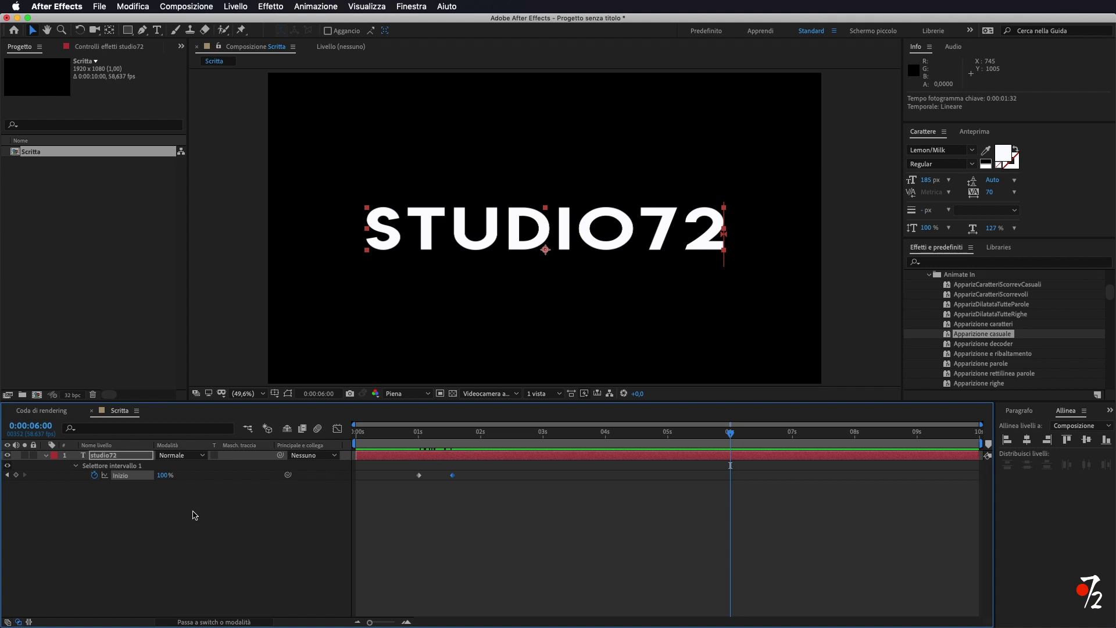
left_click(17, 475)
- Set Inizio to 0% at 0:00:06:30 so the text disappears
left_click_drag(731, 437, 762, 435)
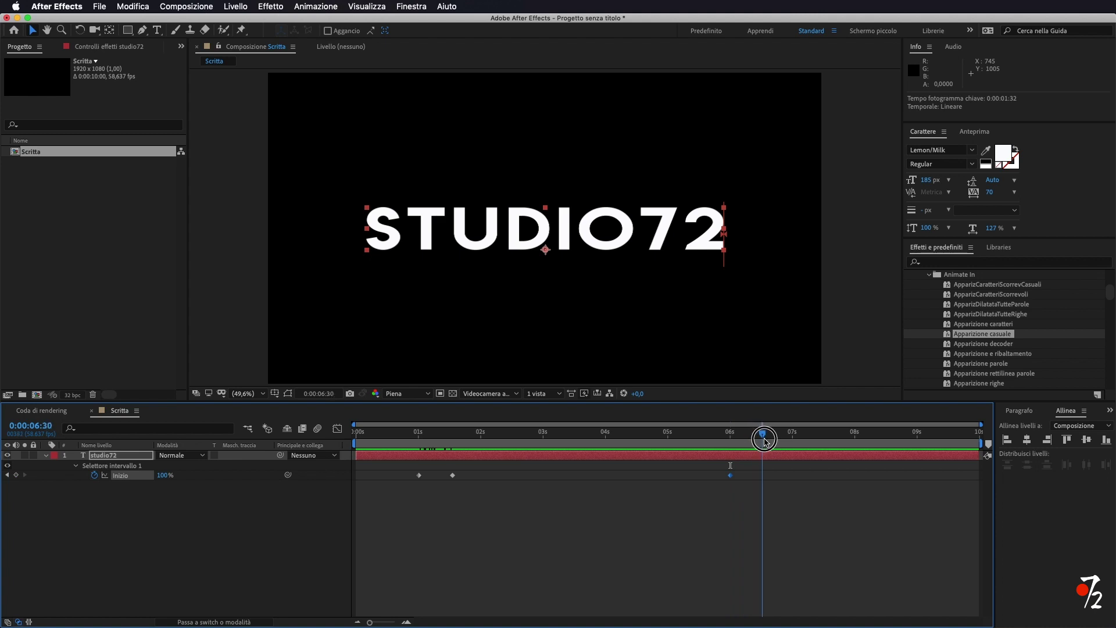
left_click_drag(162, 477, 61, 477)
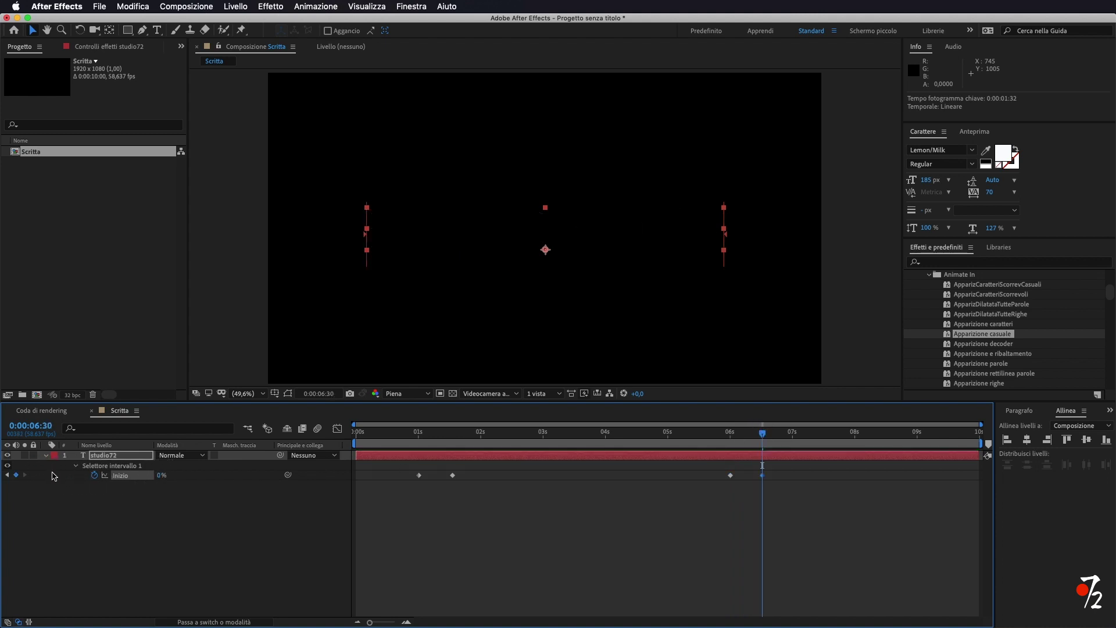
mouse_move(763, 434)
left_mouse_down()
mouse_move(757, 447)
mouse_move(433, 456)
left_mouse_up()
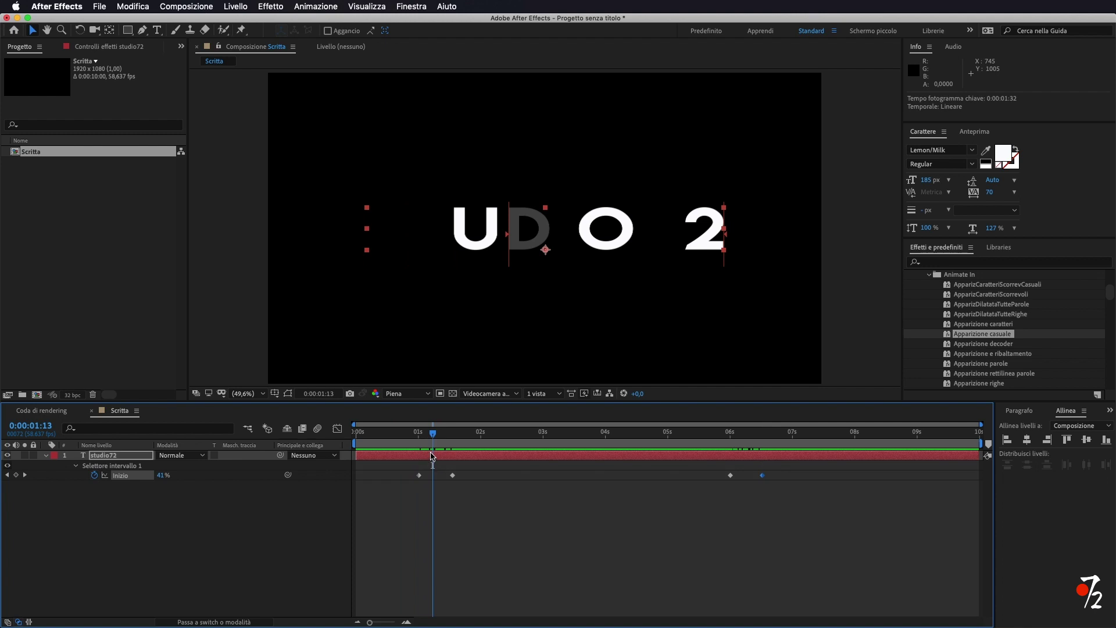
- Set Selettore intervallo 1 > Avanzate > Uniformità to 0%
left_click(76, 466)
left_click(76, 466)
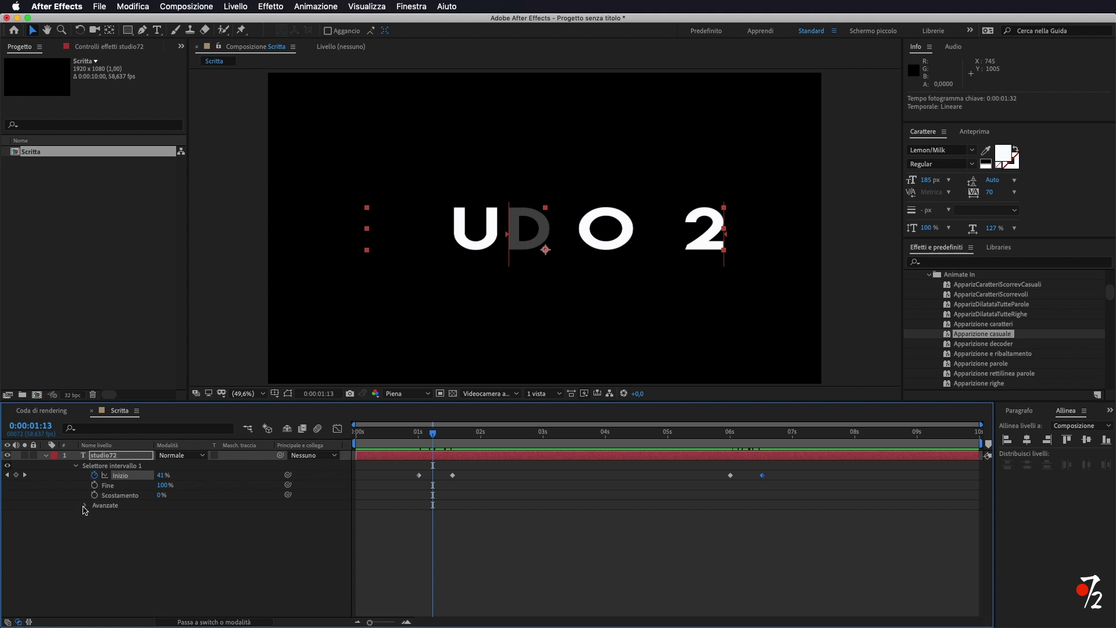
left_click(84, 505)
left_click(123, 545)
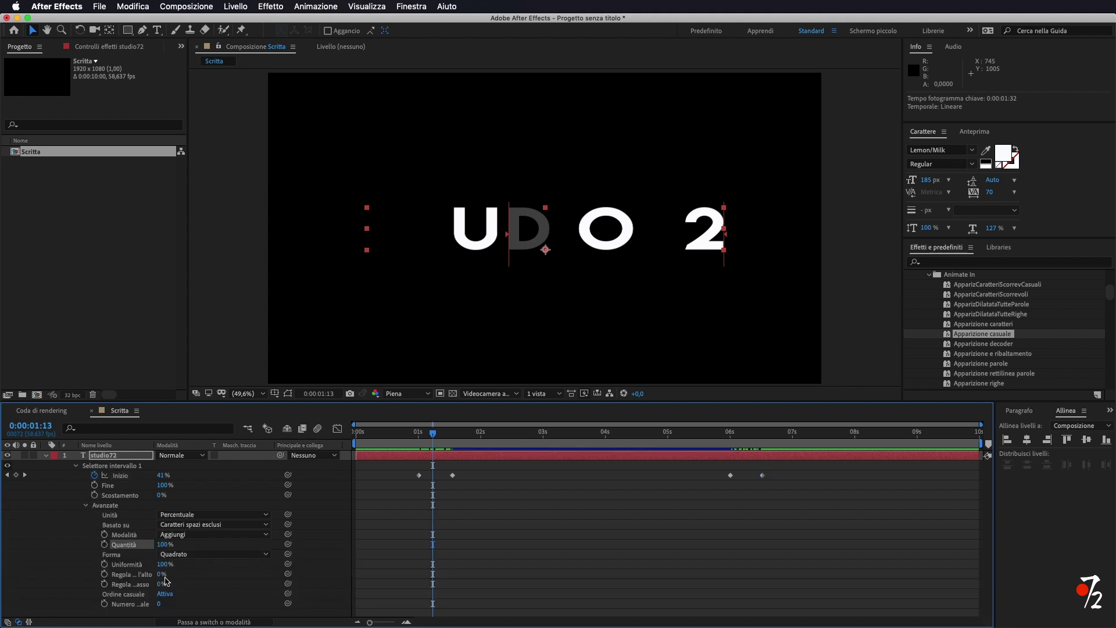
left_click_drag(168, 569, 102, 565)
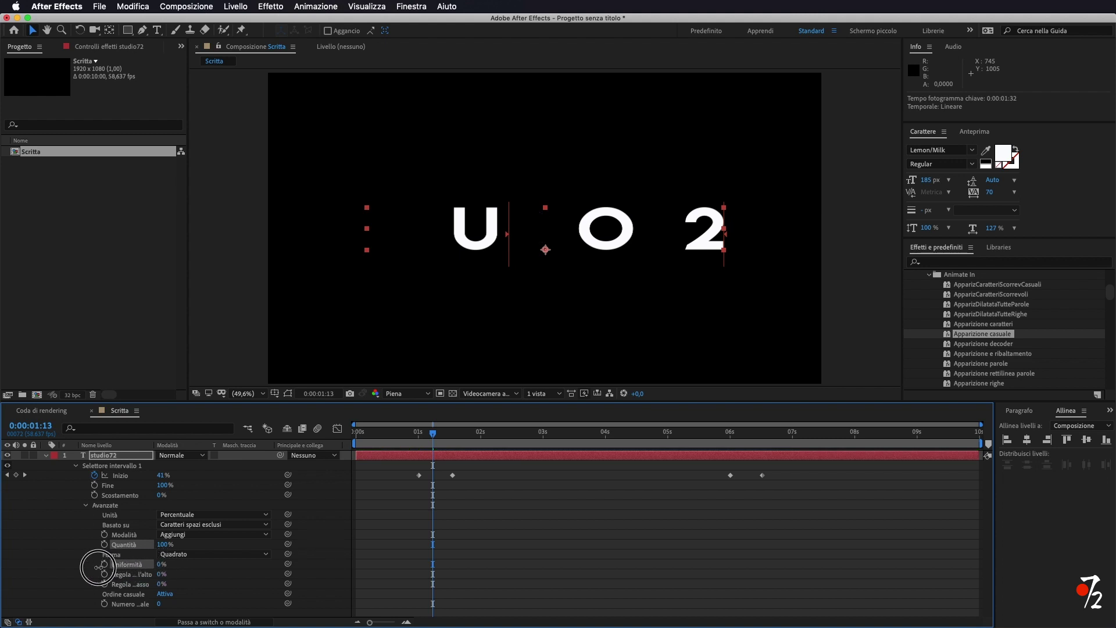
mouse_move(433, 433)
left_mouse_down()
mouse_move(460, 440)
mouse_move(426, 440)
mouse_move(470, 440)
mouse_move(422, 440)
left_mouse_up()
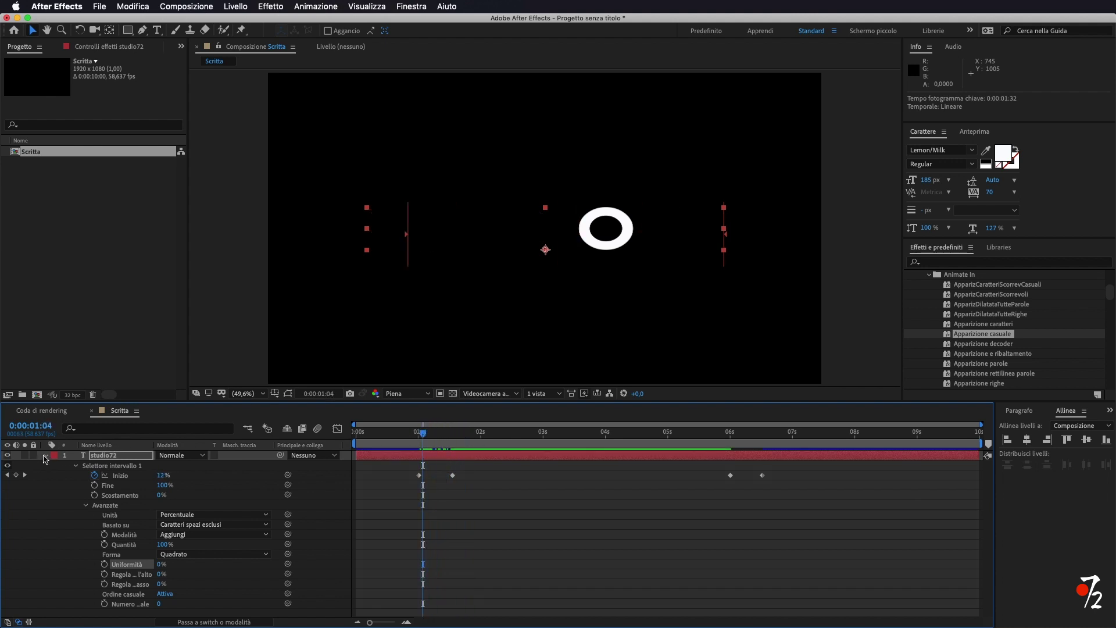
left_click(46, 456)
- Precompose the studio72 layer as Scritta Comp, moving all attributes into it
left_click(127, 458)
right_click(124, 456)
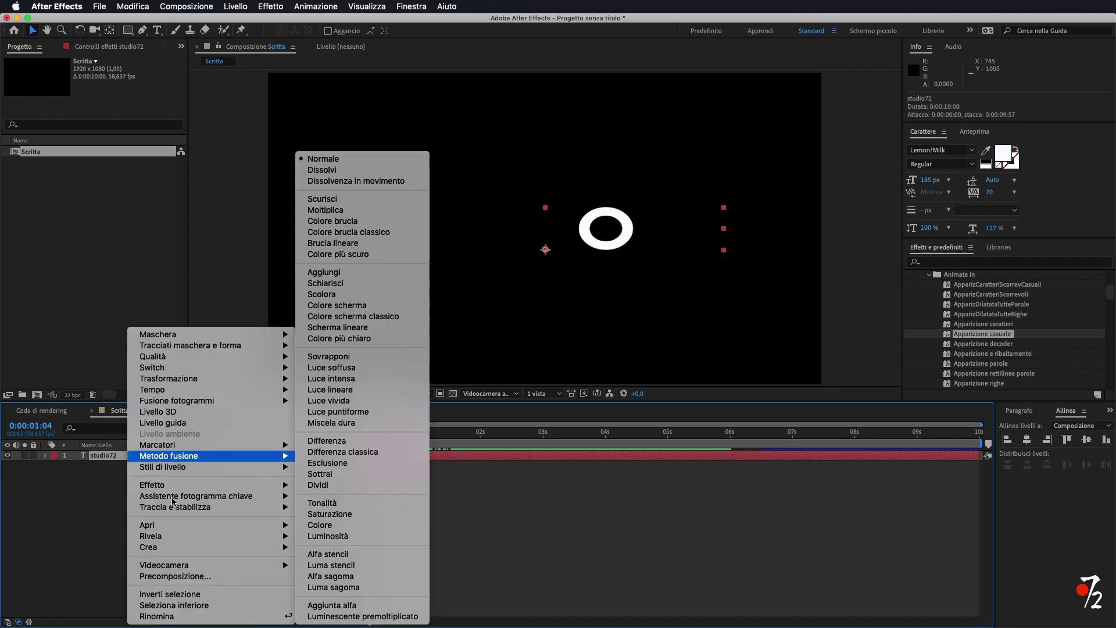
left_click(198, 576)
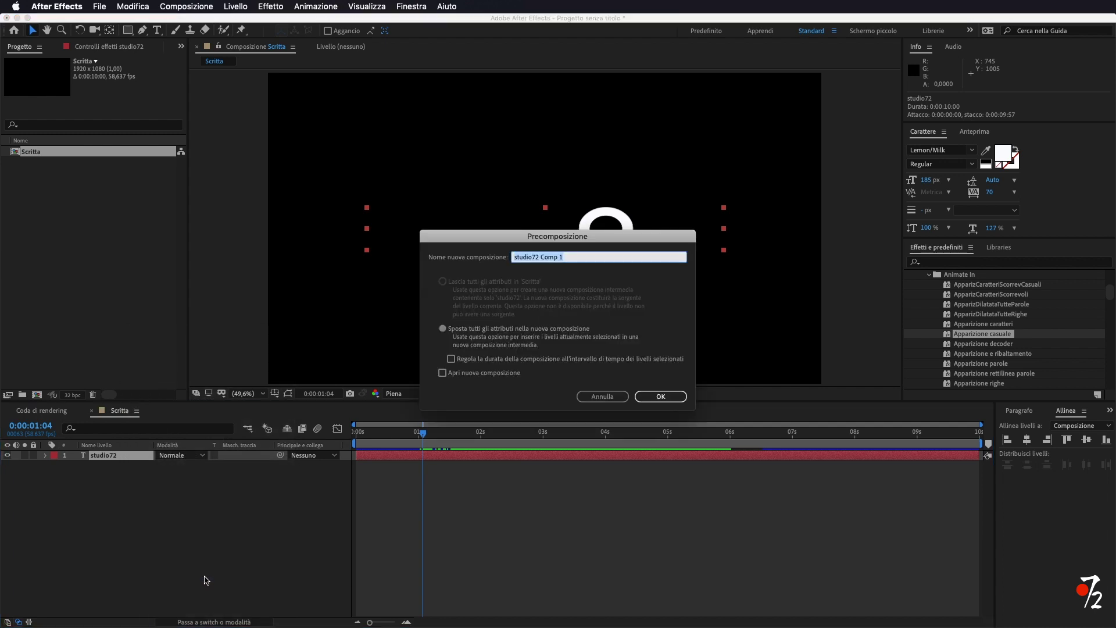
left_click(587, 257)
type("Scritta Comp")
left_click(657, 395)
mouse_move(425, 433)
left_mouse_down()
mouse_move(372, 440)
mouse_move(580, 443)
mouse_move(349, 456)
left_mouse_up()
left_click(216, 526)
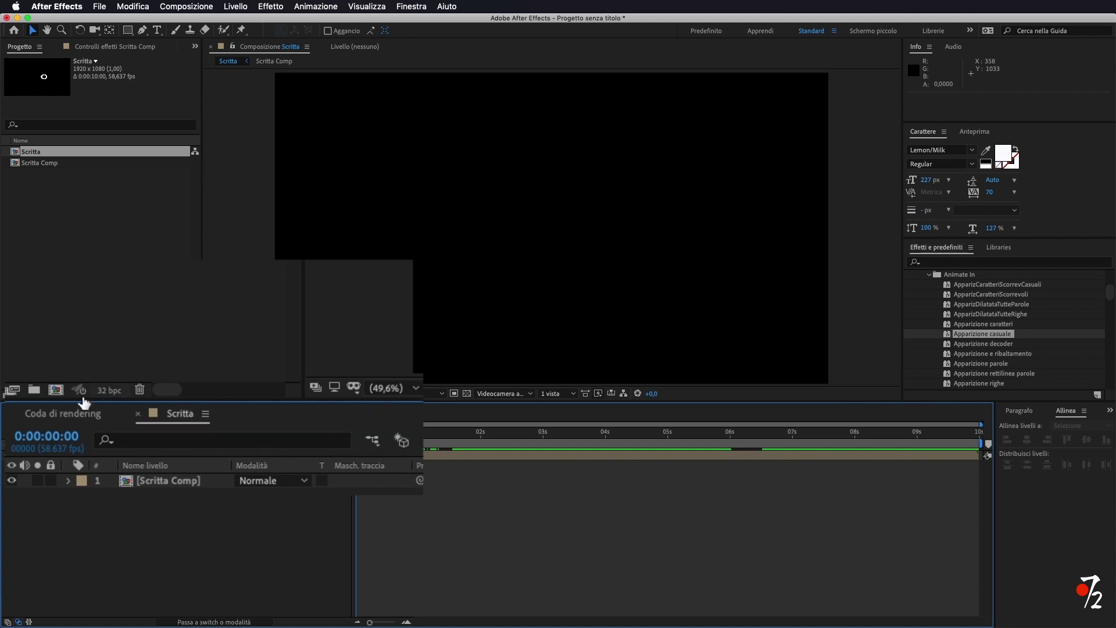
left_click(113, 393)
left_click(109, 390, "alt")
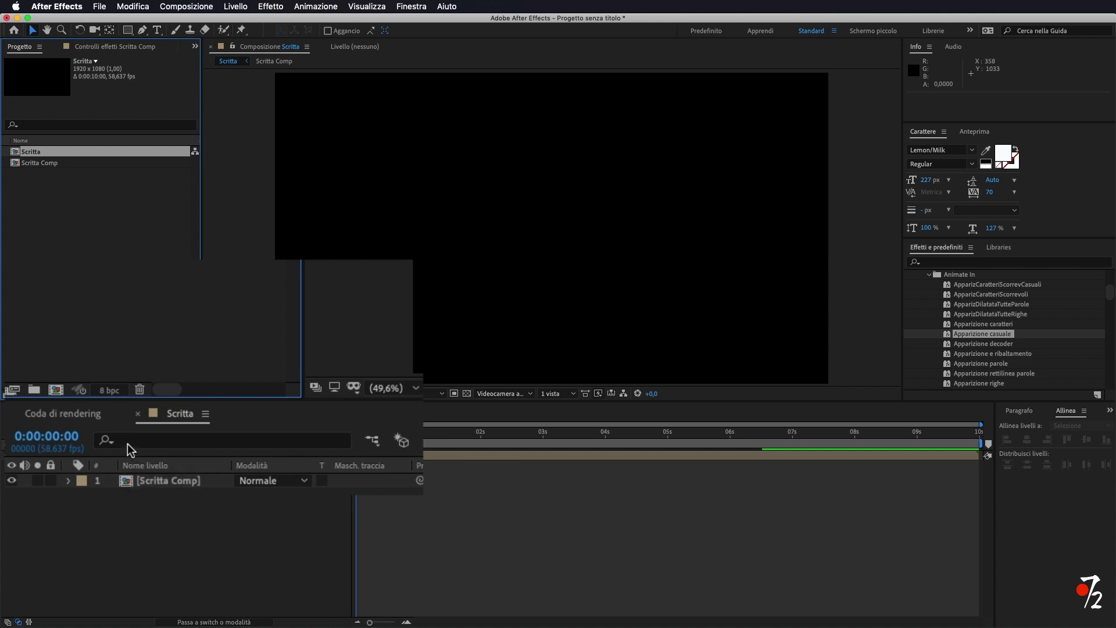
left_click(112, 393)
left_click(113, 391)
left_click(112, 391)
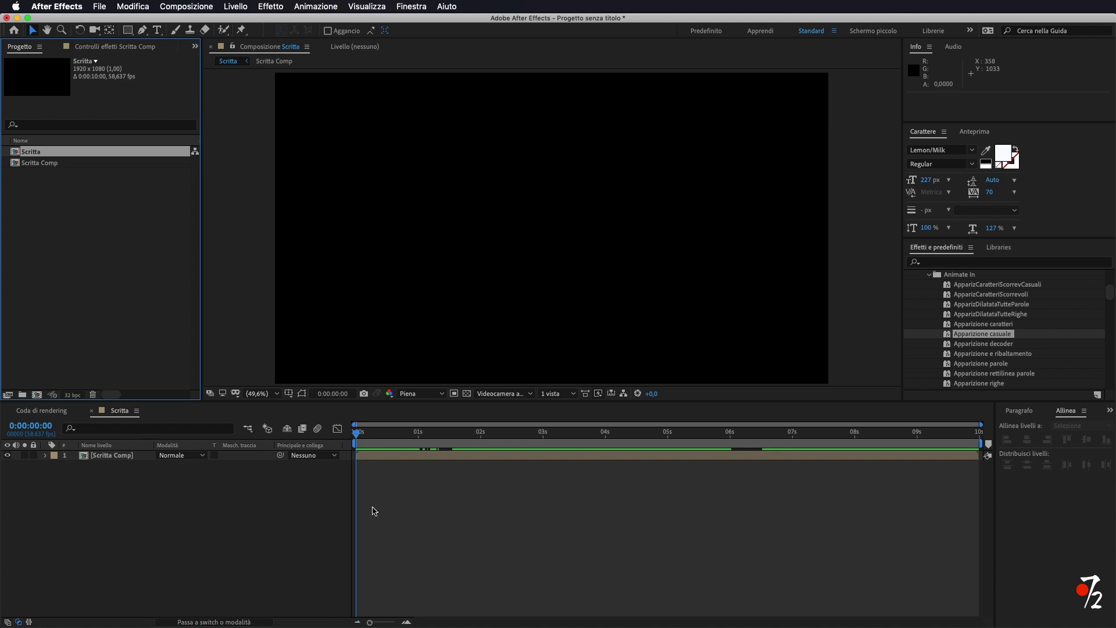
left_click_drag(360, 433, 341, 441)
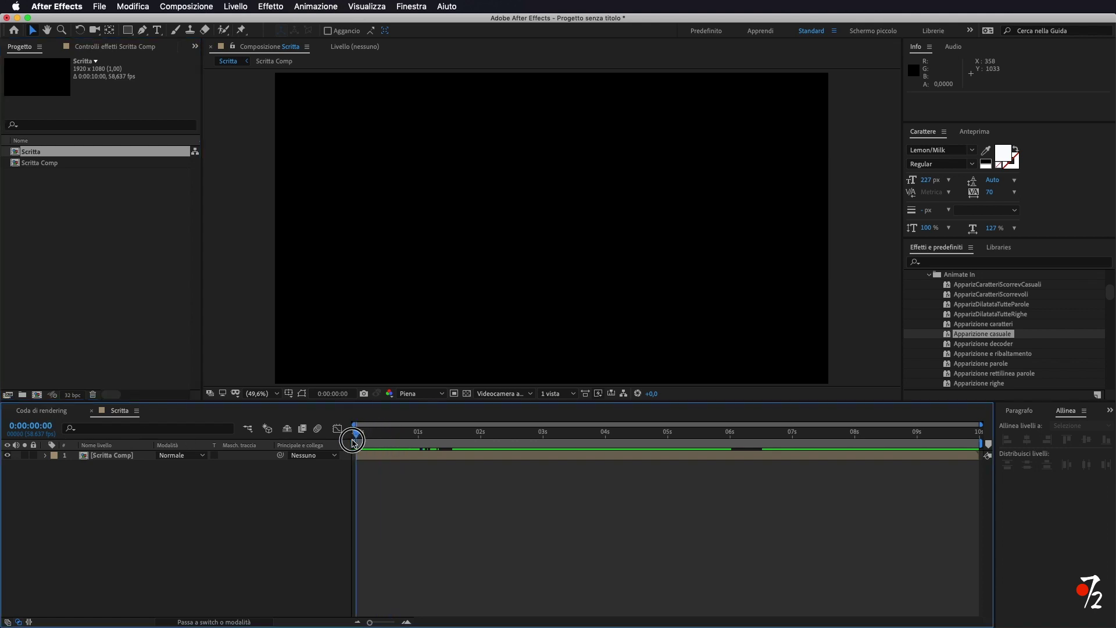
left_click(948, 262)
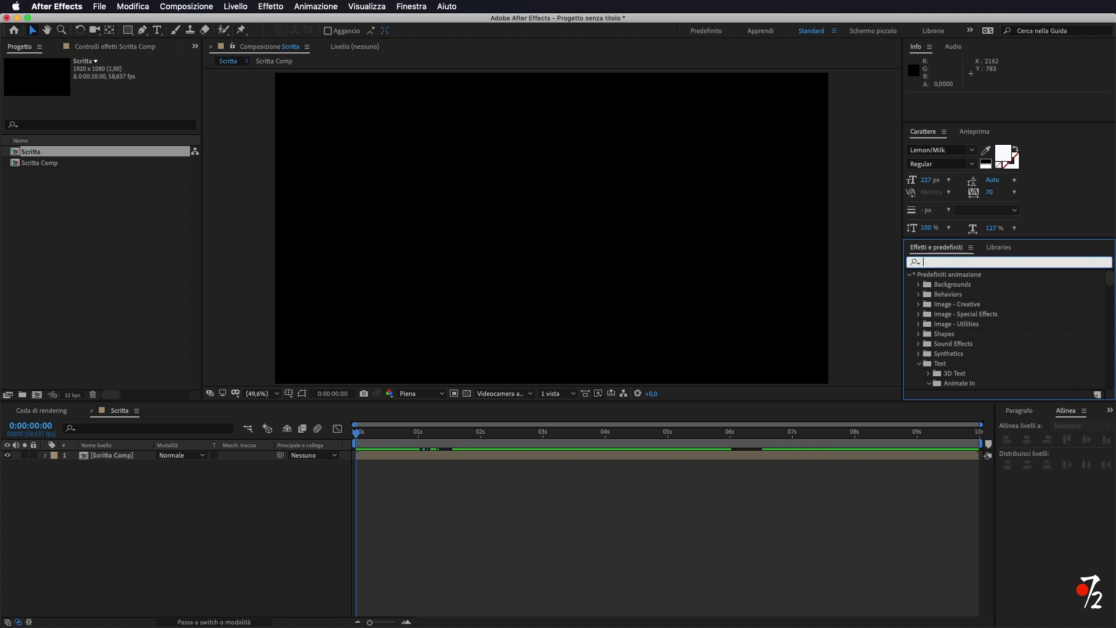
- Apply Vegas to Scritta Comp with 1 segment of length 0,600
type("Vegas")
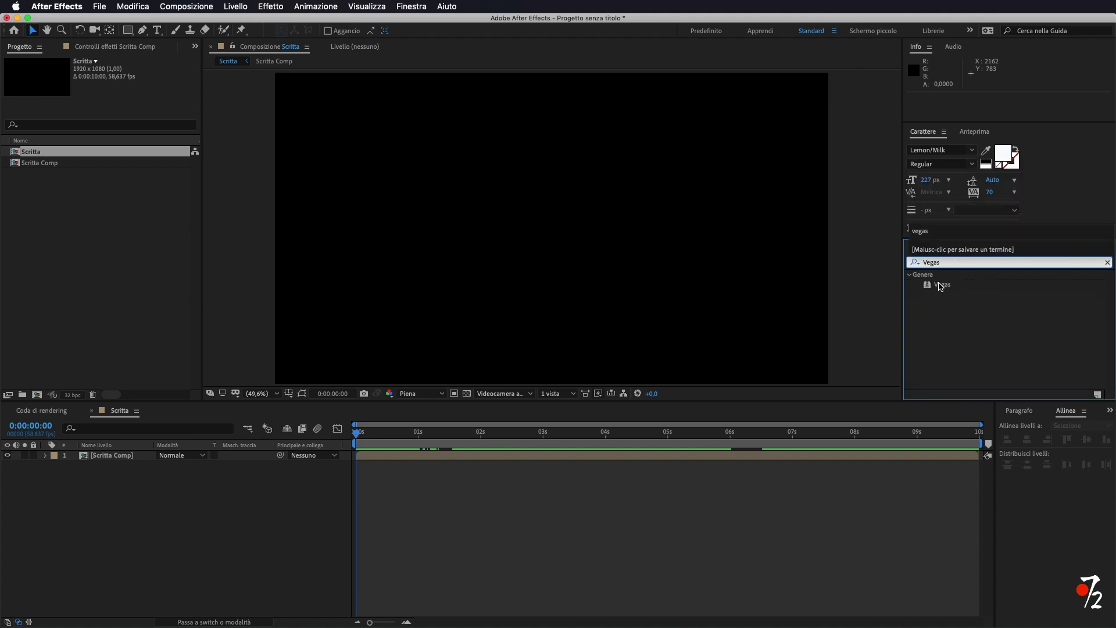
left_click_drag(360, 435, 476, 436)
left_click(943, 285)
left_click_drag(948, 289, 114, 459)
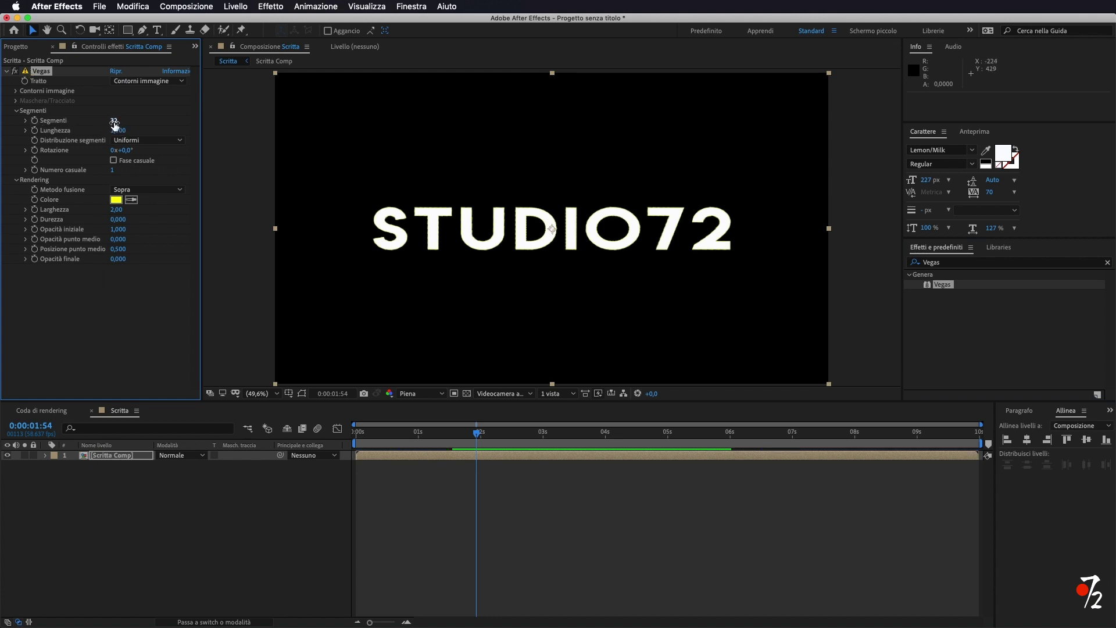
left_click_drag(112, 120, 50, 125)
left_click(119, 132)
type("0,600")
key("Return")
- Set Vegas blend to Trasparente, colour red, random phase on and rotation 25°
left_click(152, 190)
left_click(152, 201)
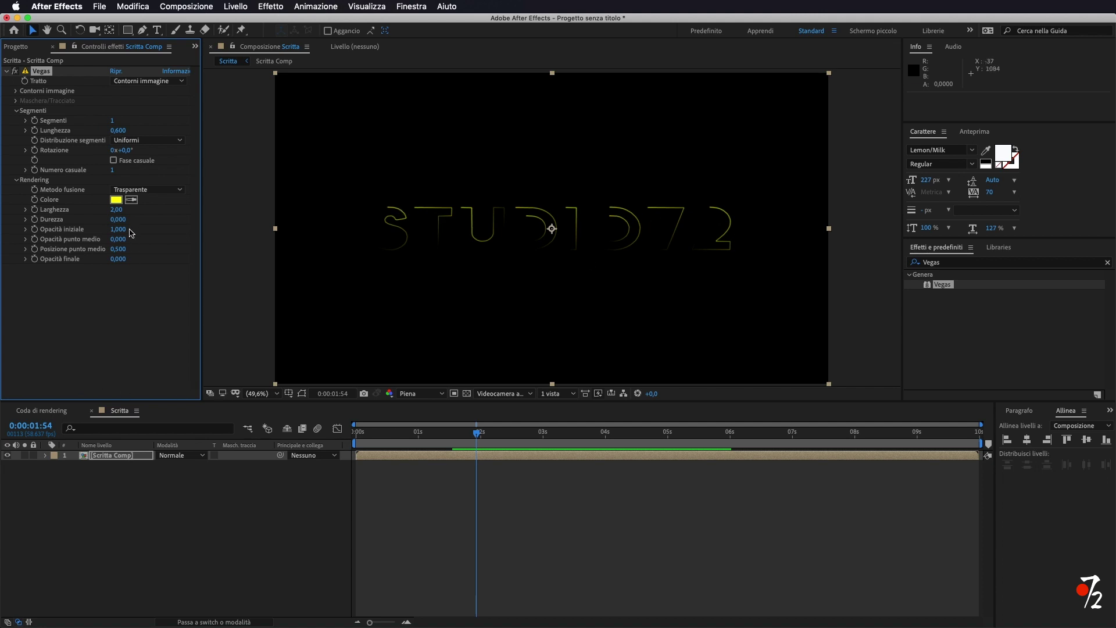
left_click(116, 200)
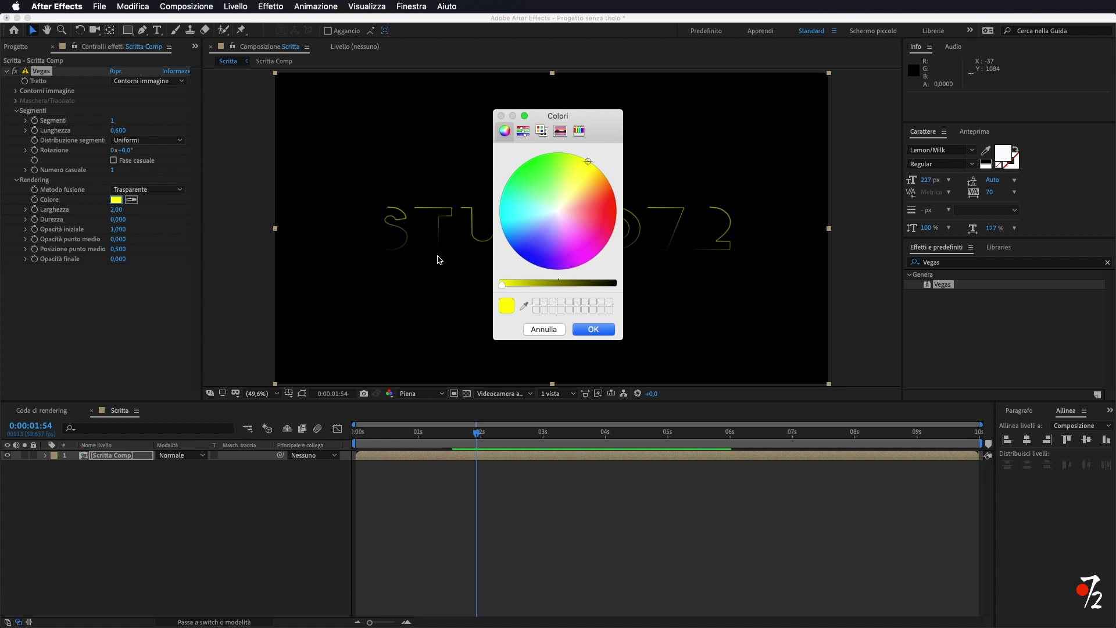
left_click_drag(604, 211, 626, 212)
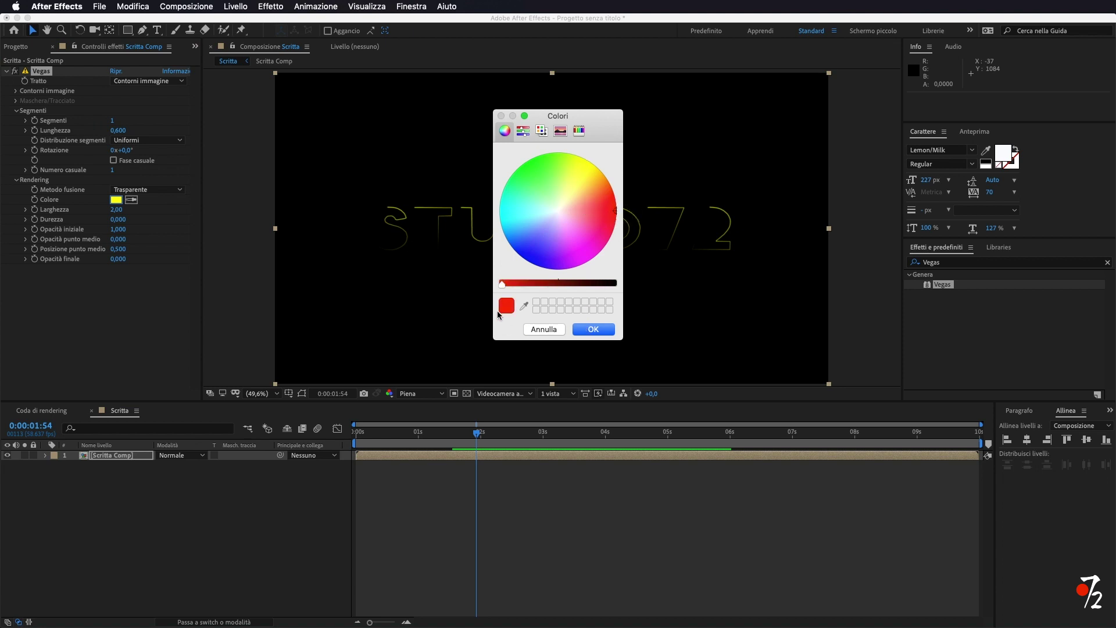
left_click(594, 329)
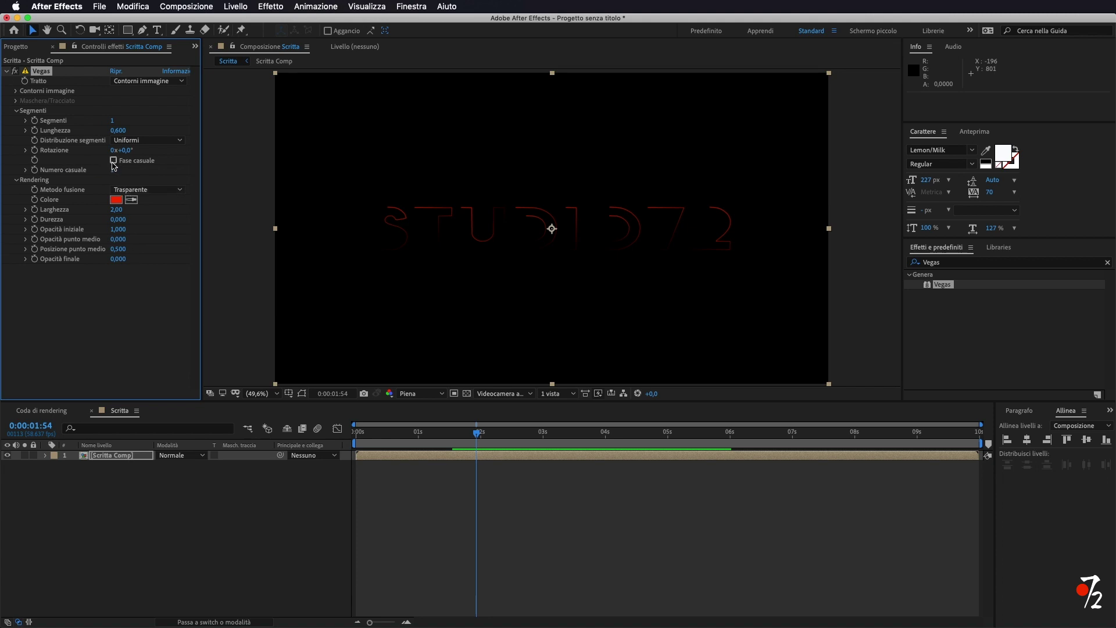
left_click(113, 161)
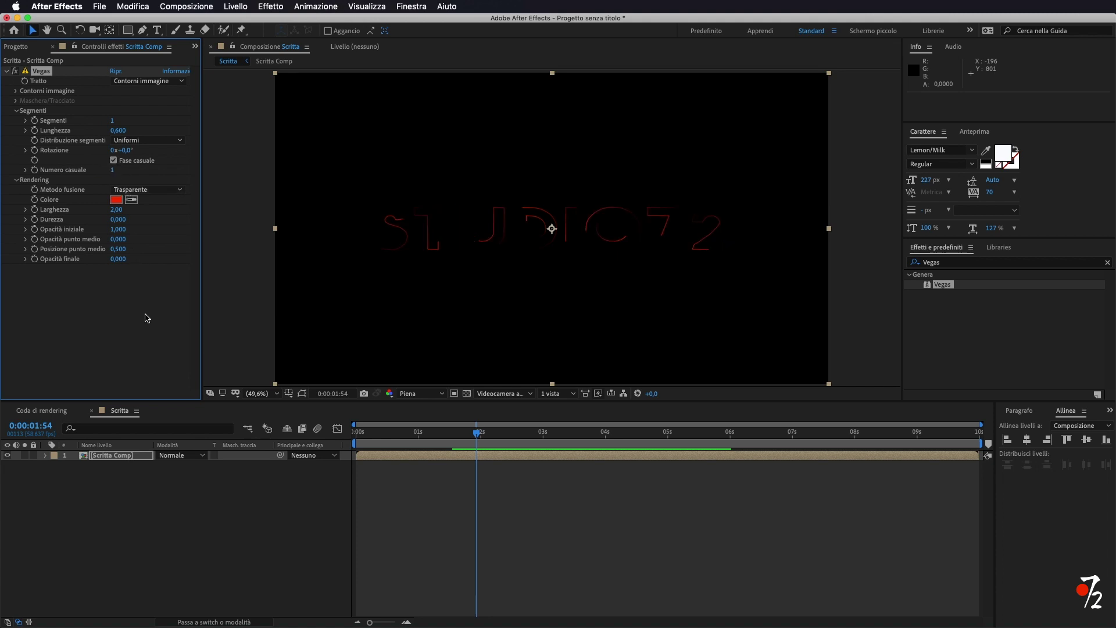
left_click(127, 150)
left_click(138, 308)
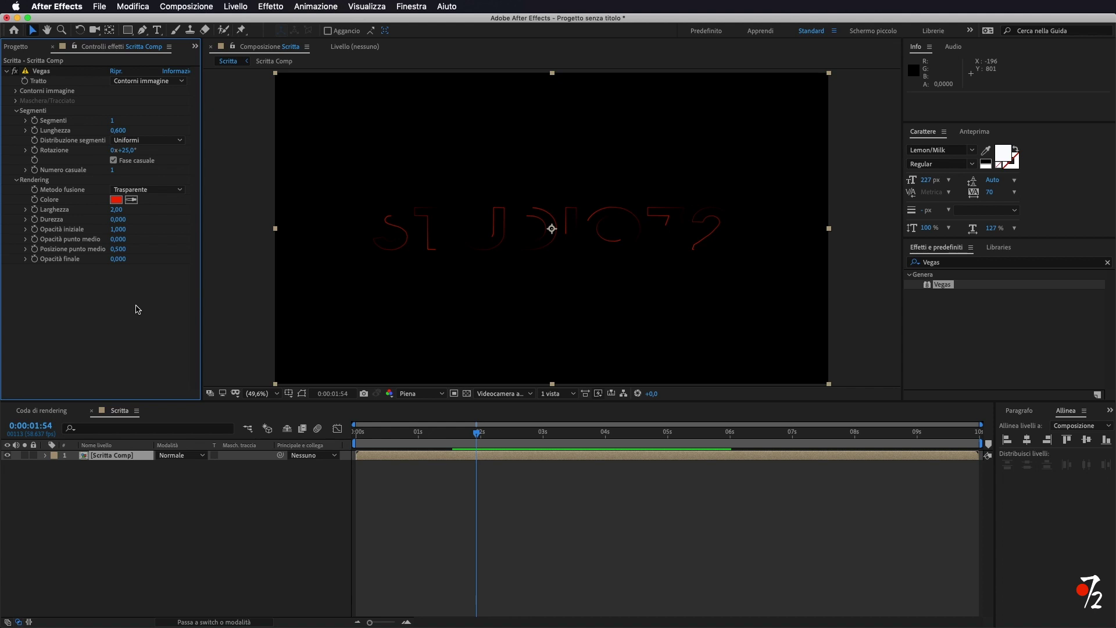
left_click(973, 266)
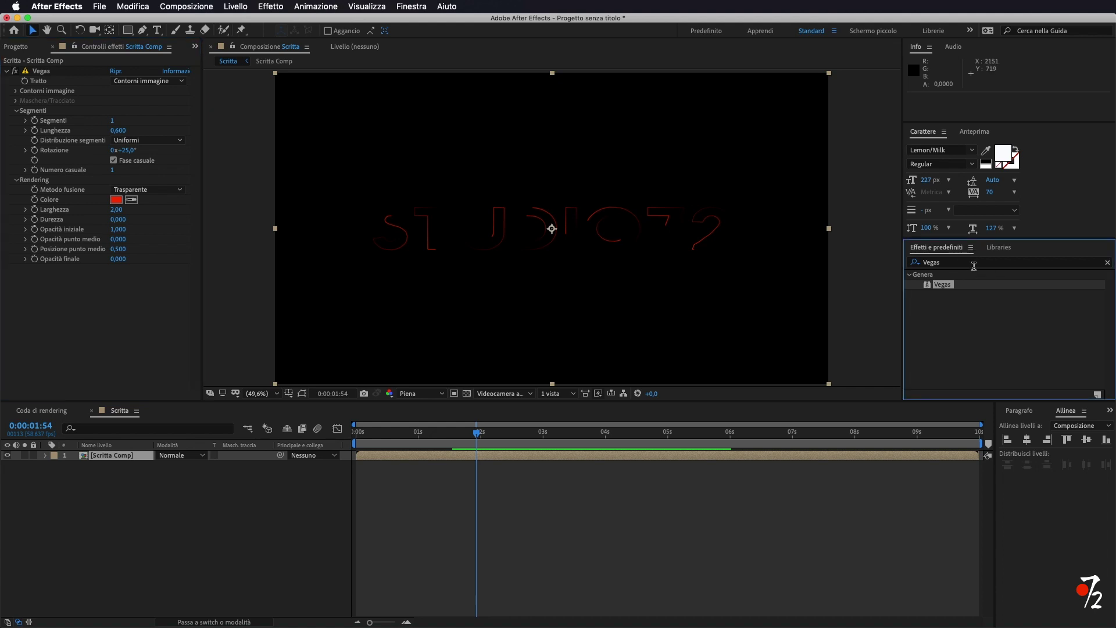
- Add a Bagliore glow below Vegas with intensity 0,1
left_click(960, 265)
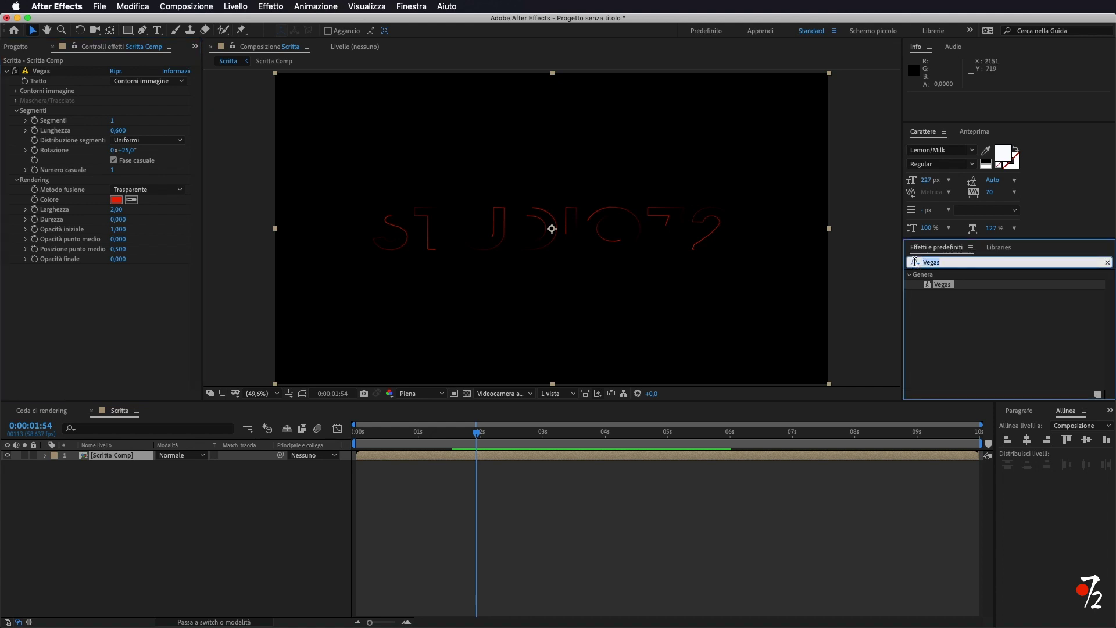
type("Baglio")
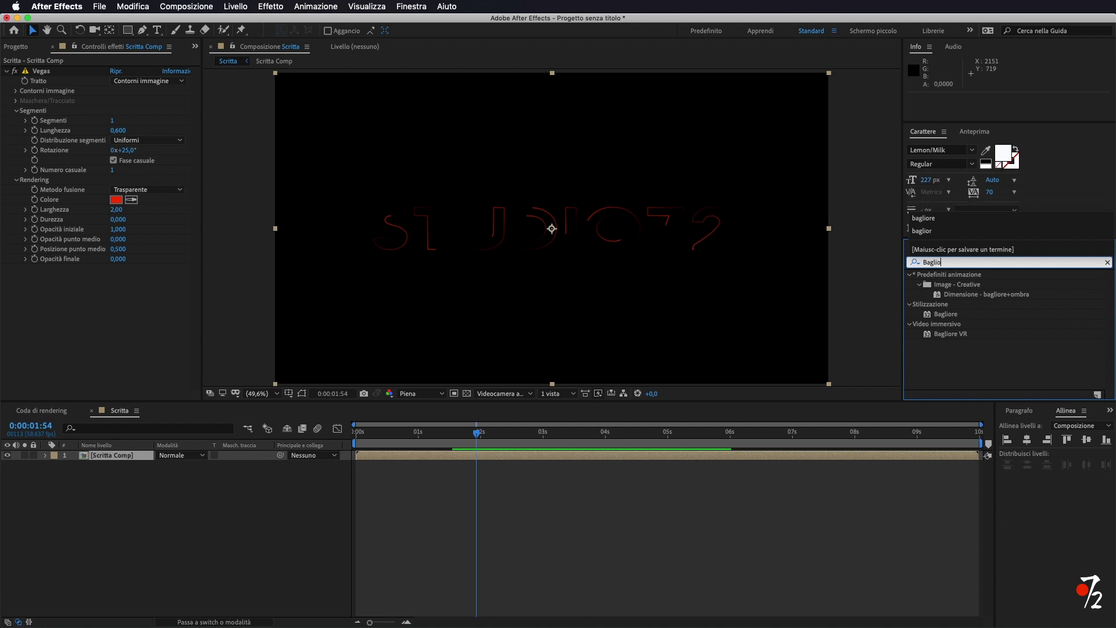
left_click(947, 315)
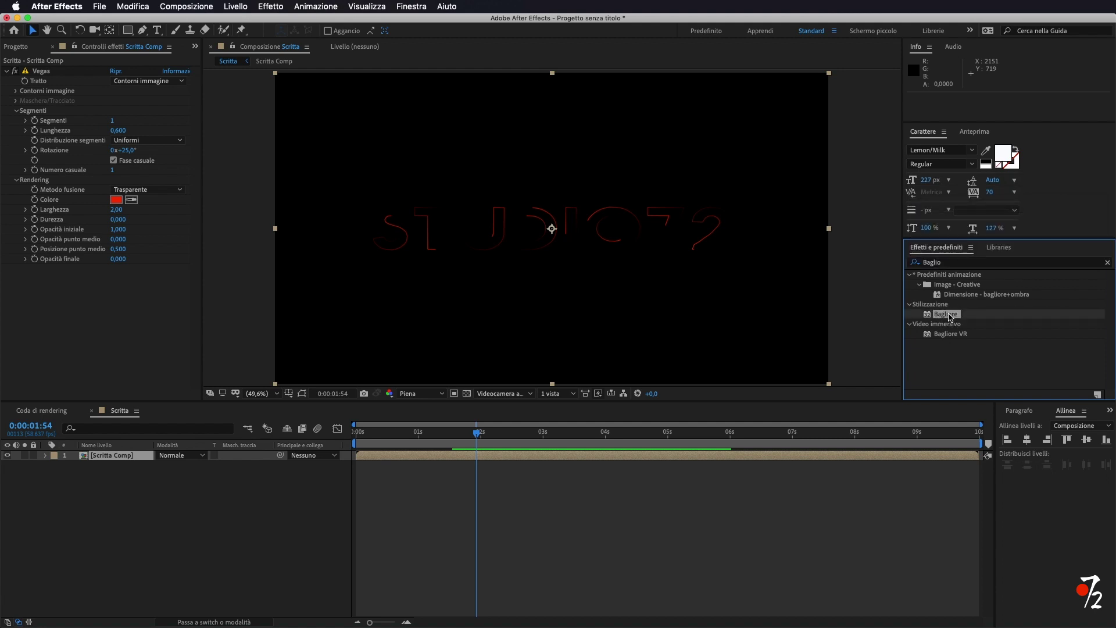
left_click_drag(950, 315, 99, 290)
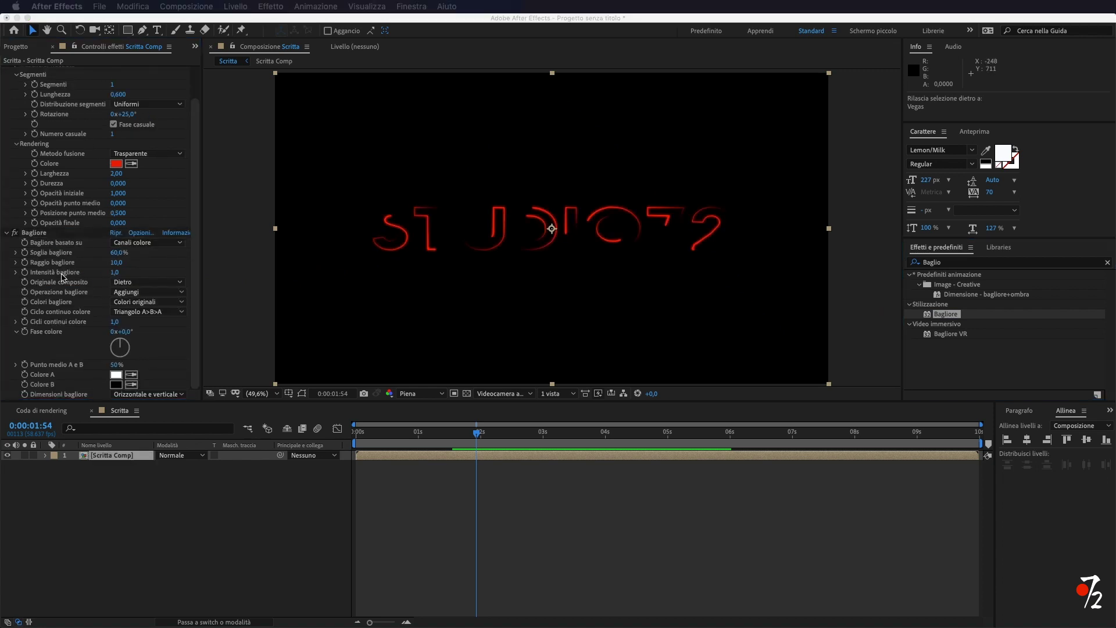
left_click(114, 274)
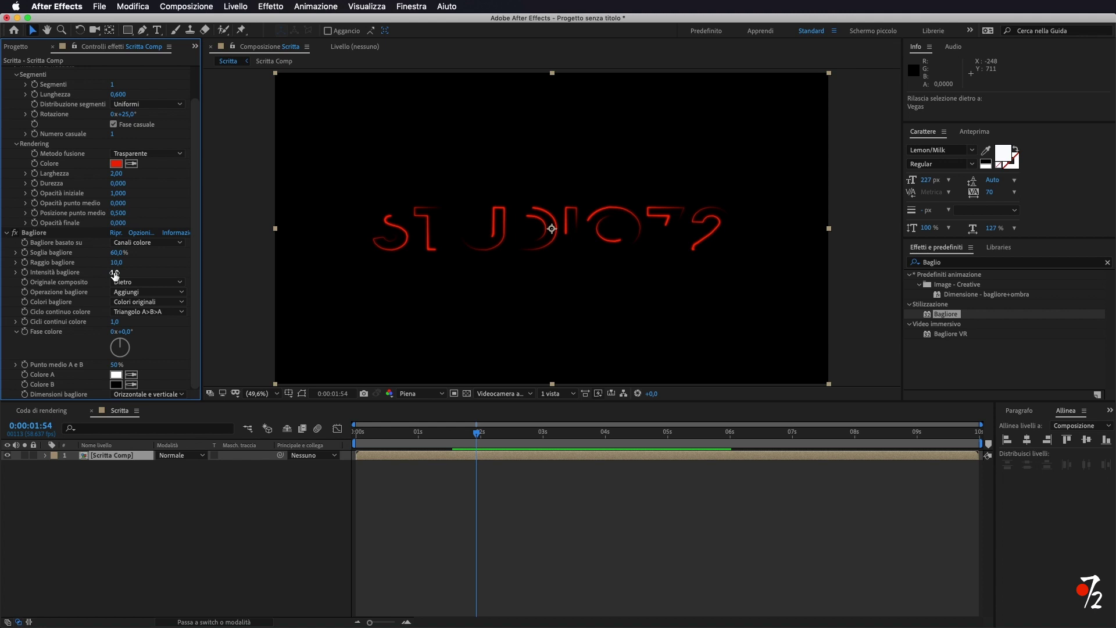
left_click(114, 272)
type("0,1")
key("Return")
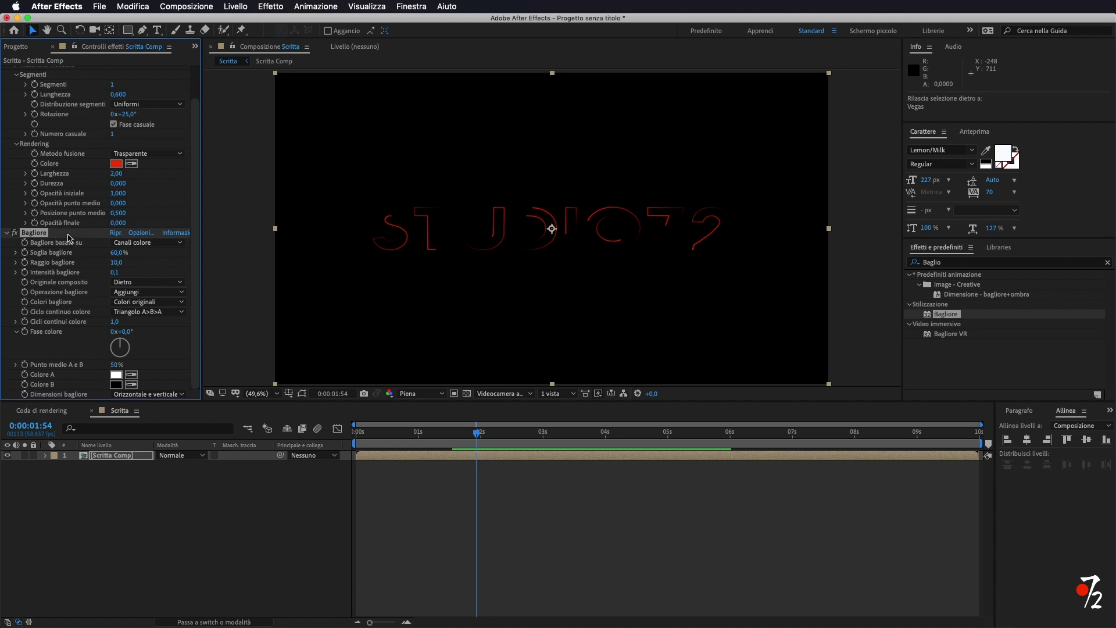
- Duplicate the glow twice, setting the copies' radii to 50 and 120
key("super+d")
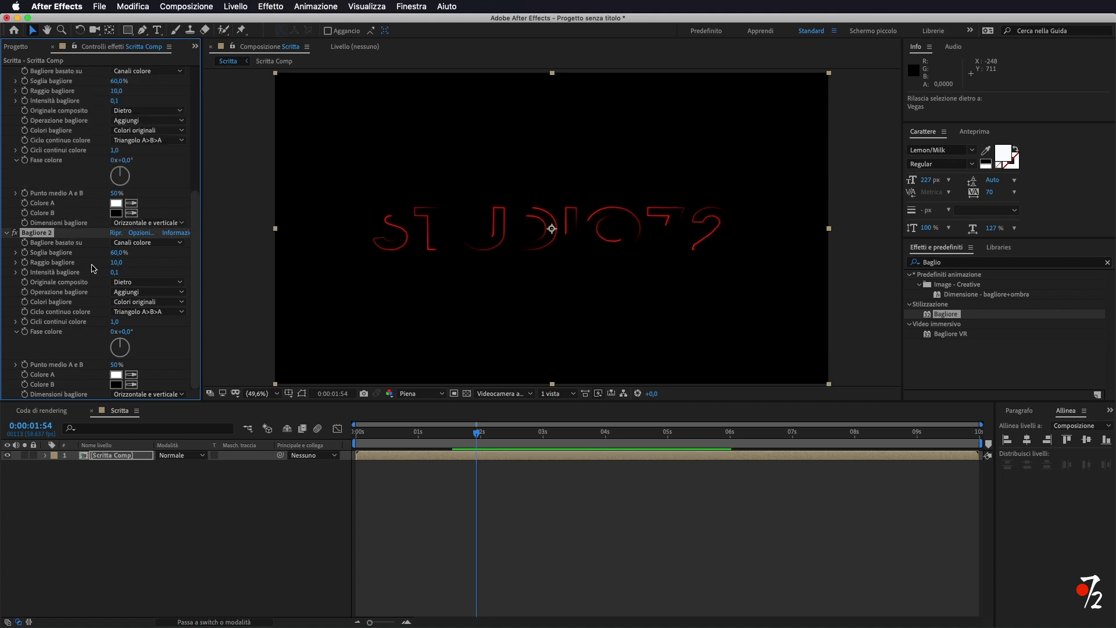
left_click(116, 262)
key("Return")
key("super+d")
left_click(117, 264)
type("120")
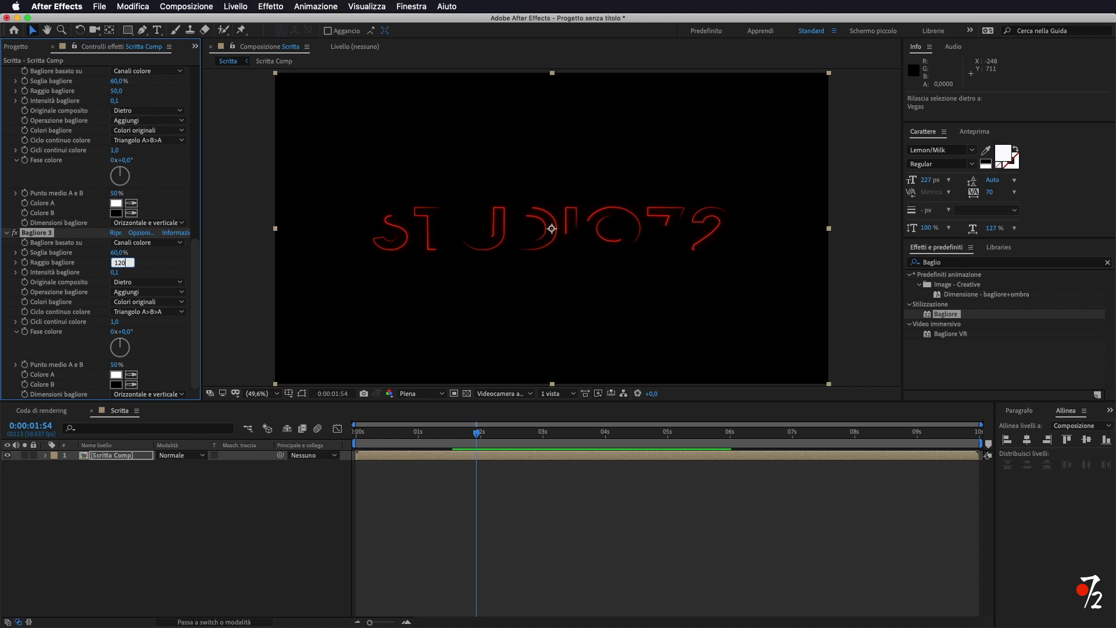
key("Return")
left_click(111, 477)
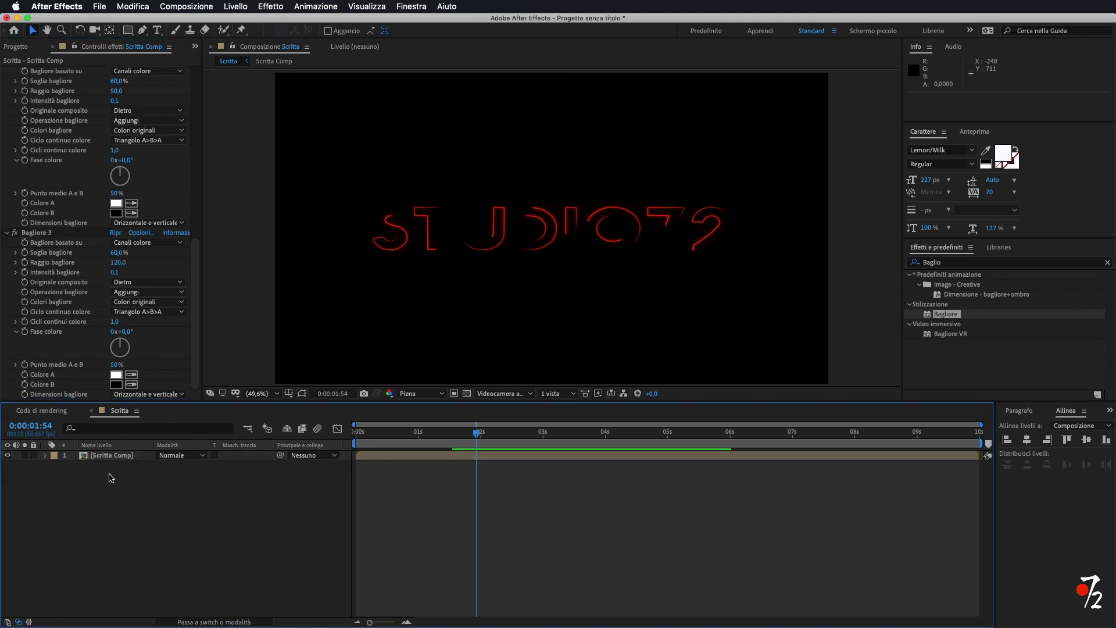
- Duplicate Scritta Comp and rename the lower copy Scritta Comp Red
left_click(118, 456)
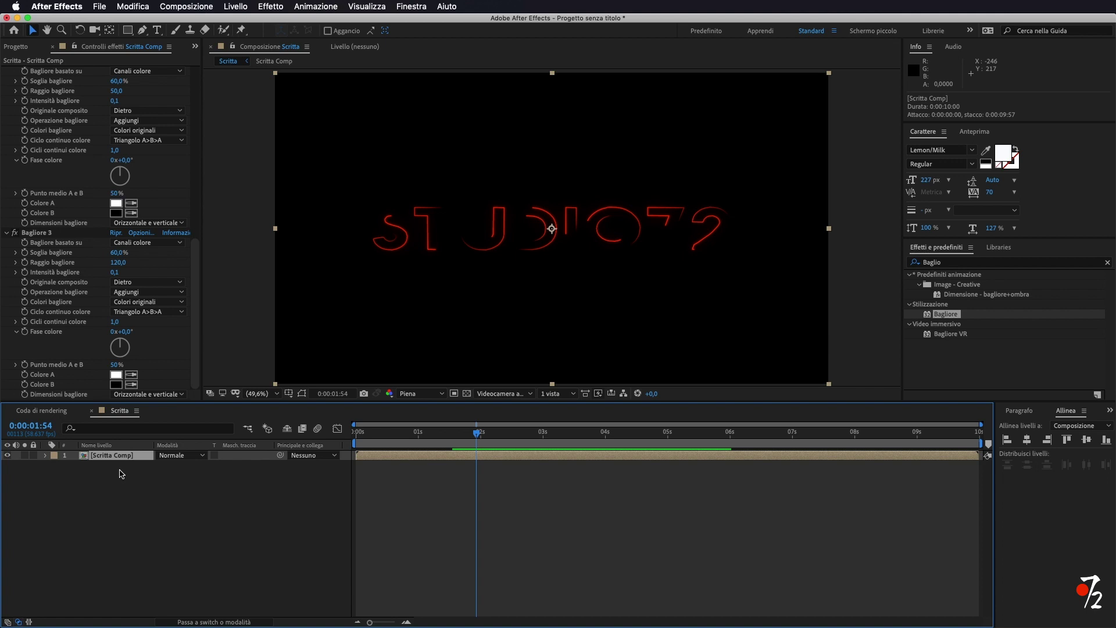
key("ctrl+d")
left_click(122, 466)
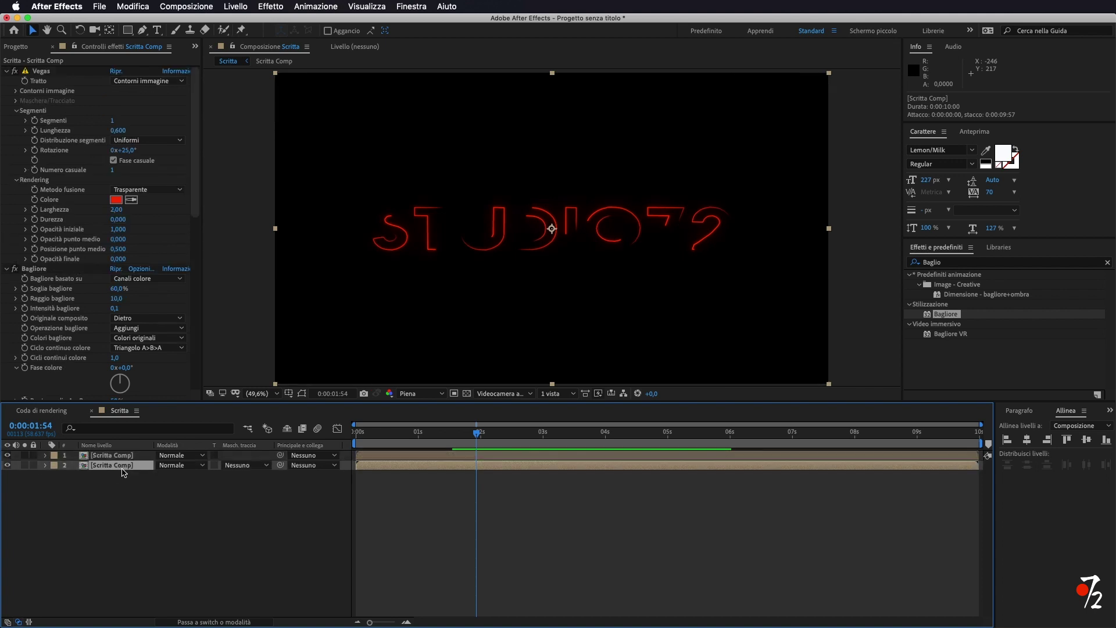
key("Return")
left_click(140, 466)
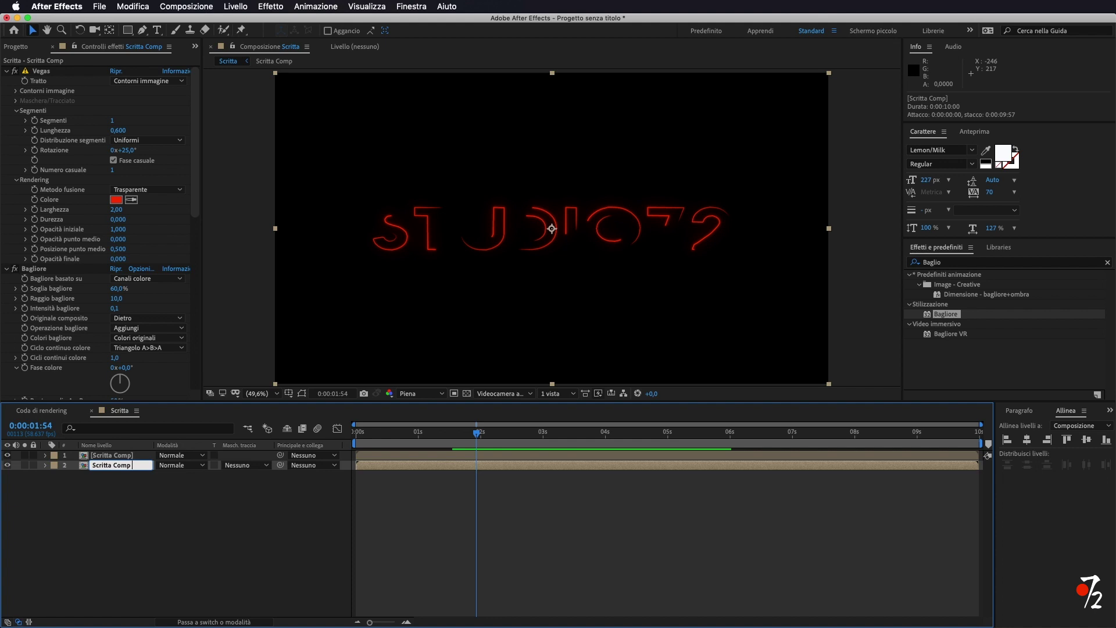
type("Red")
left_click(142, 507)
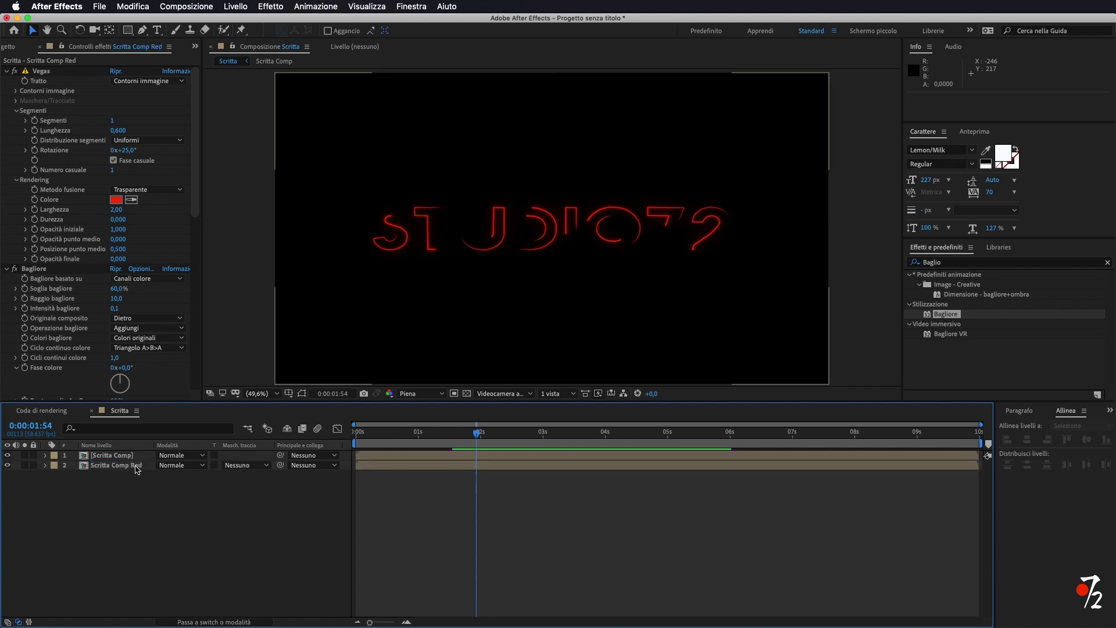
- Rename the top copy Scritta Comp White and select it
left_click(133, 458)
key("Return")
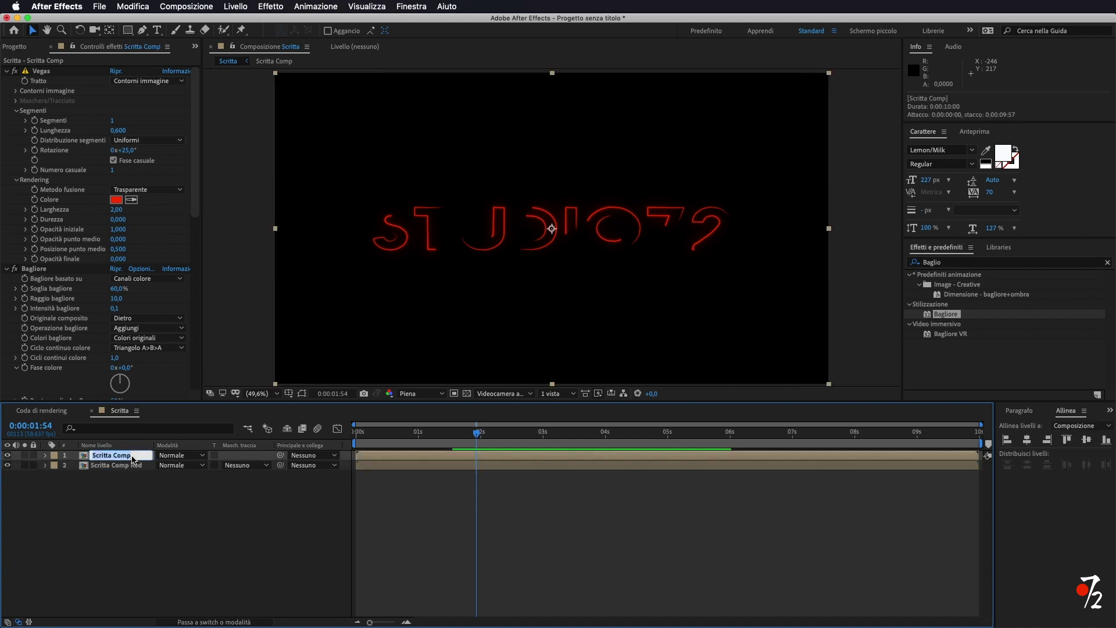
left_click(147, 452)
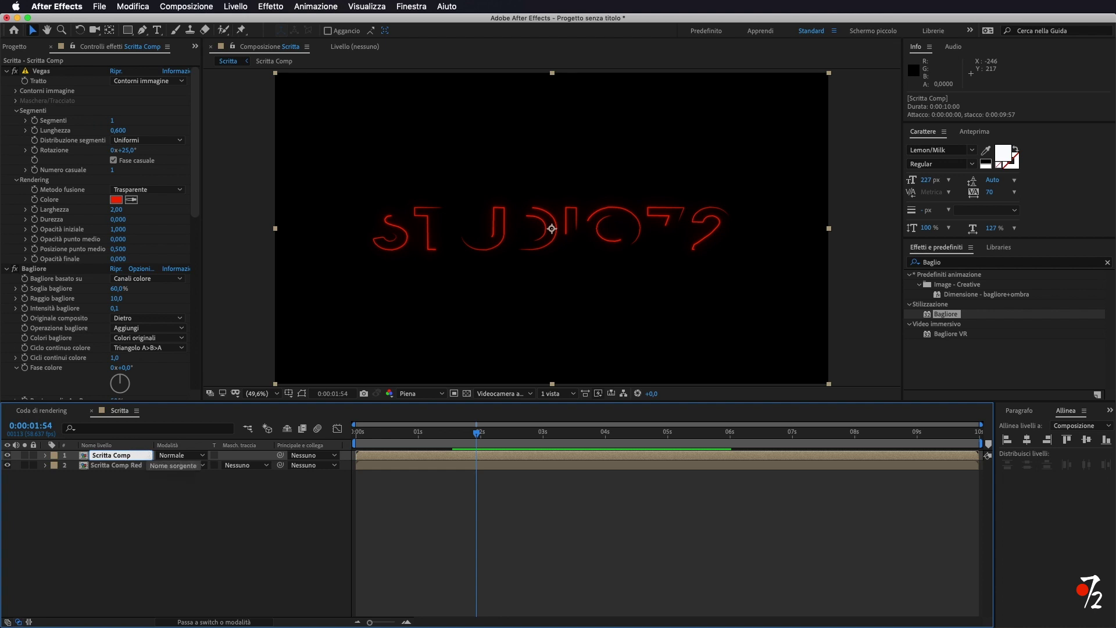
left_click(129, 511)
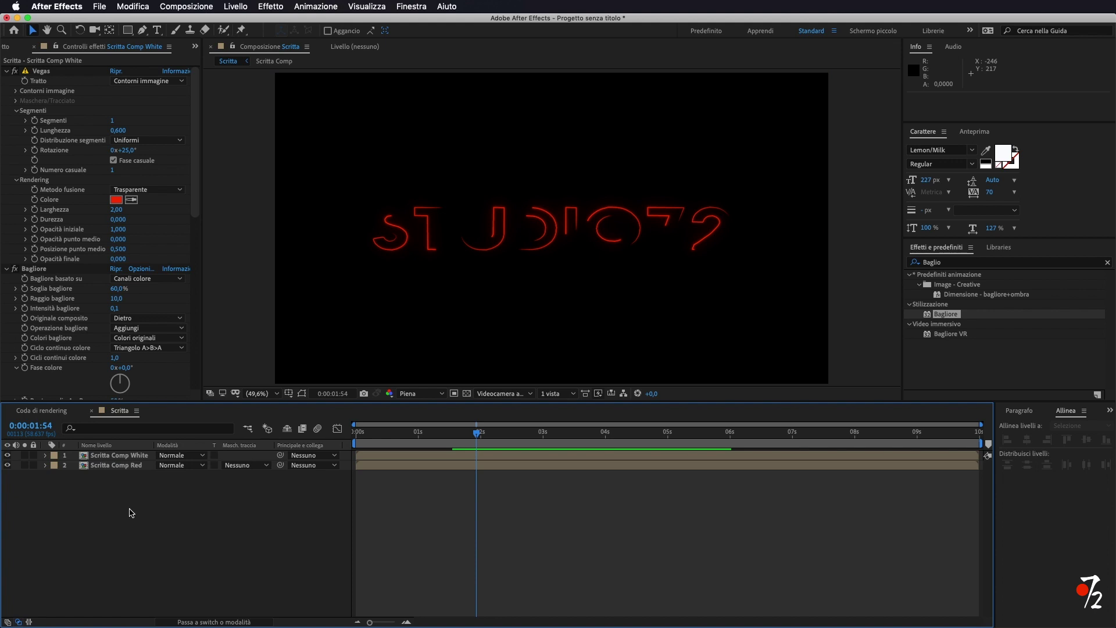
left_click(127, 456)
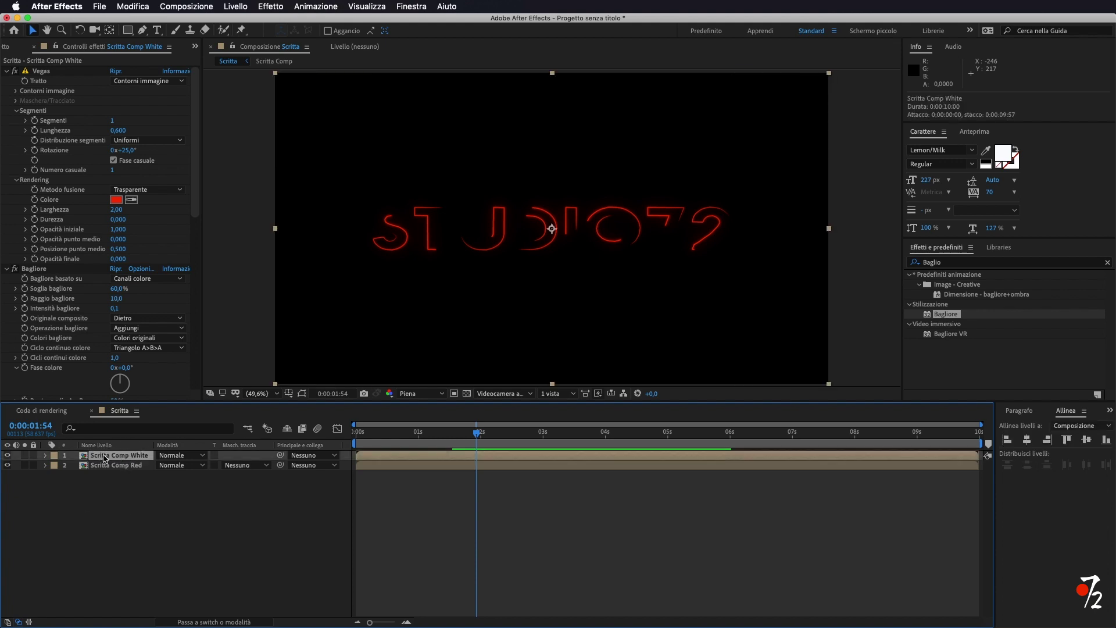
- Set the Scritta Comp White Vegas colour to white and its rotation to 180°
left_click(117, 199)
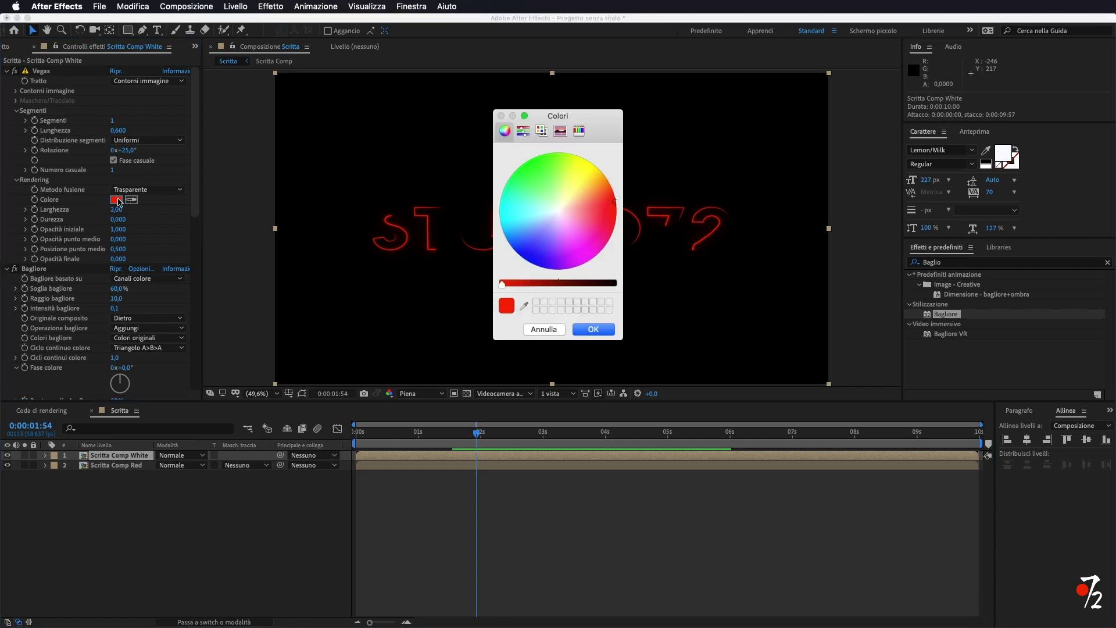
left_click(558, 213)
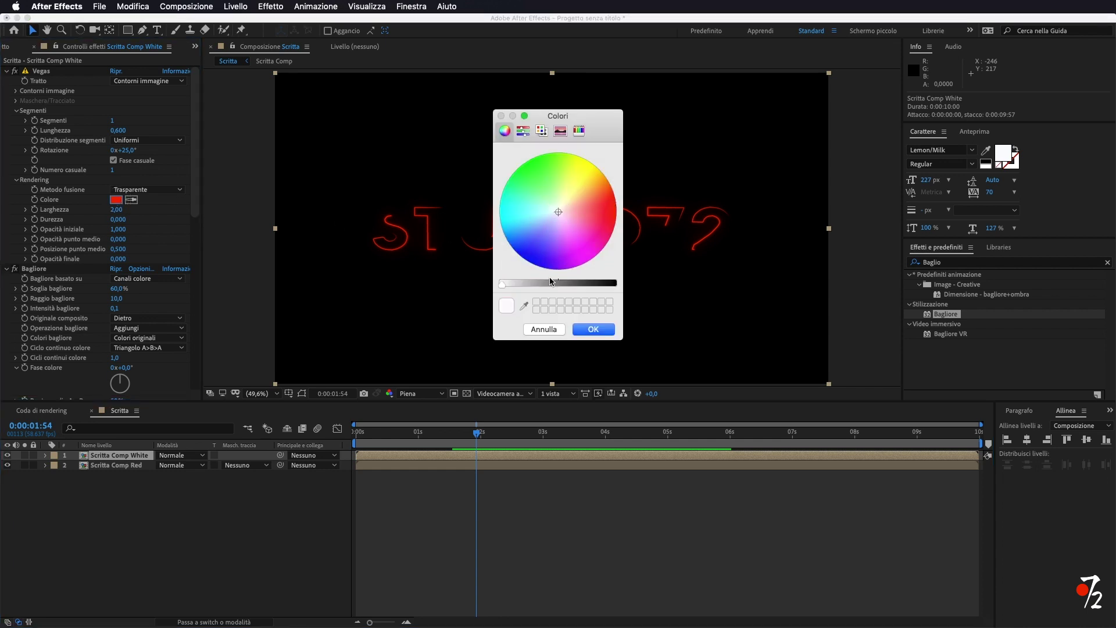
left_click(596, 330)
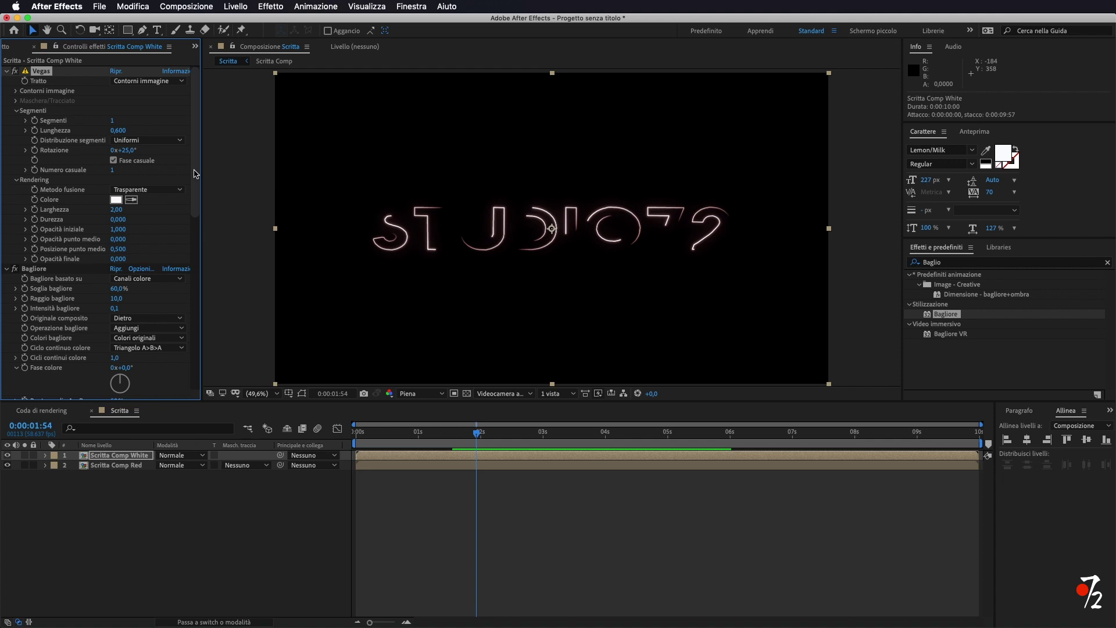
left_click(130, 152)
type("180")
key("Return")
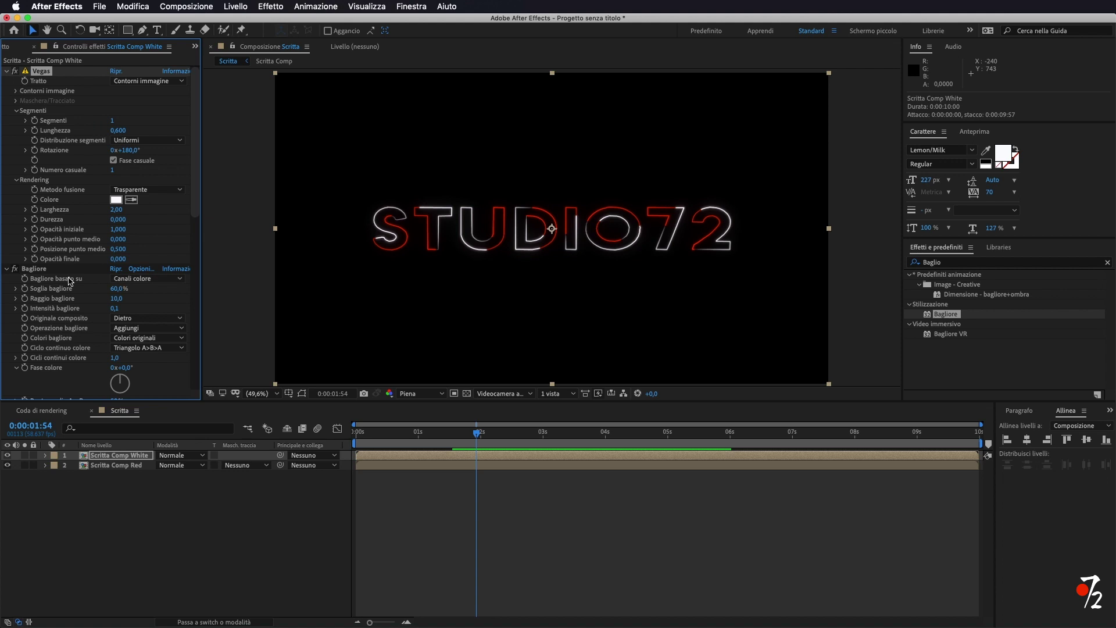
- Duplicate the Bagliore glow several times and set Bagliore 4's radius to 20
left_click(35, 269)
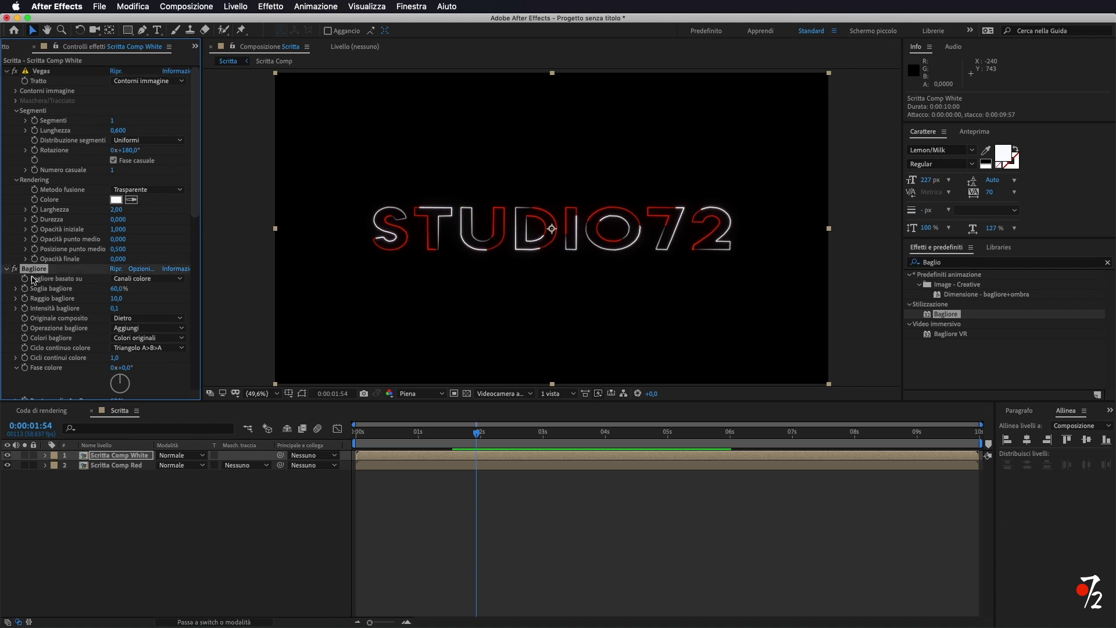
left_click(118, 457)
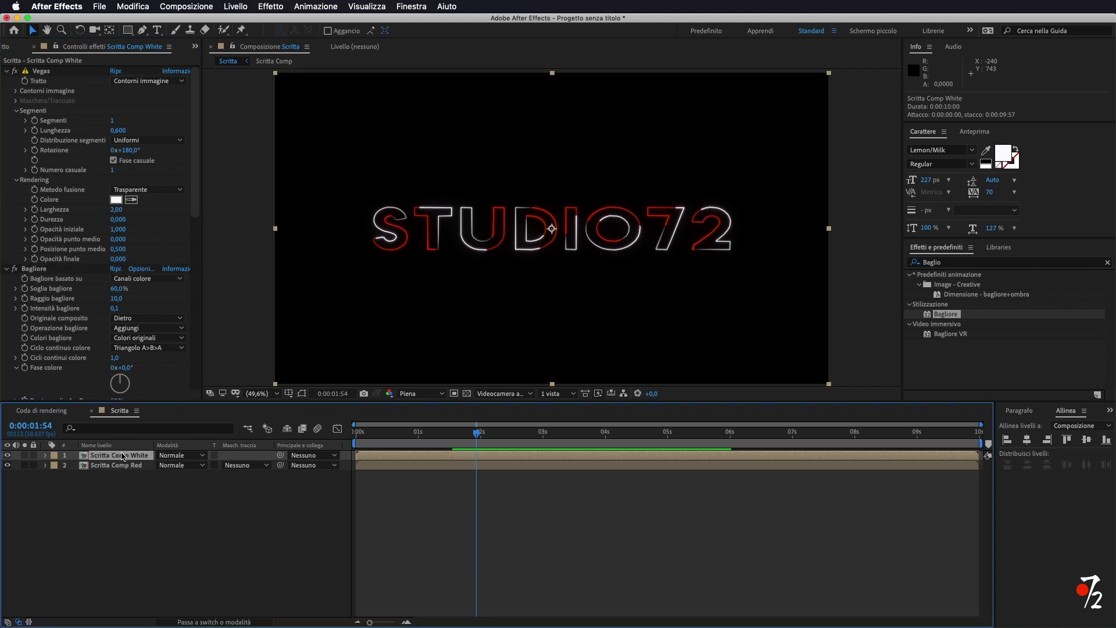
left_click(58, 270)
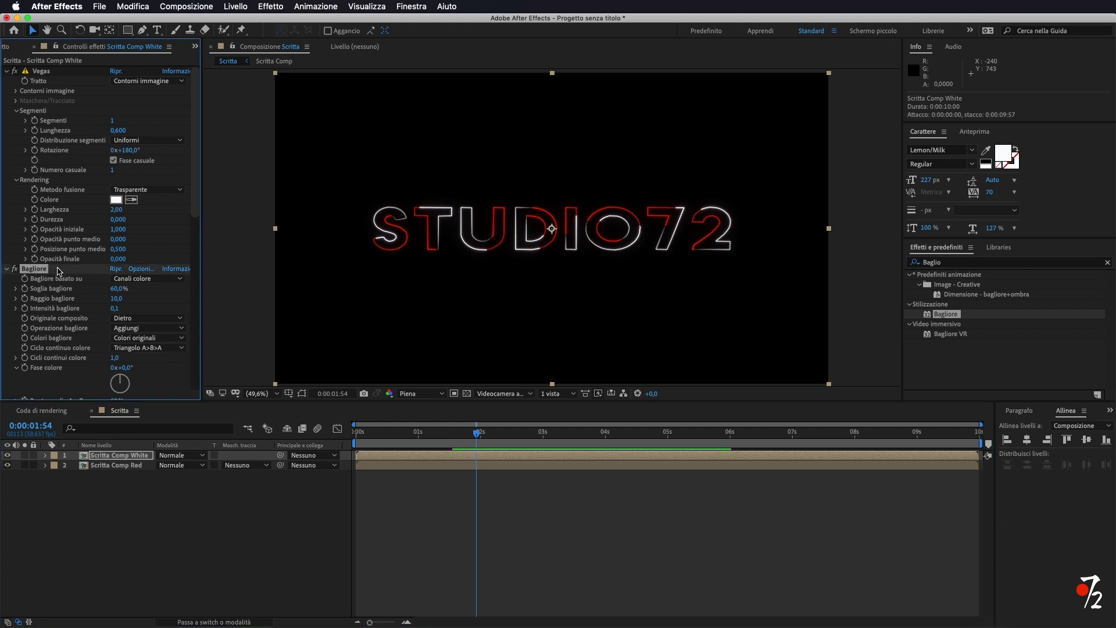
key("ctrl+d")
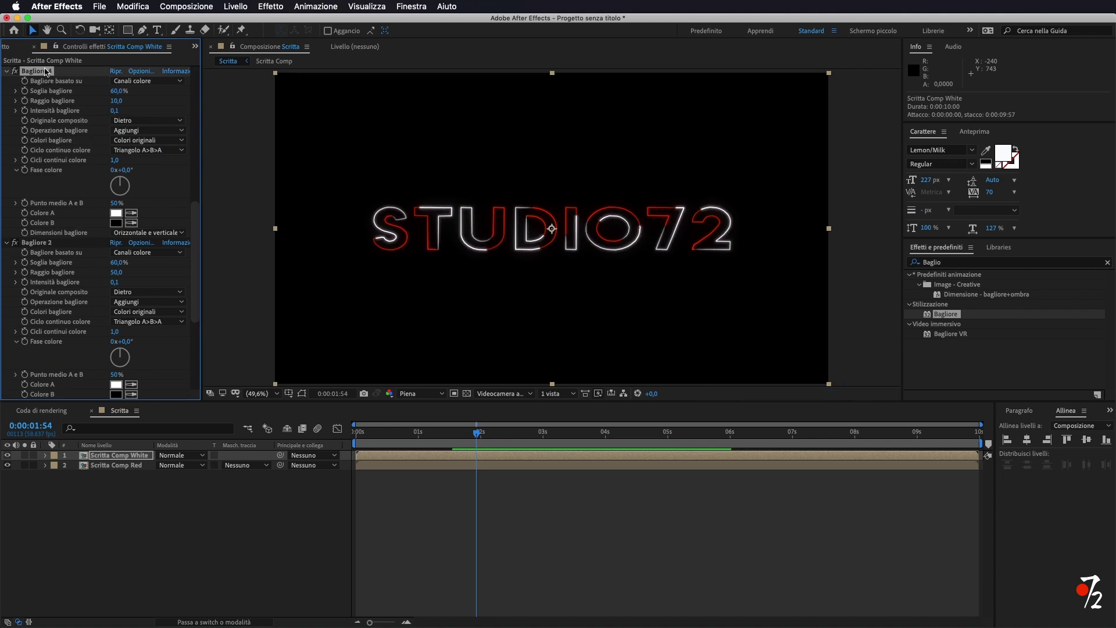
left_click(116, 100)
type("20")
key("Return")
- Set the Scritta Comp White layer's blending mode to Scolora
left_click(114, 457)
left_click(112, 460)
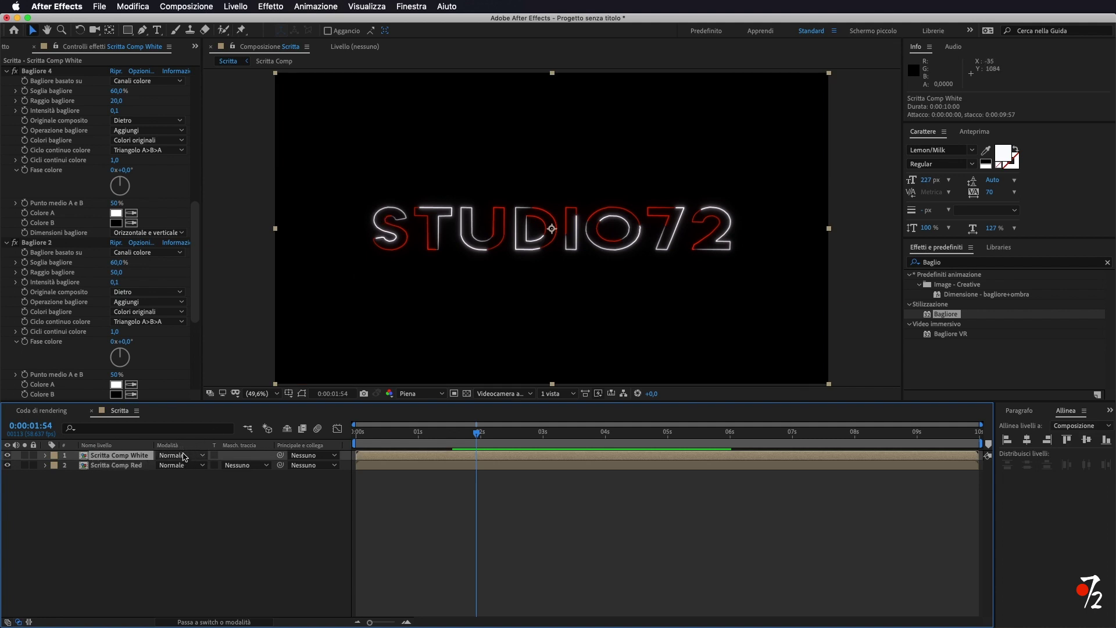
left_click(209, 622)
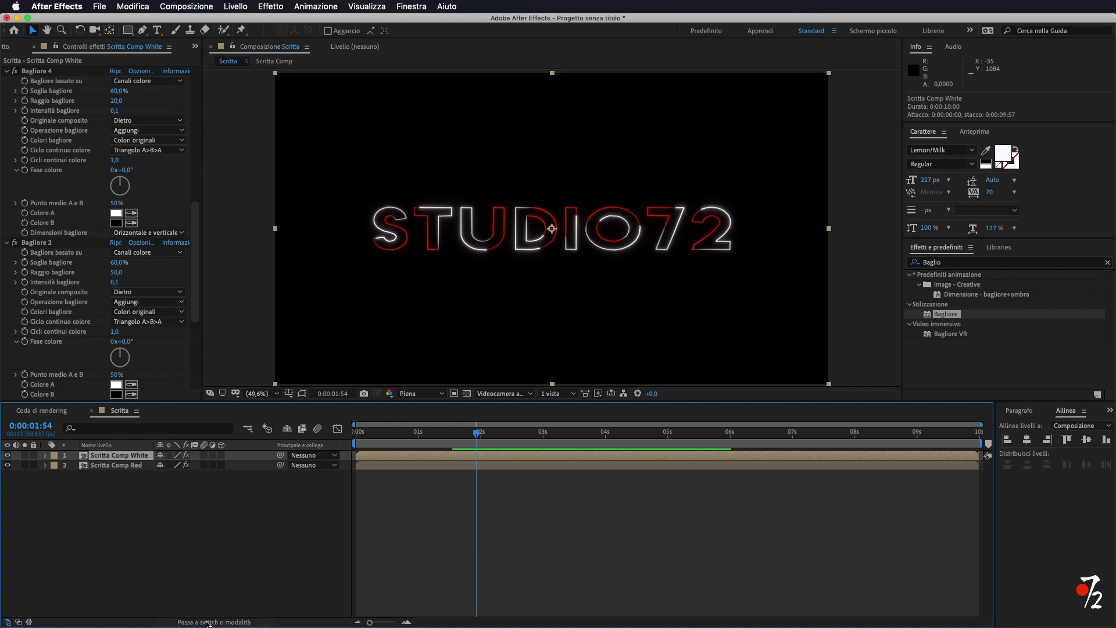
left_click(207, 622)
left_click(208, 621)
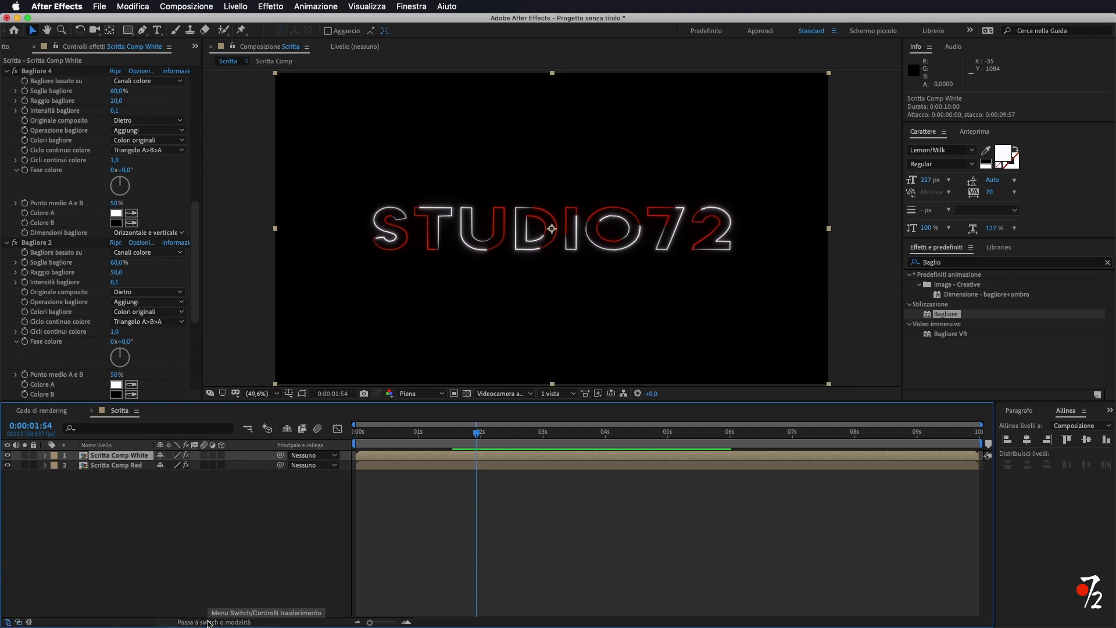
left_click(208, 621)
left_click(208, 622)
left_click(208, 621)
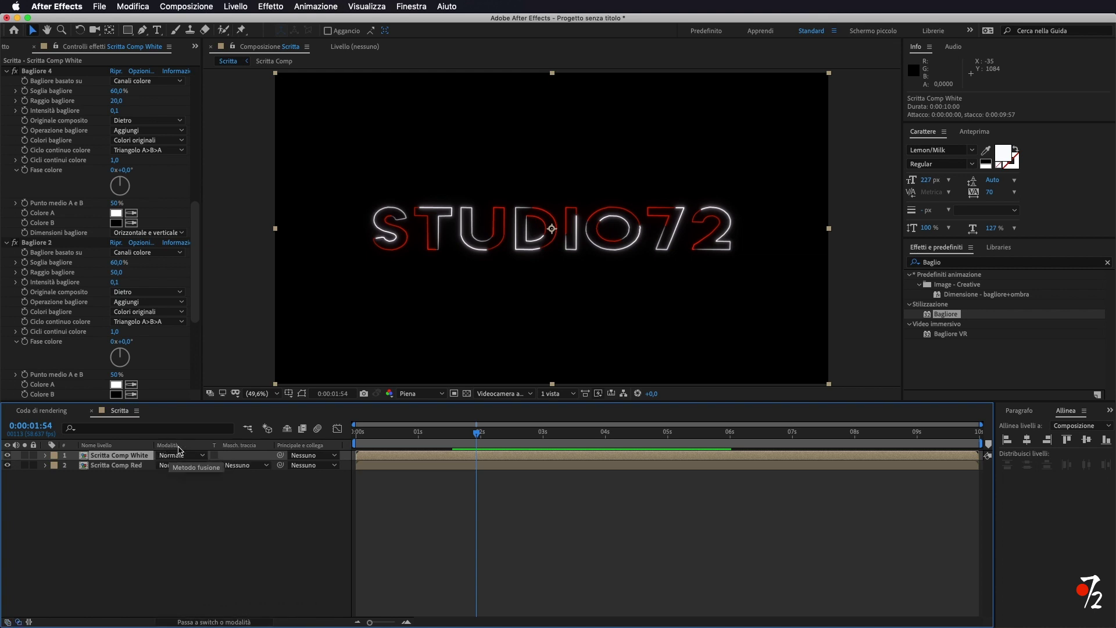
left_click(178, 455)
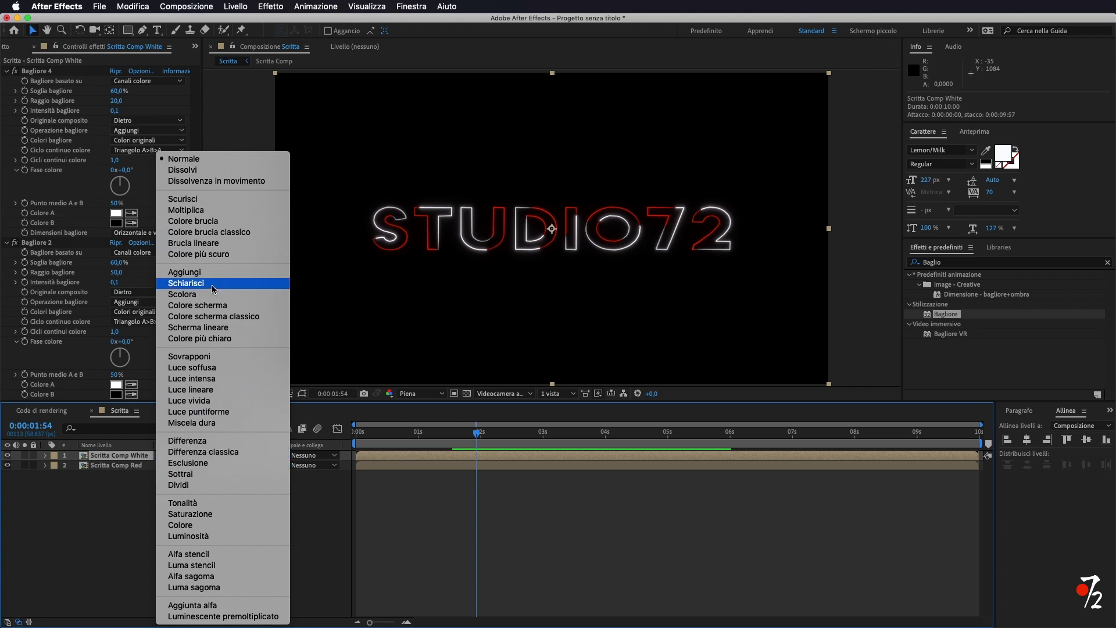
left_click(182, 294)
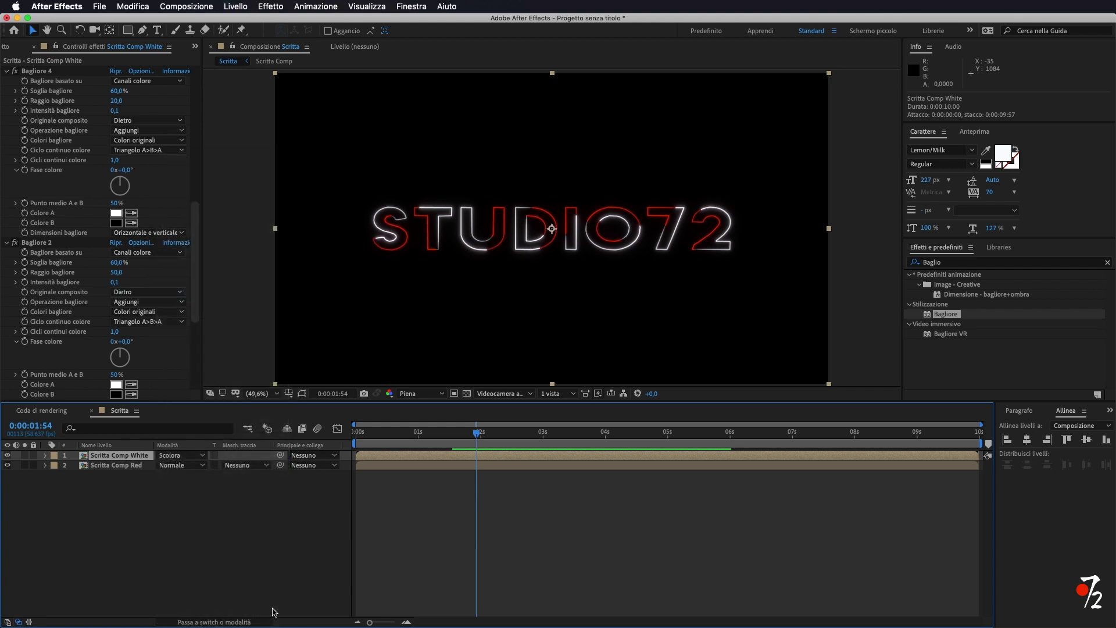
- Select both the Scritta Comp Red and Scritta Comp White layers
left_click(213, 539)
left_click(126, 465)
left_click(123, 458, "shift")
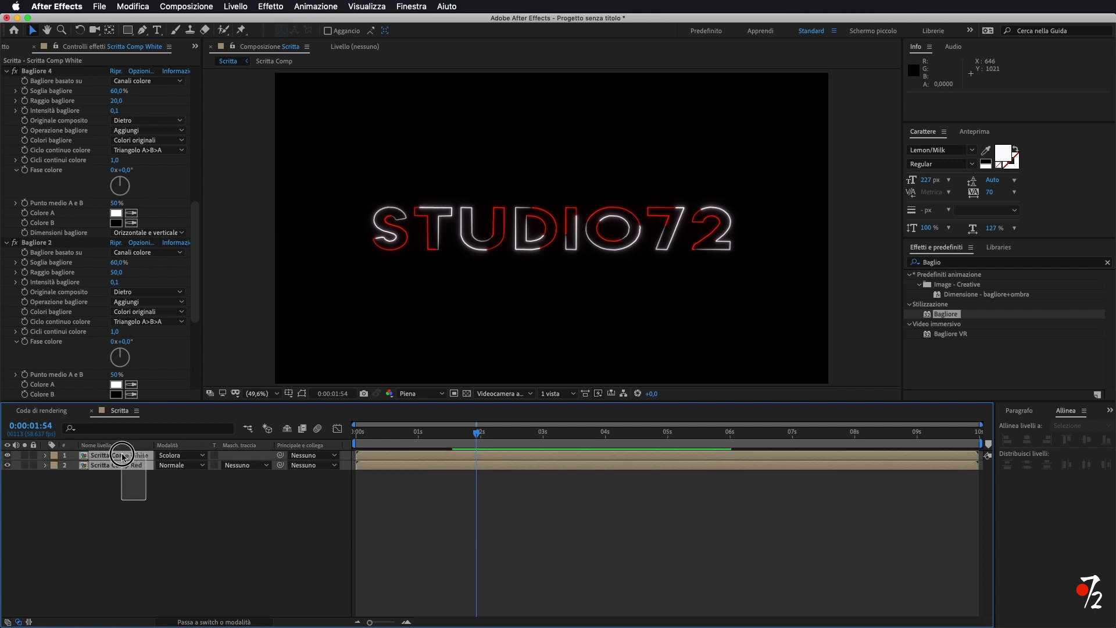
- Precompose the red and white text layers as 'Scritta Neon Comp', then move the playhead earlier
right_click(127, 458)
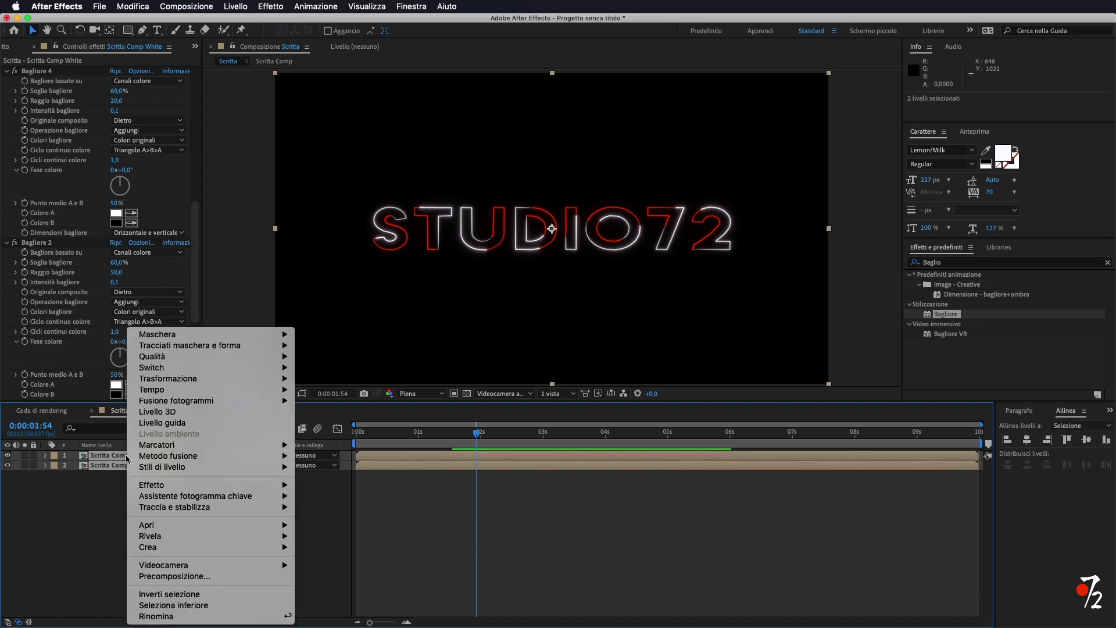
left_click(196, 577)
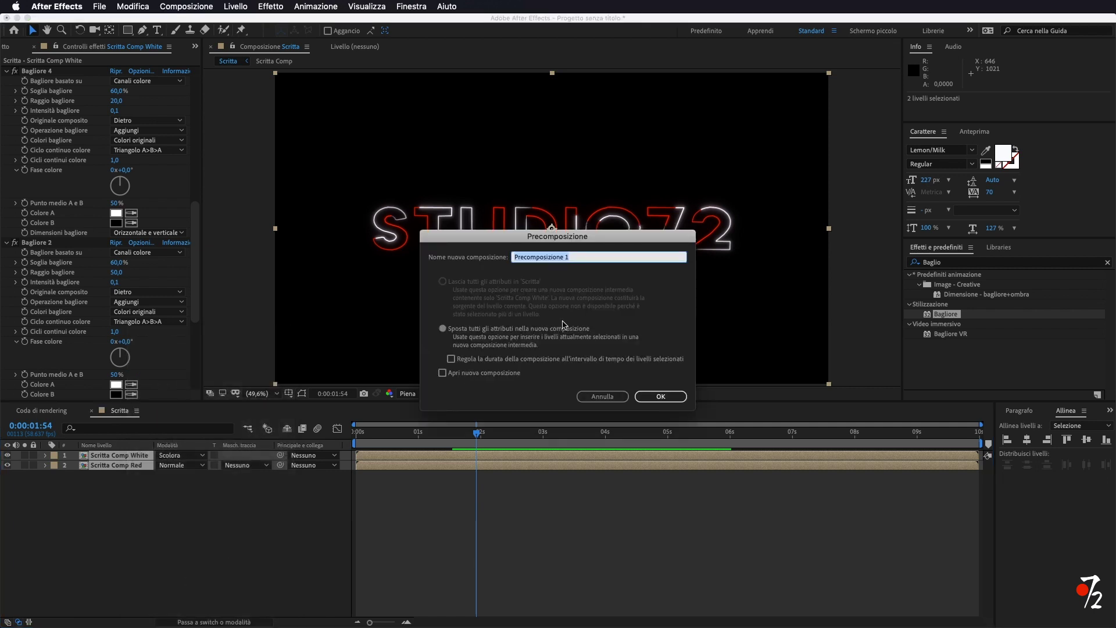
type("Scritta Neon Comp")
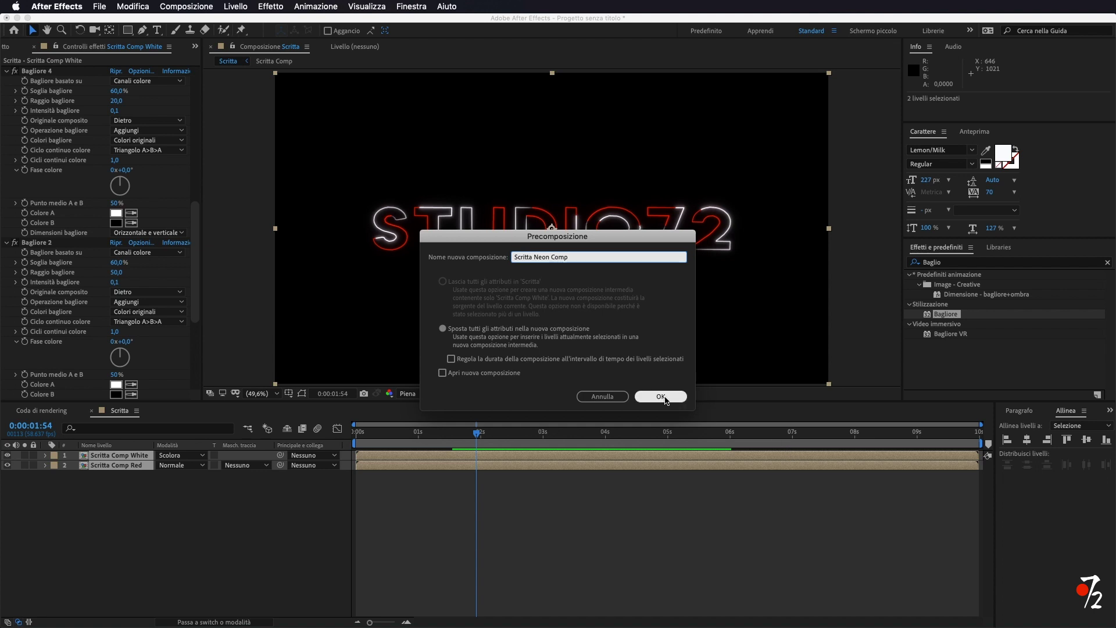
left_click(664, 400)
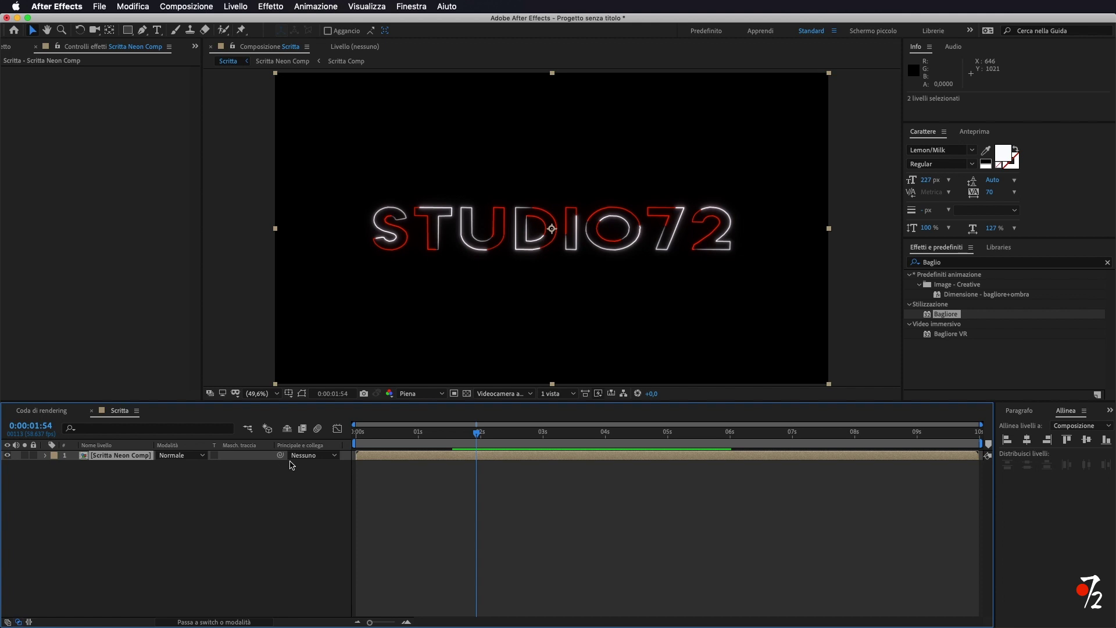
left_click_drag(477, 433, 377, 442)
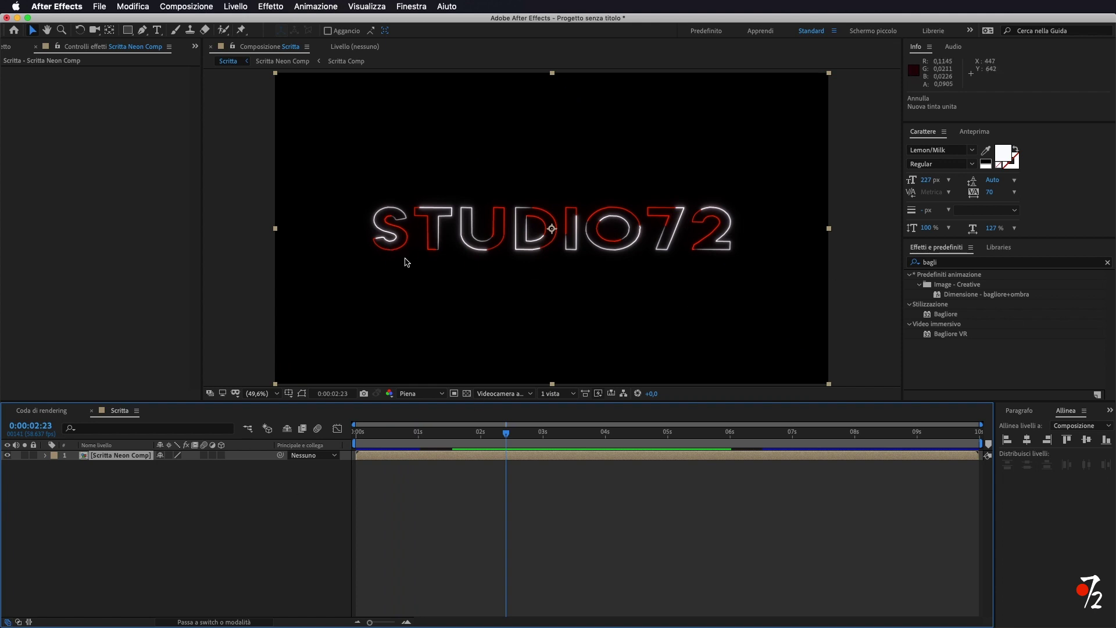
- Create a white solid named 'Disturbo Frattale' and search the effects for 'fratta'
right_click(213, 489)
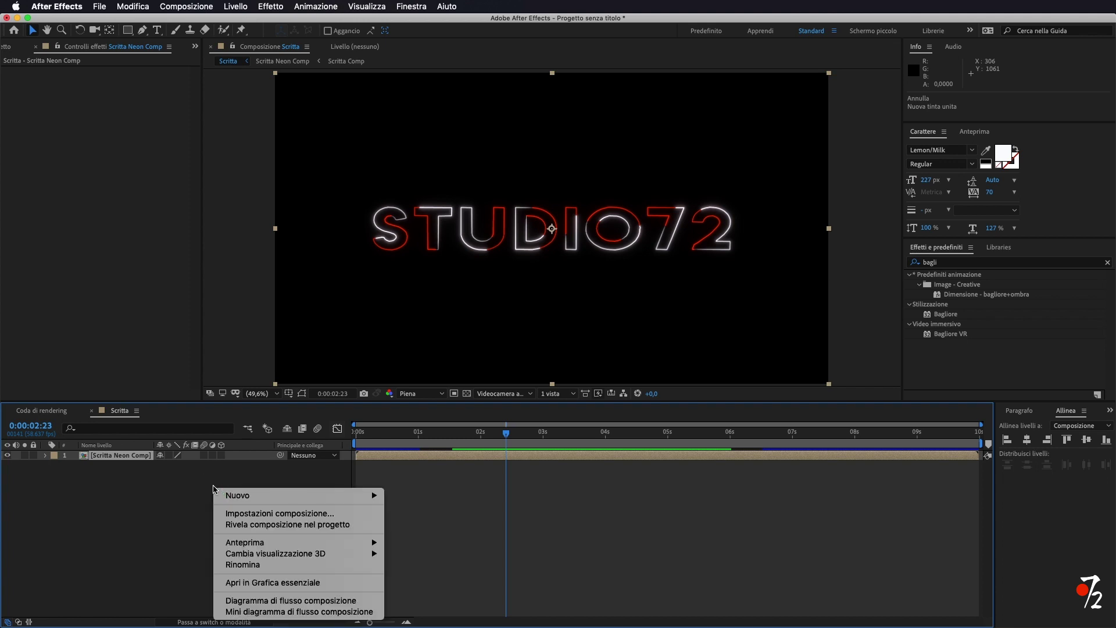
left_click(452, 525)
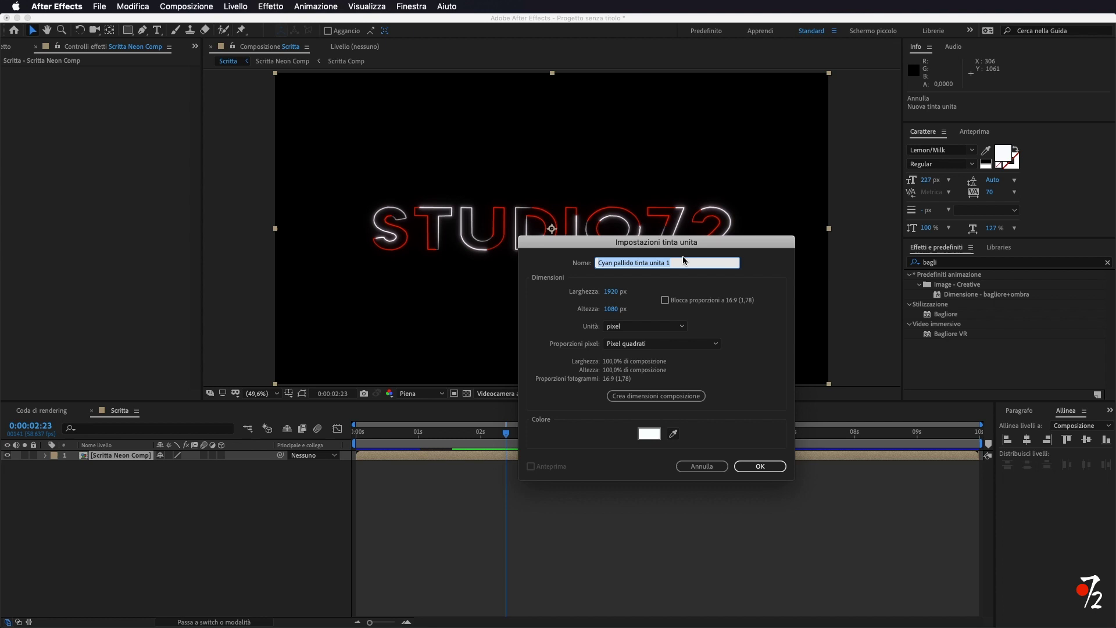
type("Disturbo Frattale")
key("Return")
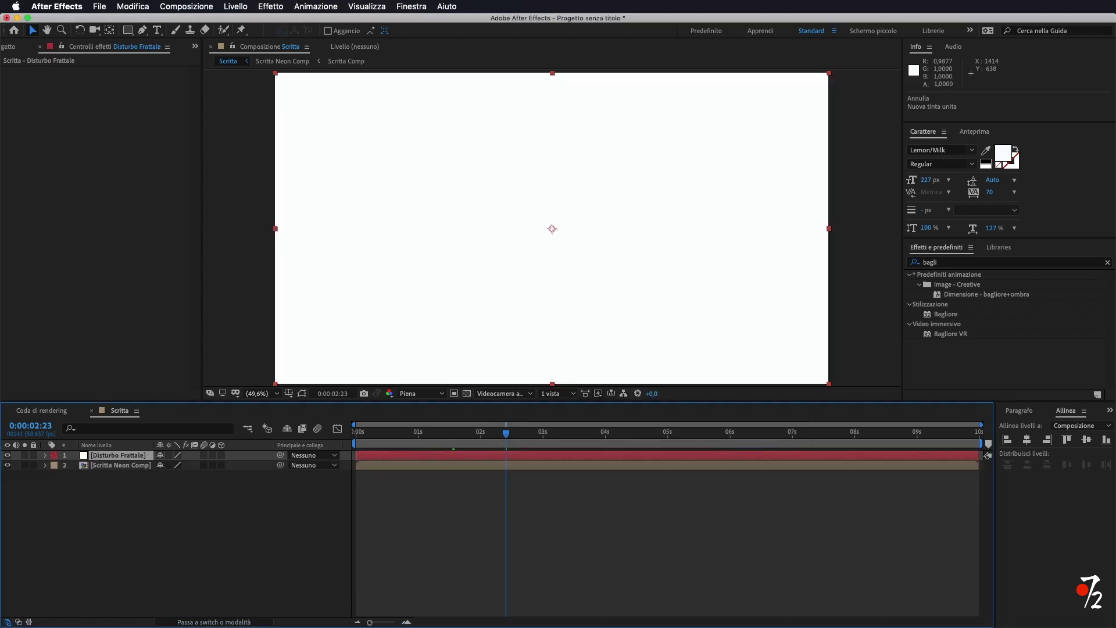
left_click(954, 263)
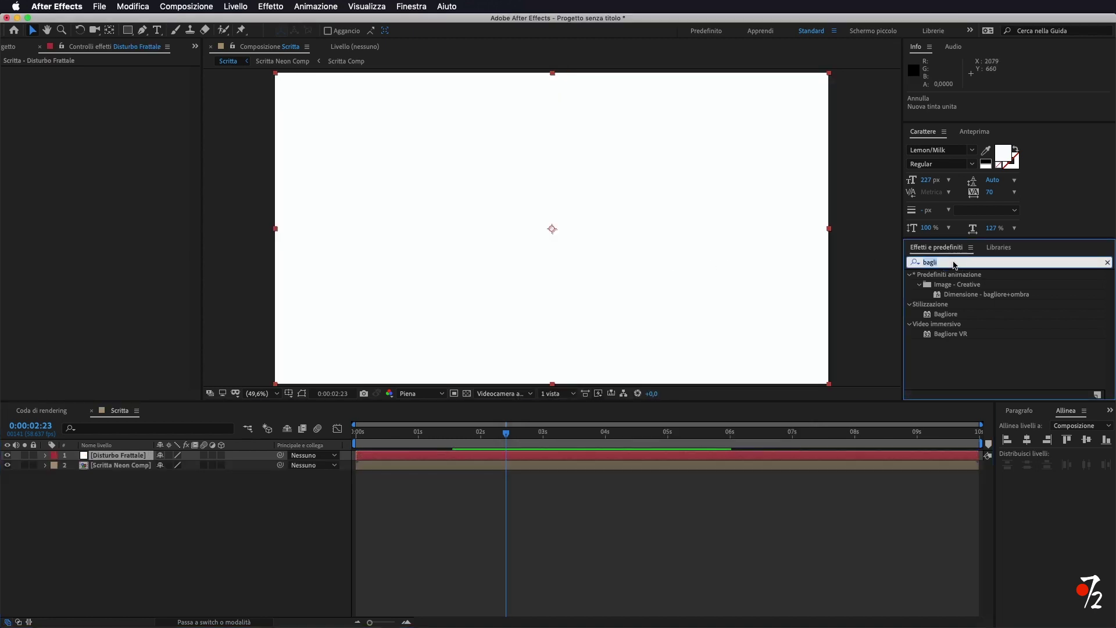
type("fratta")
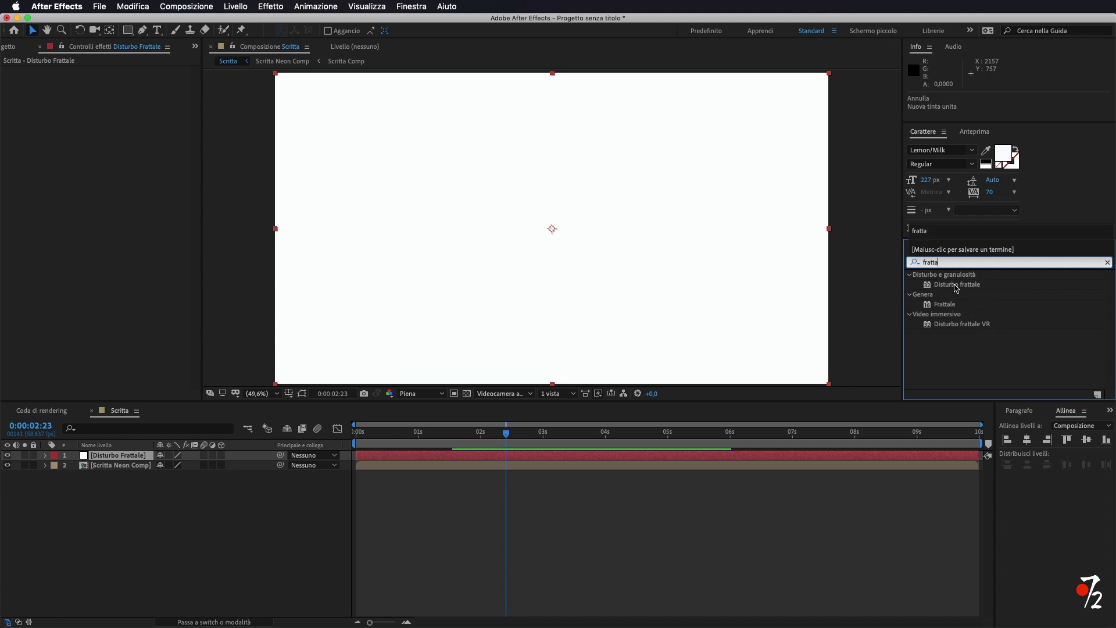
- Apply Disturbo frattale to the solid with contrast 450 and brightness 5
left_click(959, 285)
left_click_drag(962, 288, 108, 457)
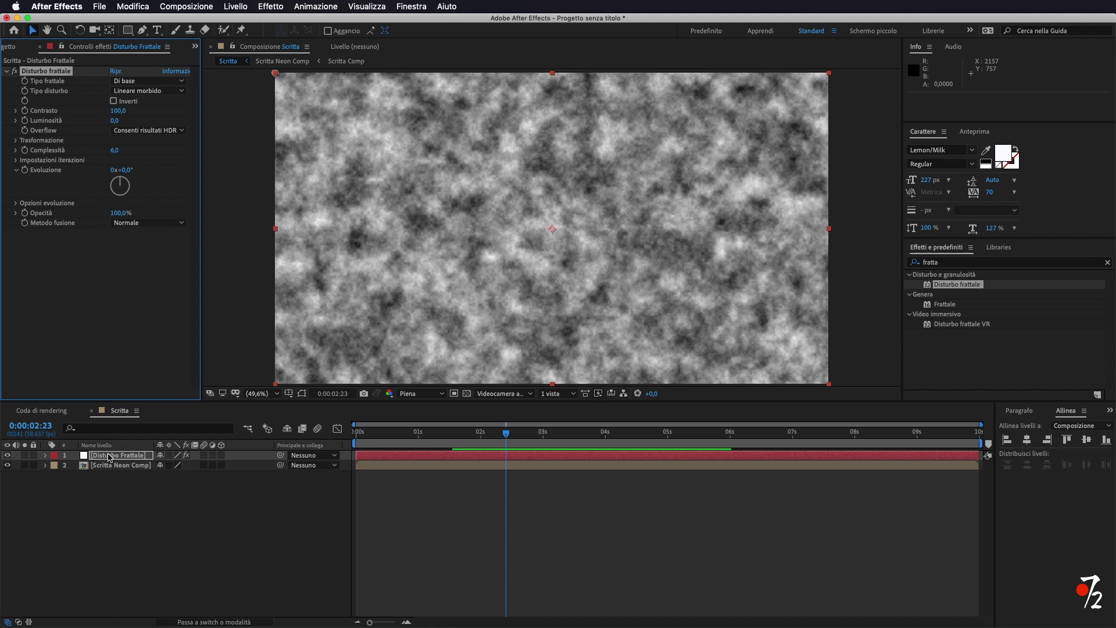
left_click(122, 111)
type("450")
key("Return")
left_click(116, 121)
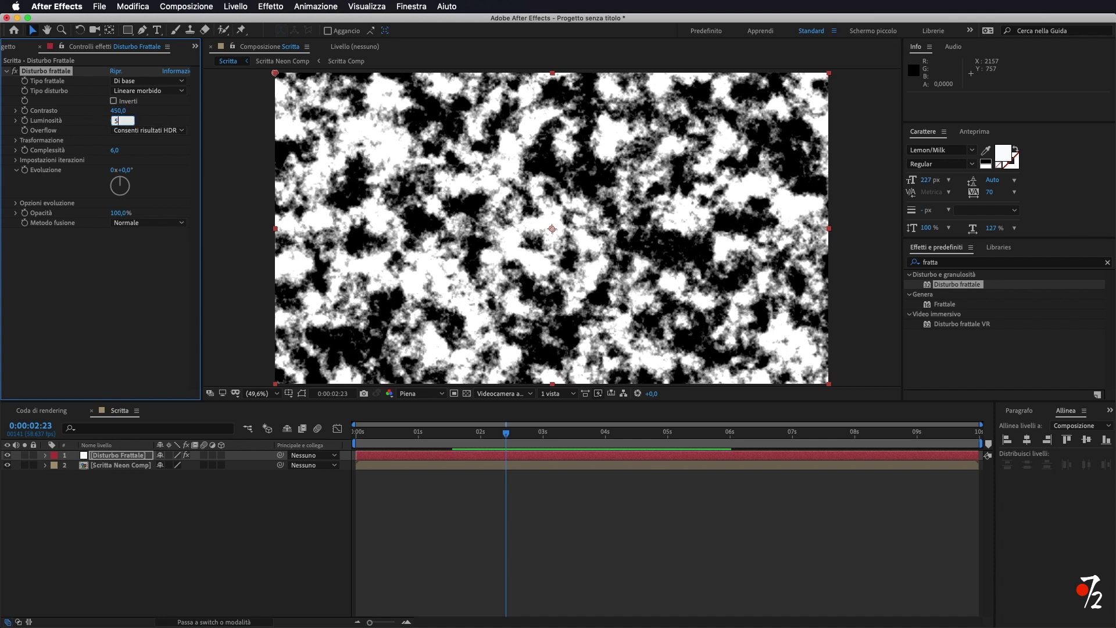
key("Return")
- Precompose the noise layer as Disturbo Frattale Comp and hide it
left_click(135, 457)
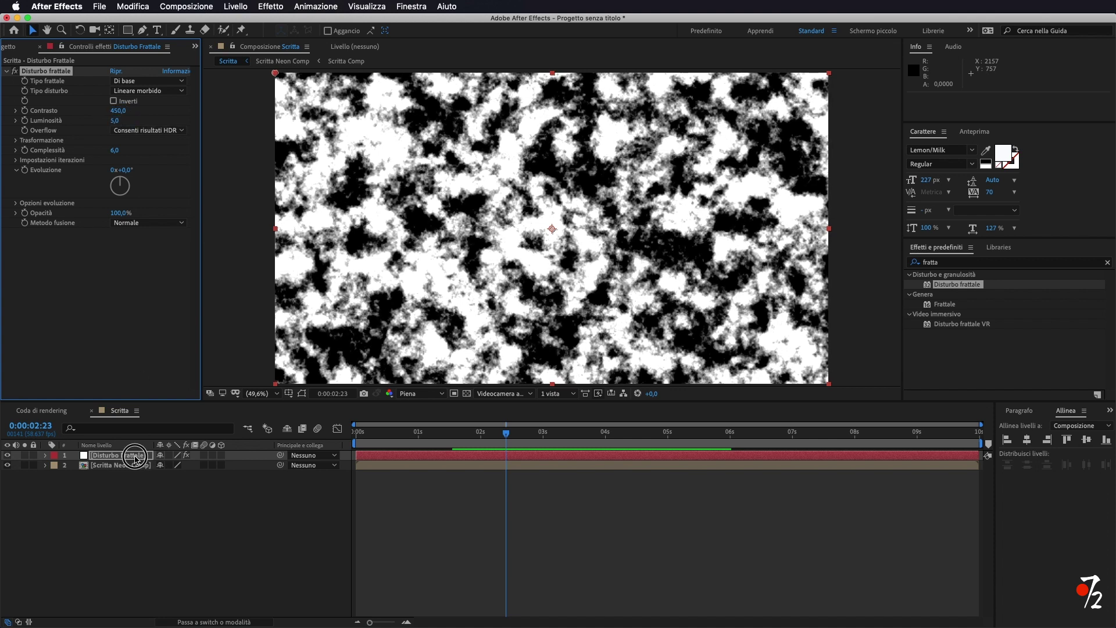
right_click(134, 459)
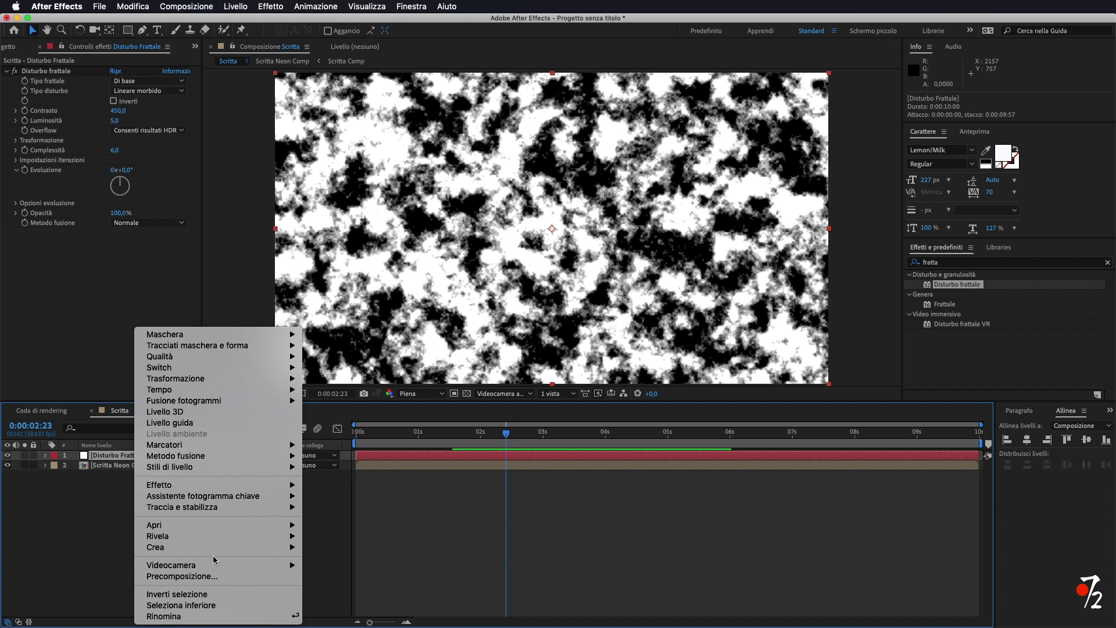
left_click(213, 578)
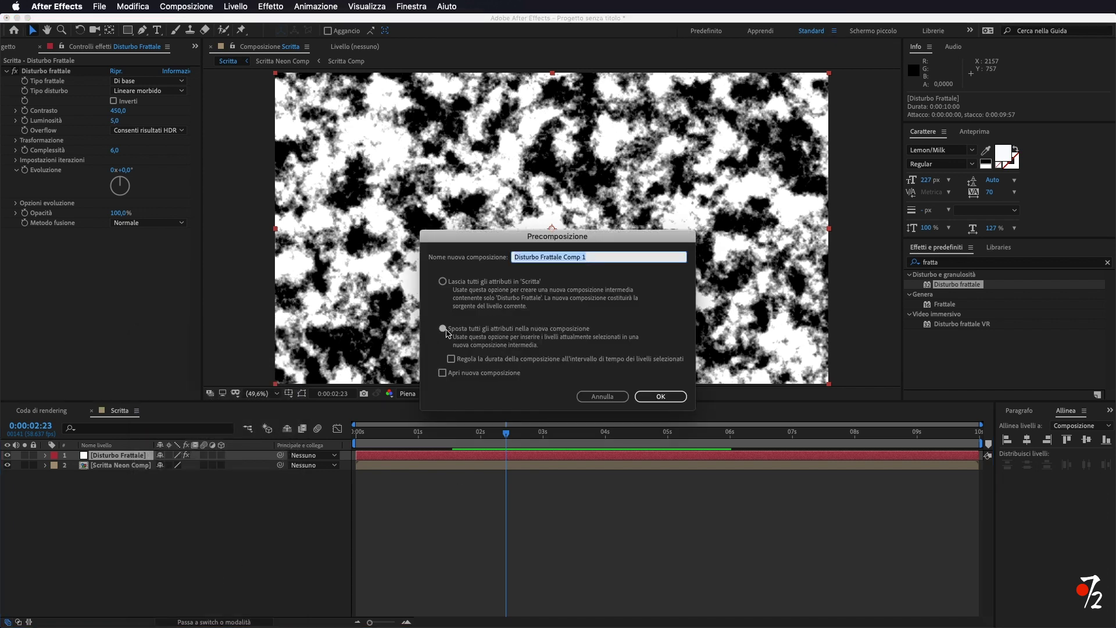
left_click(593, 256)
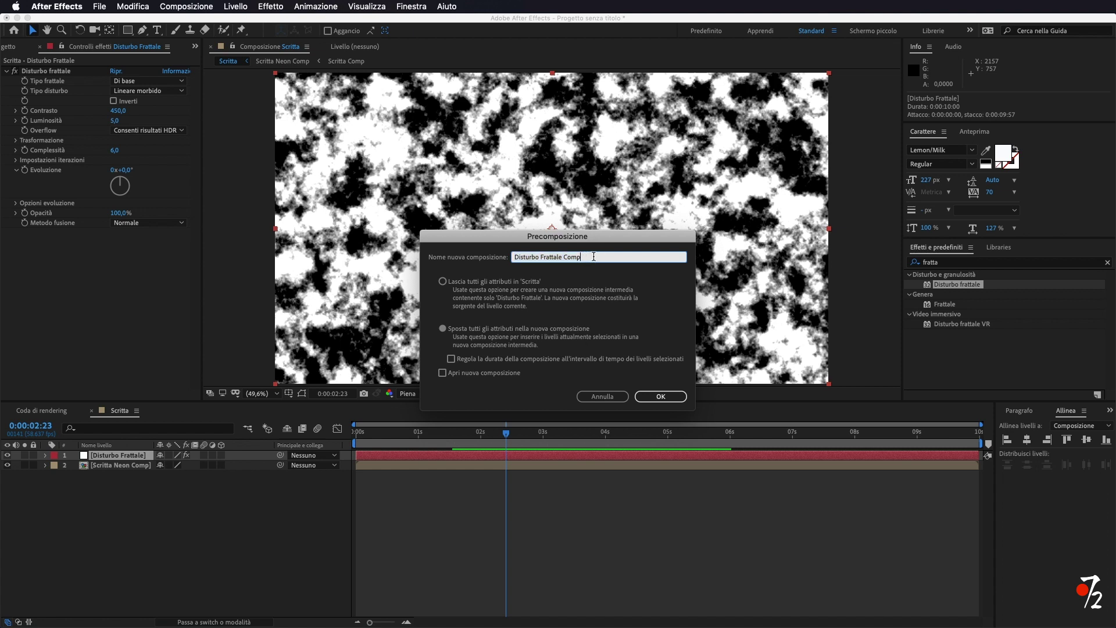
left_click(665, 398)
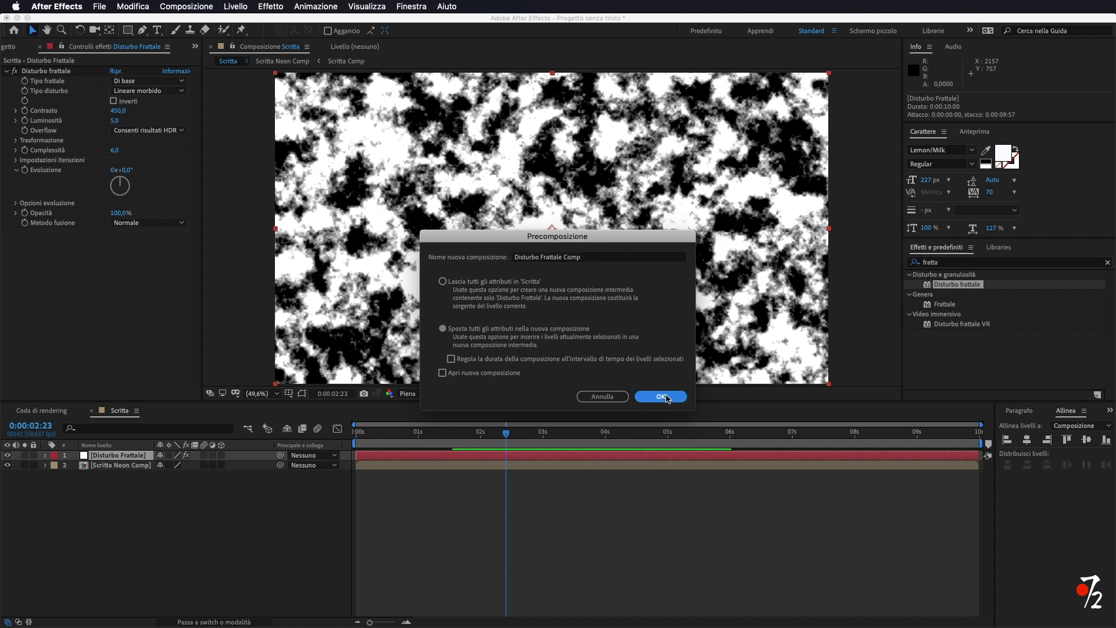
left_click(8, 456)
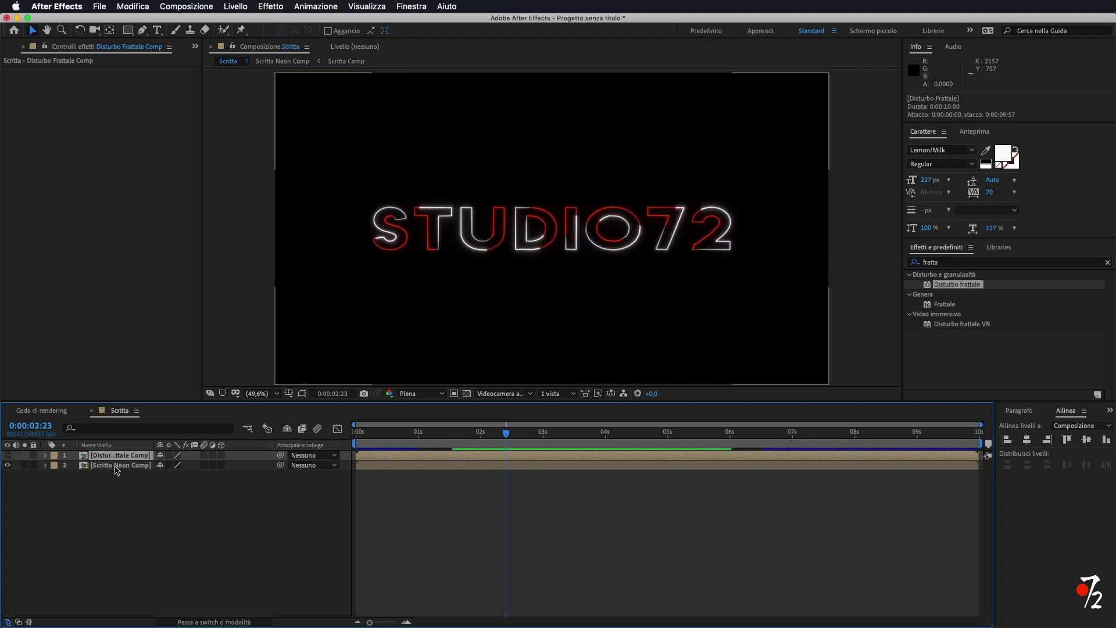
- Duplicate Scritta Neon Comp and select the upper copy
left_click(116, 465)
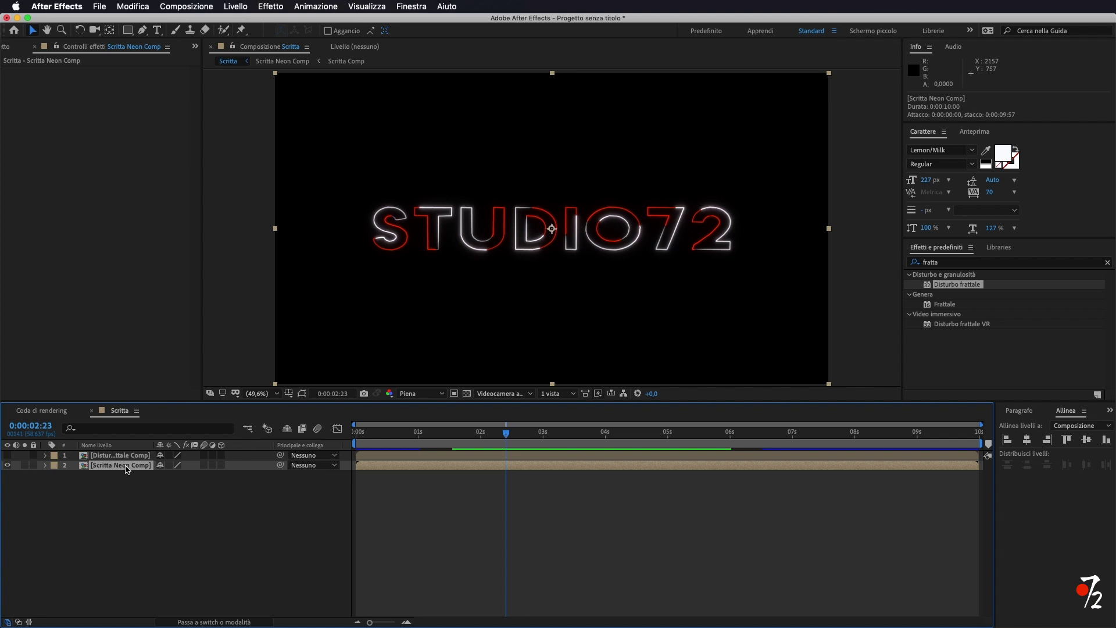
key("super+d")
left_click(132, 523)
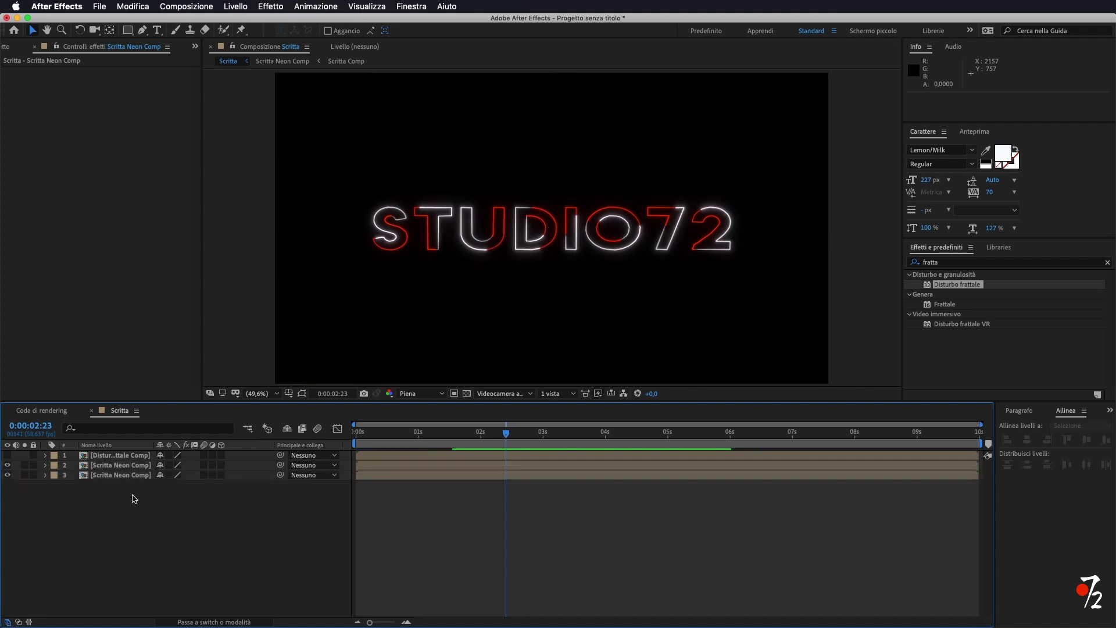
left_click(132, 468)
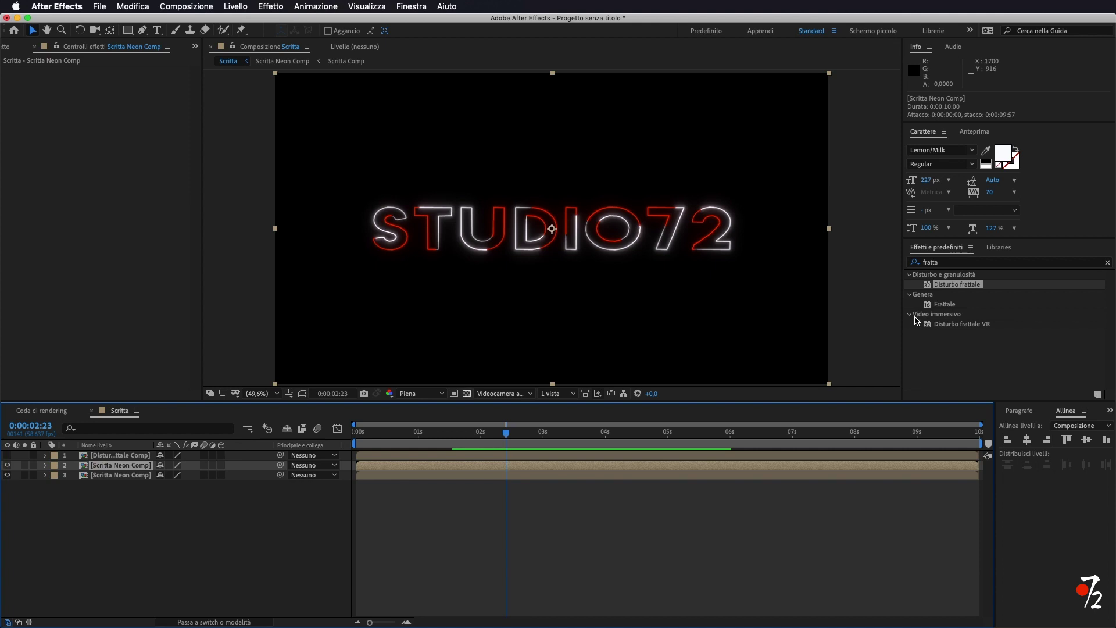
- Apply Sfocatura composta, found by searching 'sfocatur', to the upper neon copy
left_click(956, 262)
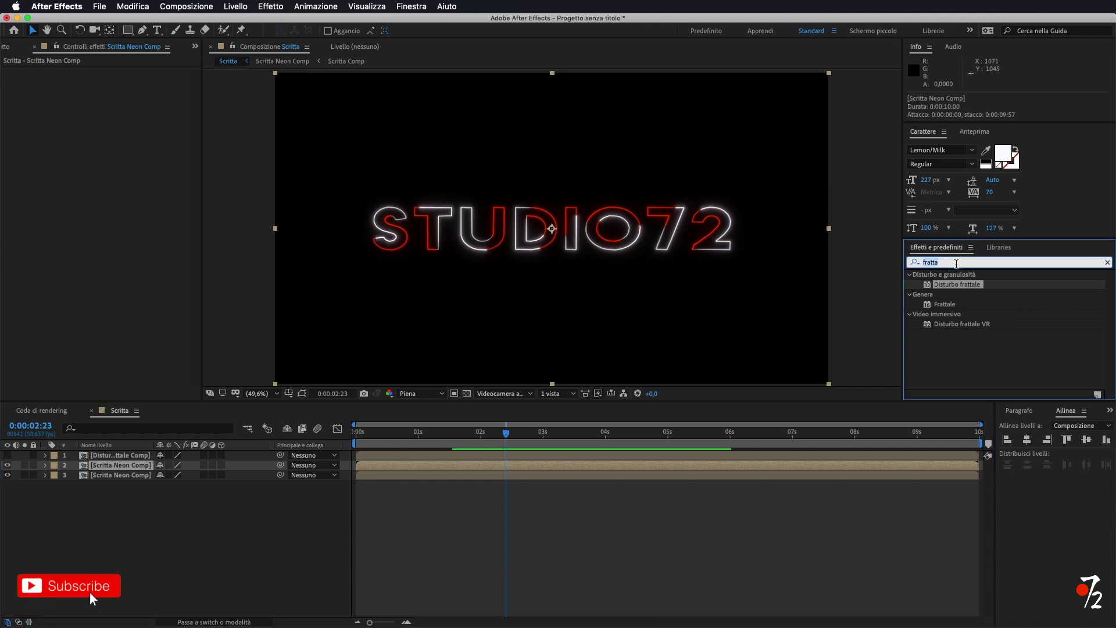
type("sfocatur")
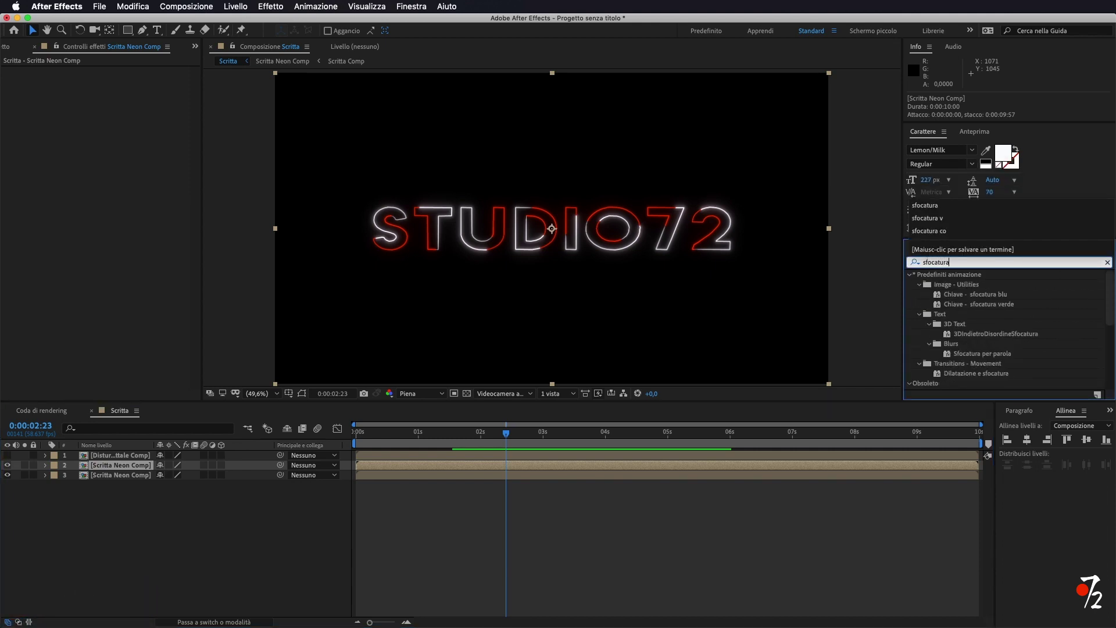
scroll(1049, 315, "down", 3)
scroll(1049, 314, "down", 2)
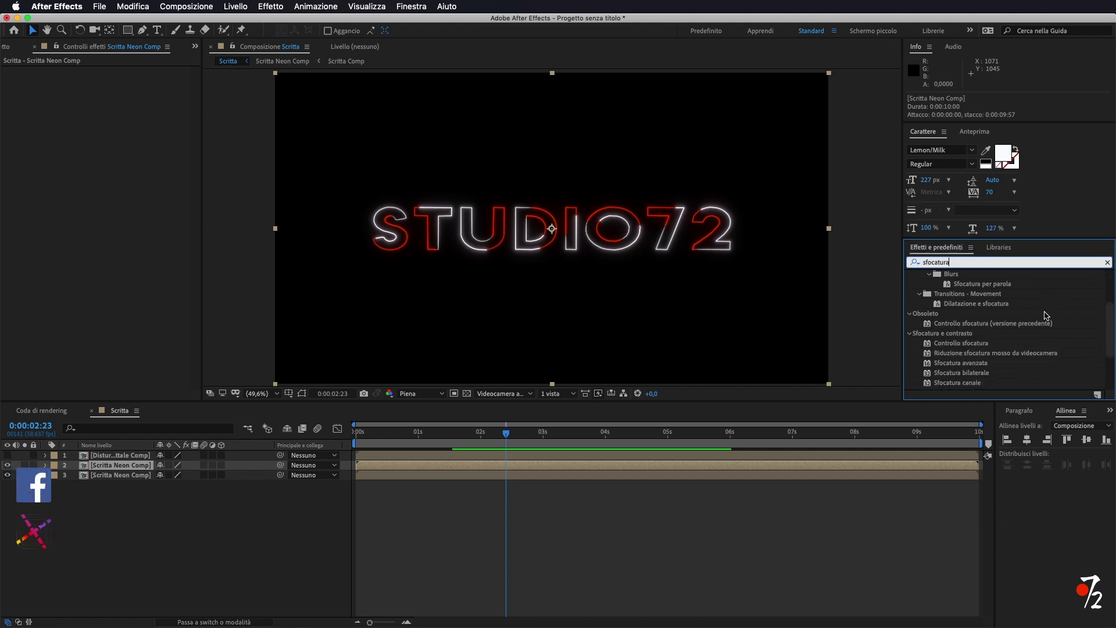
scroll(1049, 314, "down", 3)
scroll(1049, 314, "down", 1)
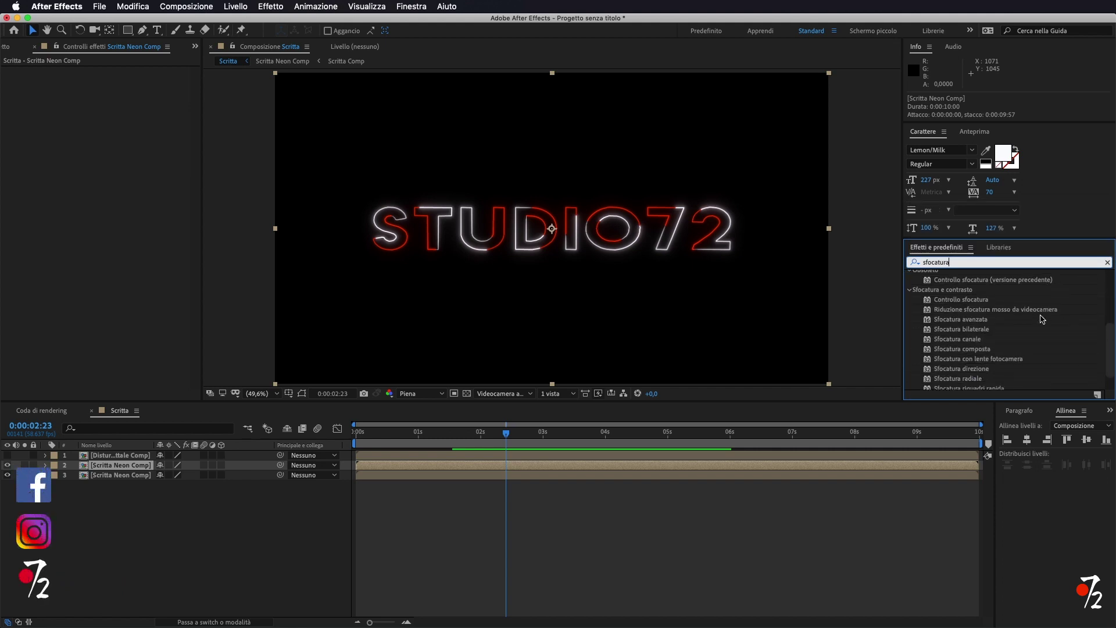
left_click(967, 349)
left_click_drag(968, 348, 128, 465)
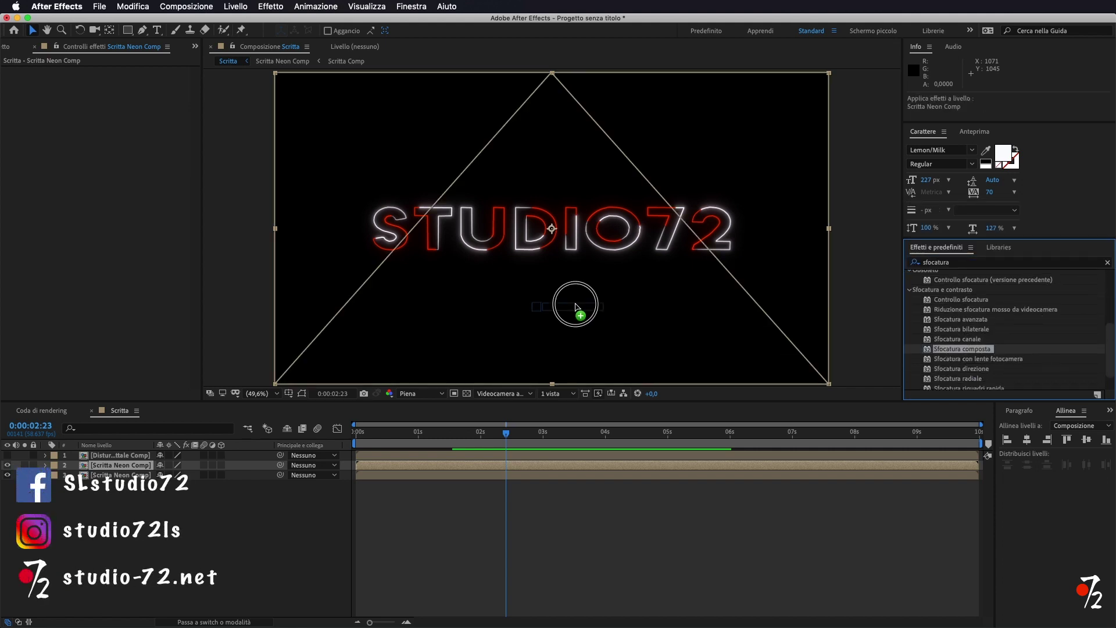
left_click_drag(127, 465, 116, 463)
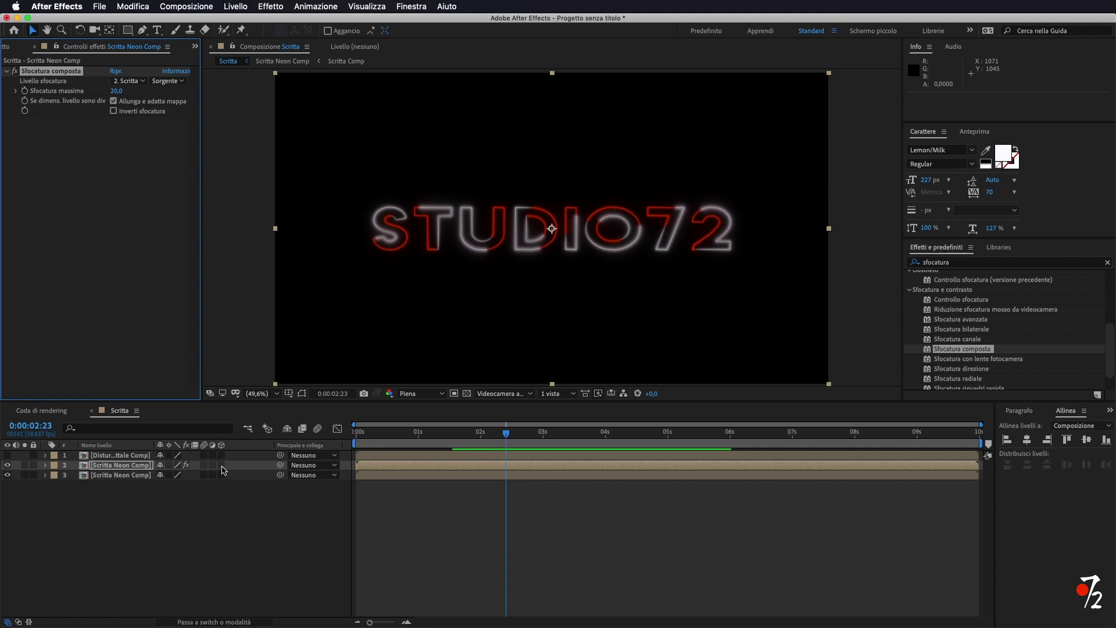
left_click(217, 620)
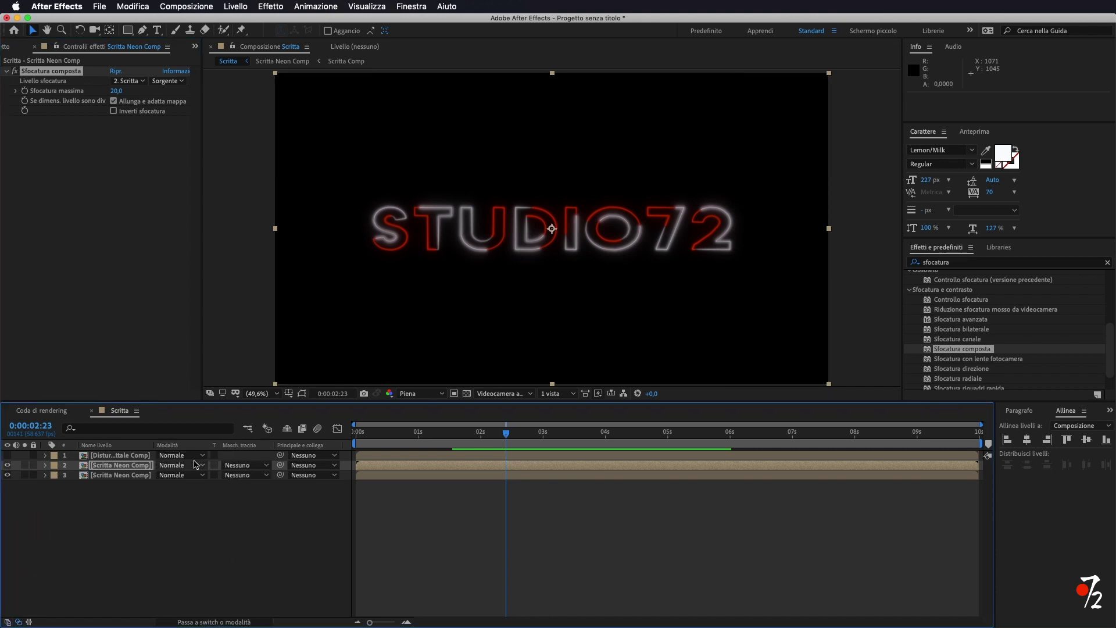
- Restore the layer switch columns and make the upper neon copy a 3D layer
left_click(232, 621)
left_click(230, 622)
left_click(229, 623)
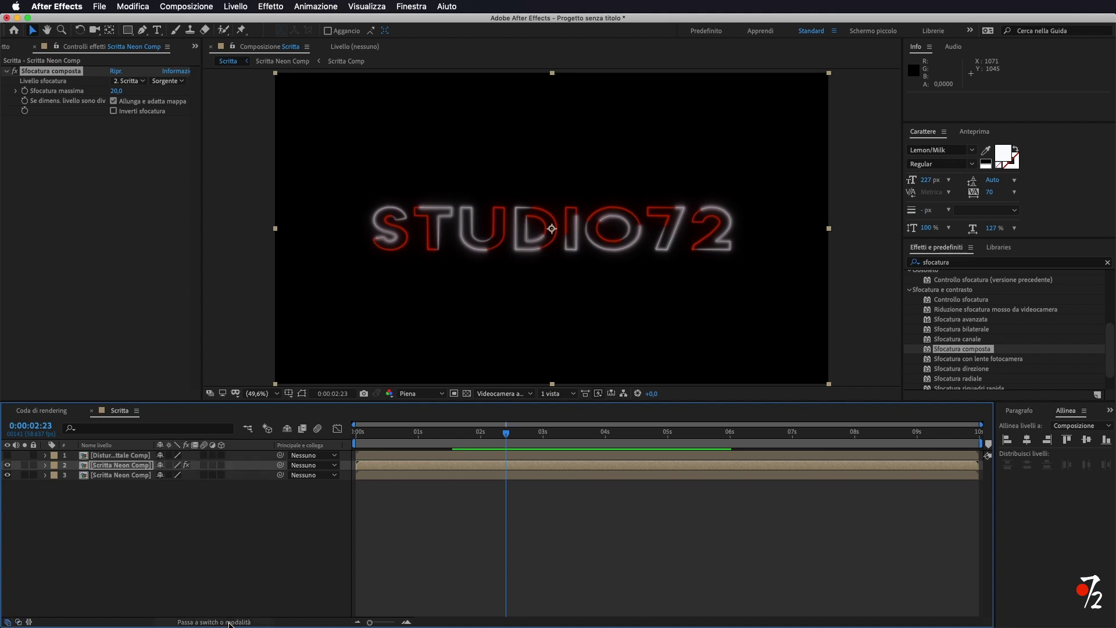
left_click(223, 623)
left_click(223, 623)
left_click(222, 623)
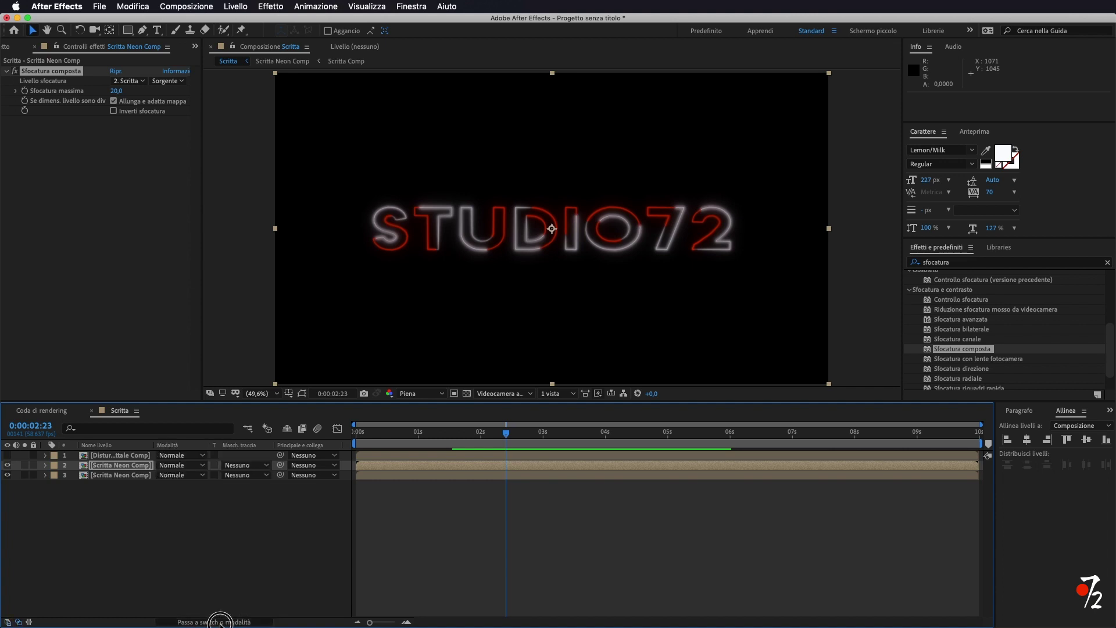
left_click(223, 622)
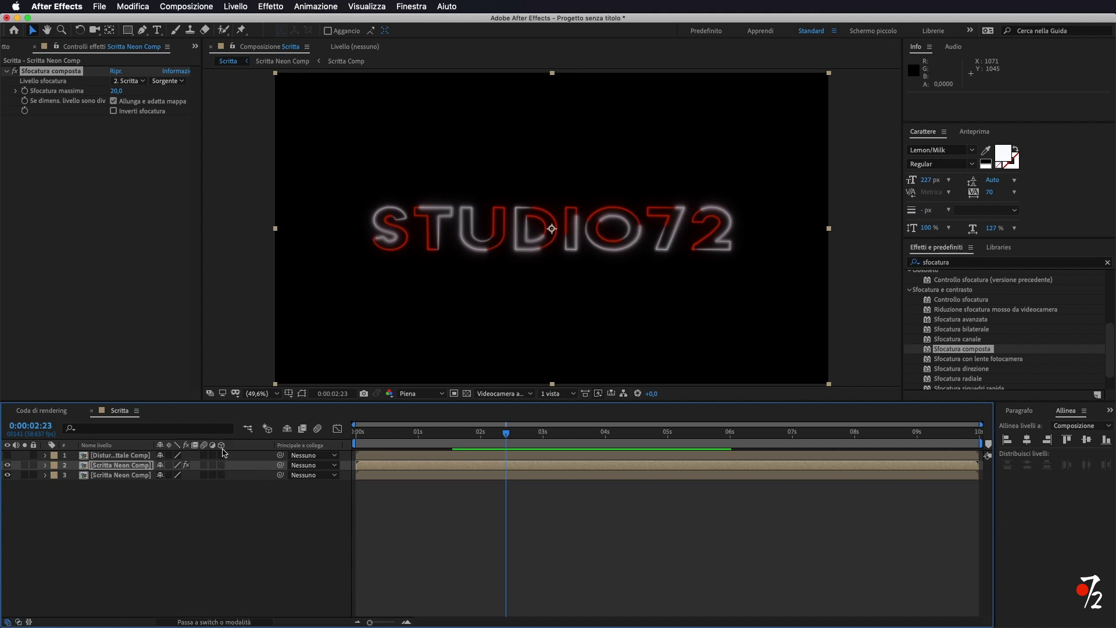
left_click(221, 465)
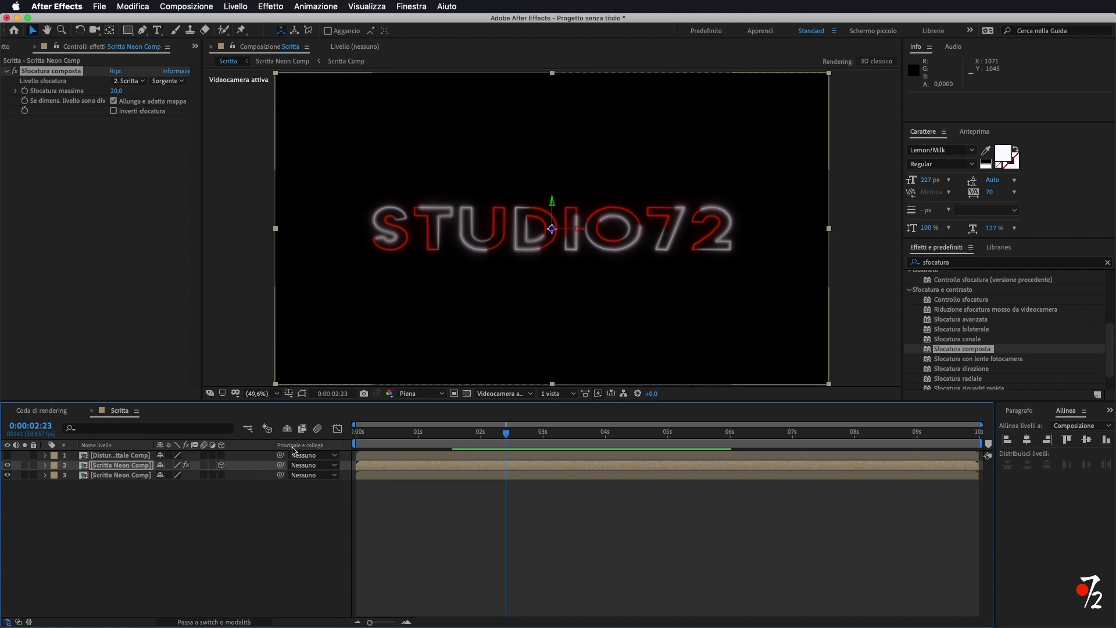
- Rotate the copy 95° on X and drag it down below the original lettering
left_click(119, 465)
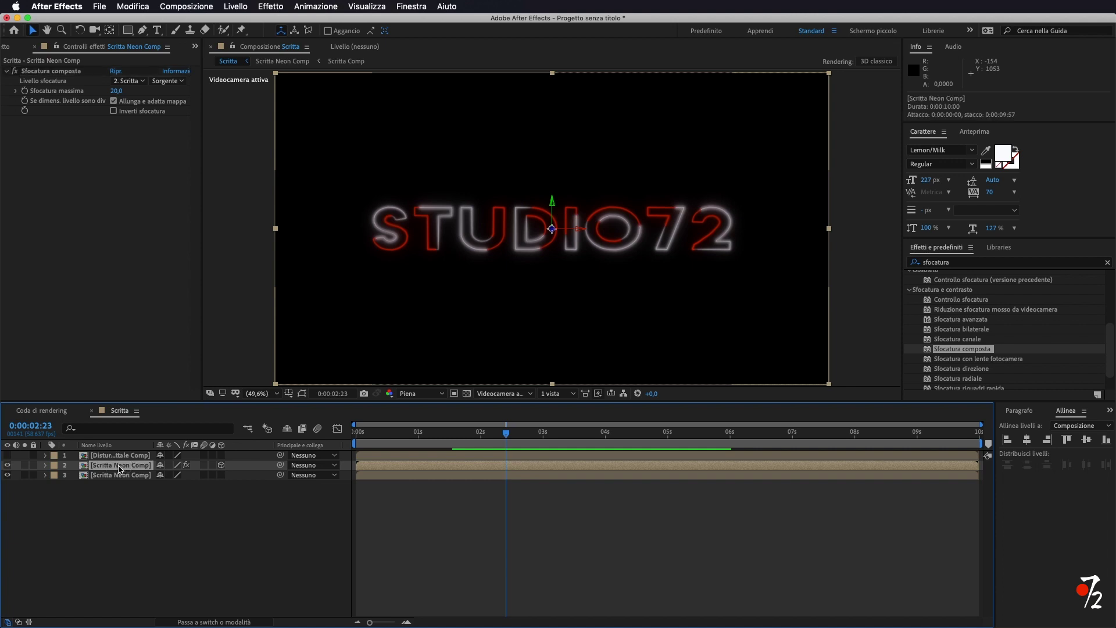
key("r")
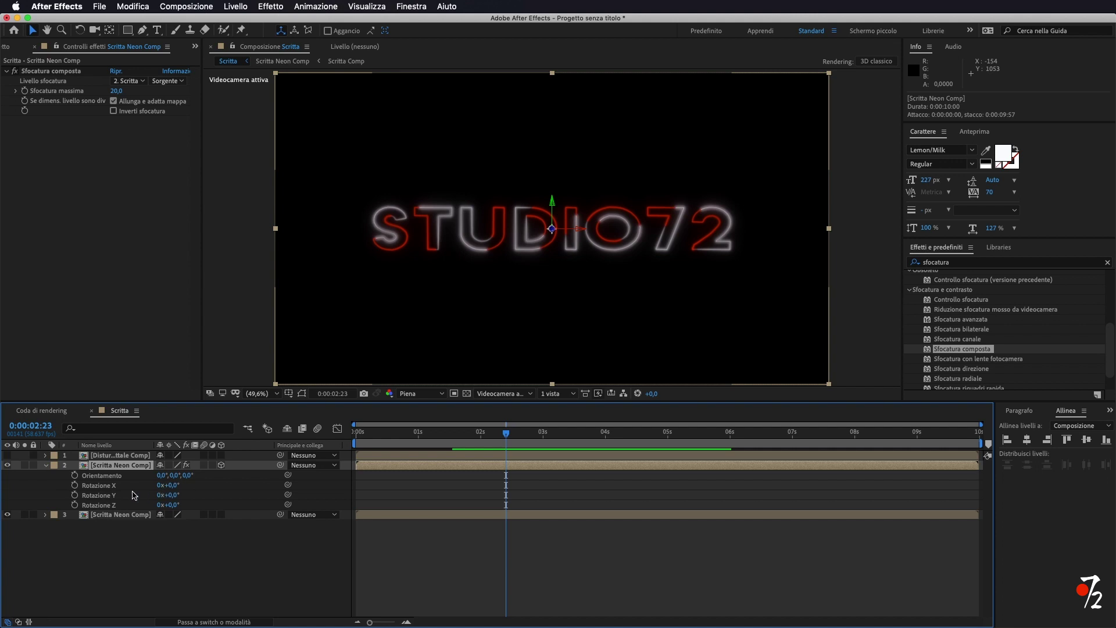
left_click(175, 486)
type("95")
key("Return")
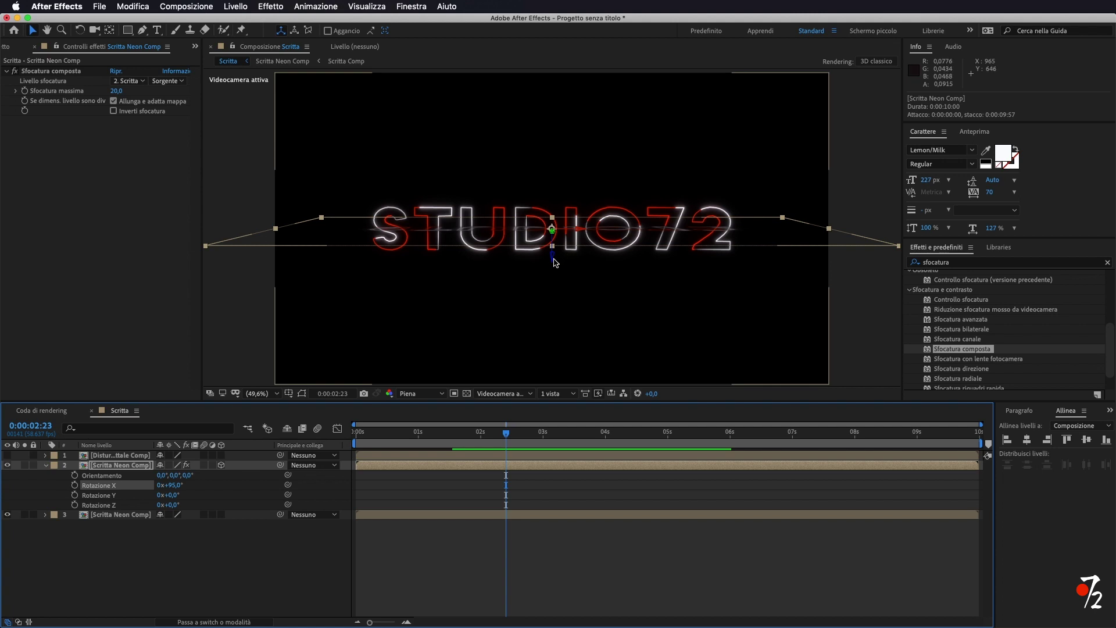
left_click_drag(554, 262, 553, 291)
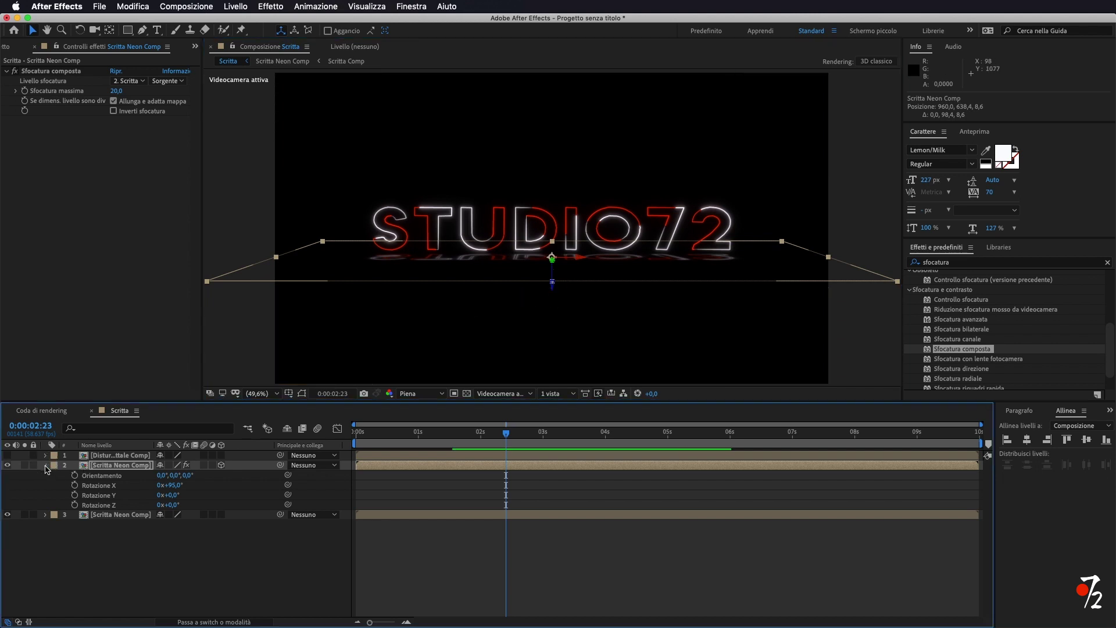
left_click(45, 464)
left_click(45, 465)
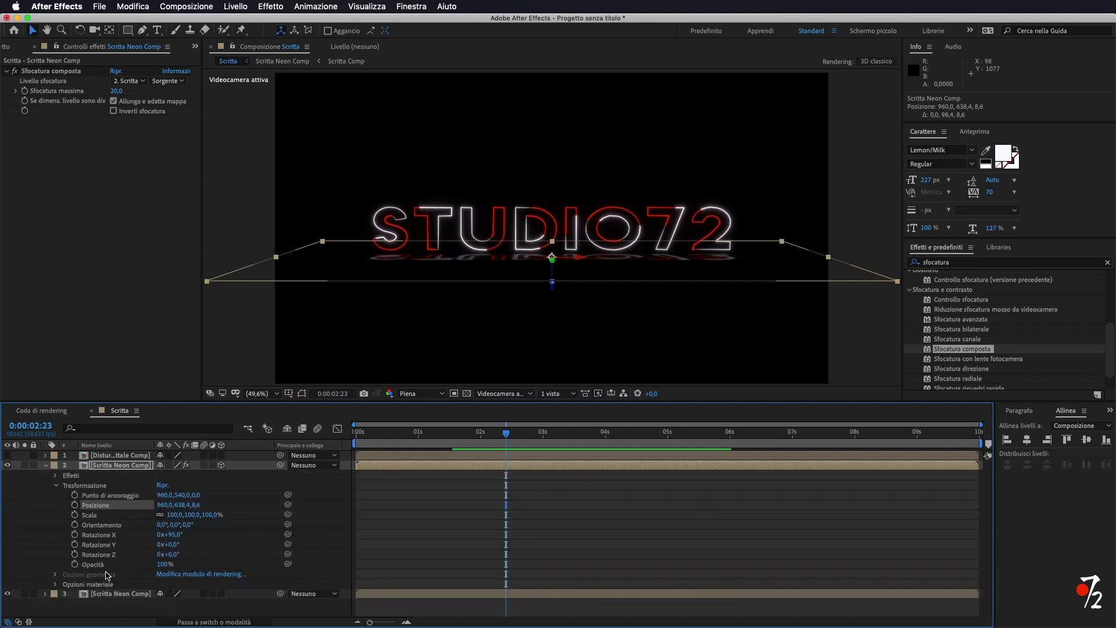
- Scale the reflection layer to 105%
left_click(209, 515)
type("105")
key("Return")
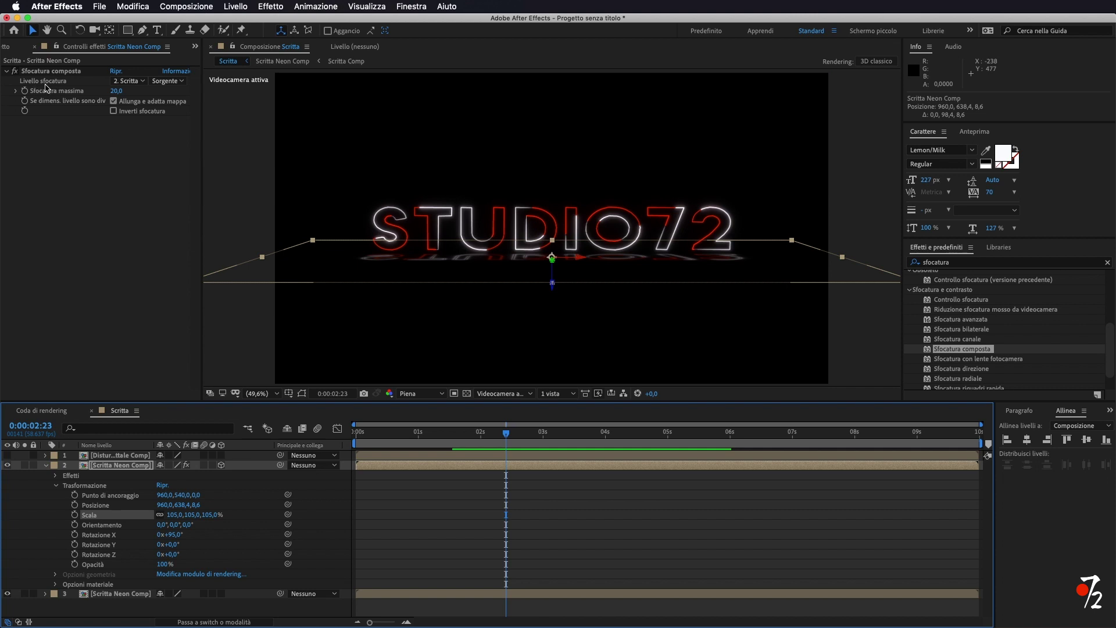
- Set the compound blur's blur layer to Disturbo Frattale Comp and maximum blur to 18
left_click(133, 82)
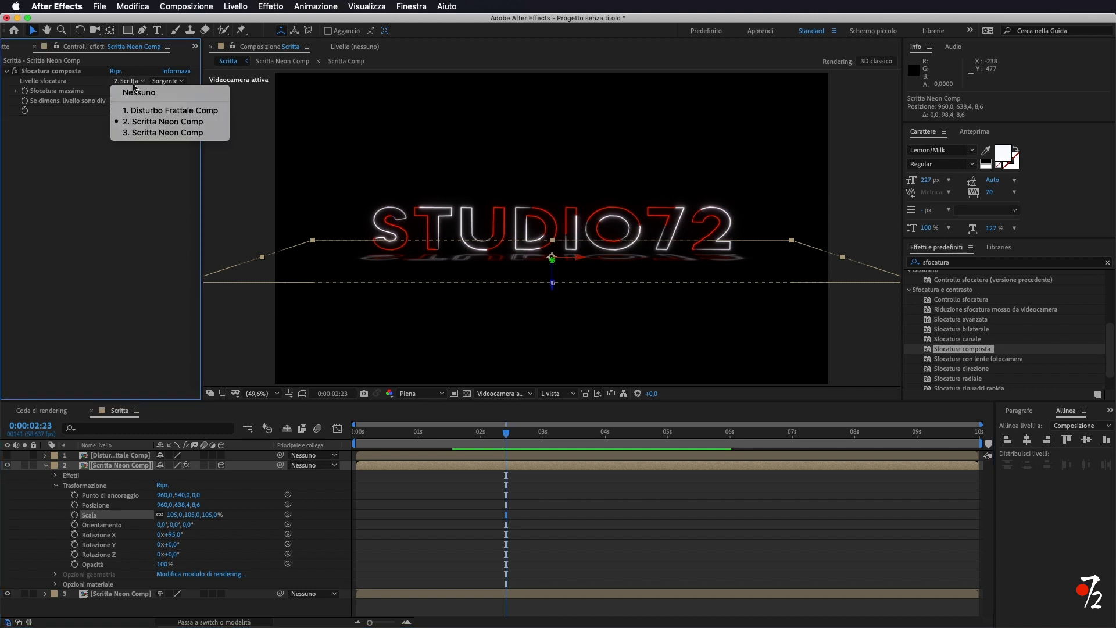
left_click(140, 110)
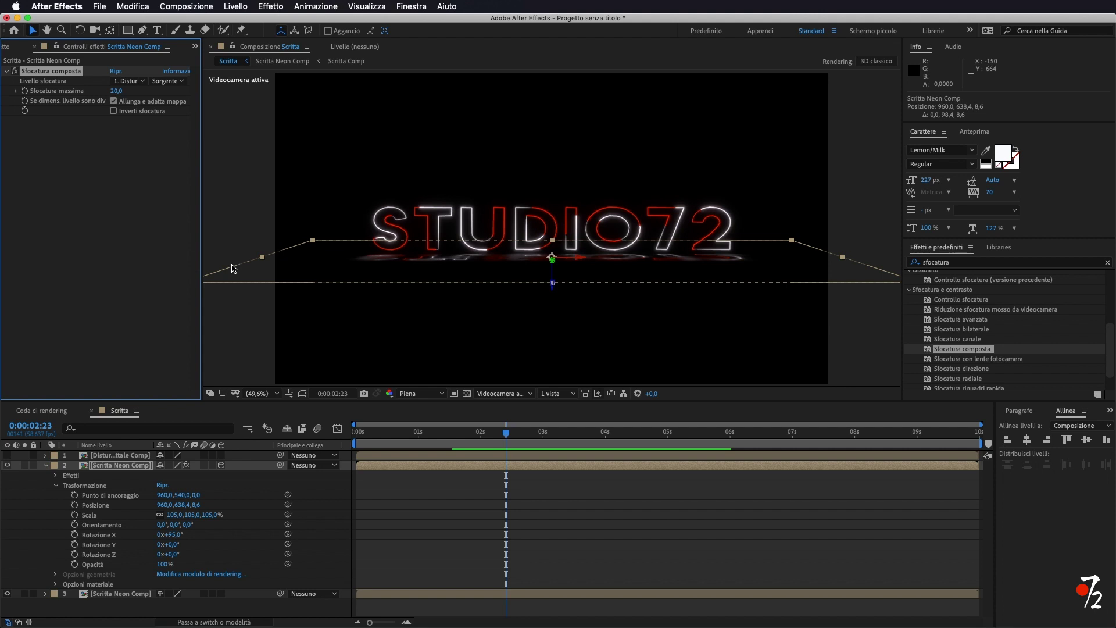
left_click(118, 90)
left_click_drag(119, 90, 146, 90)
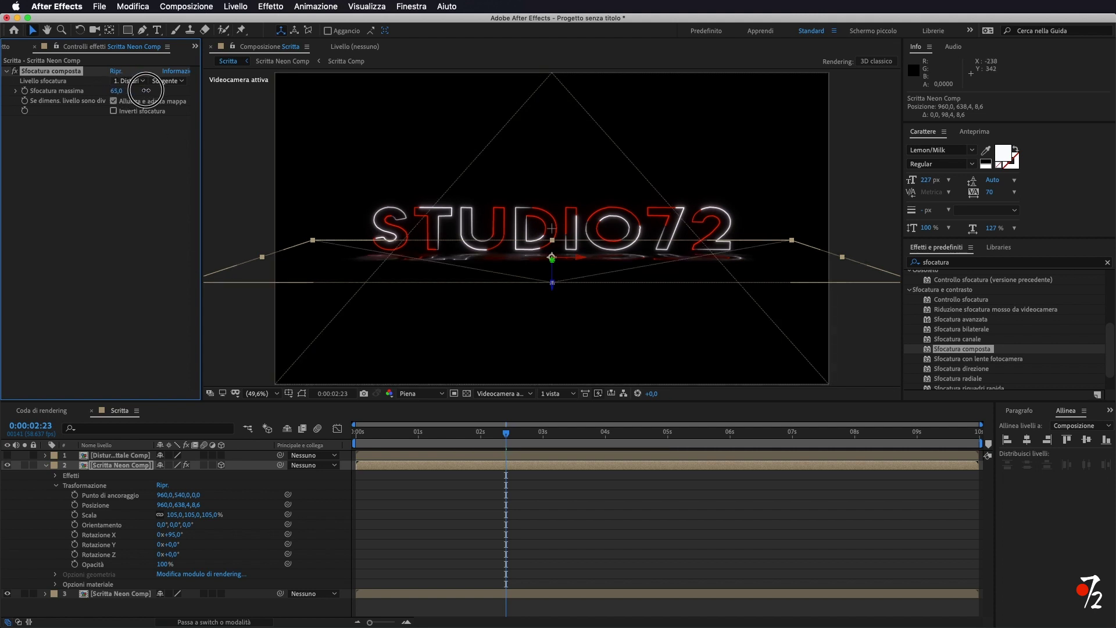
mouse_move(146, 90)
left_mouse_down()
mouse_move(110, 92)
mouse_move(121, 93)
left_mouse_up()
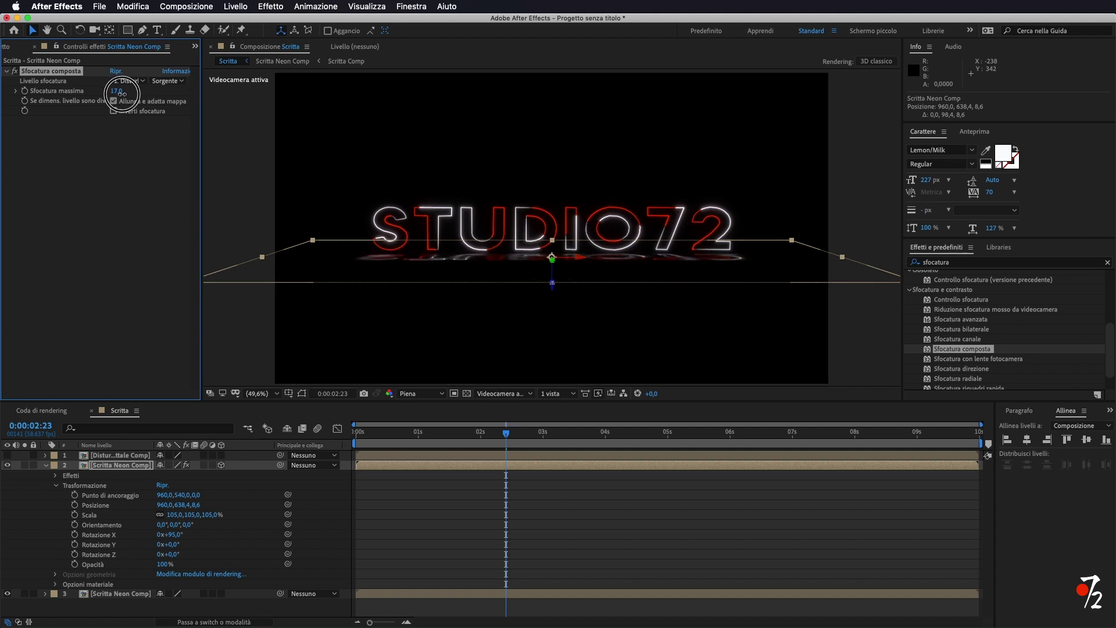
left_click_drag(121, 93, 124, 94)
left_click(46, 465)
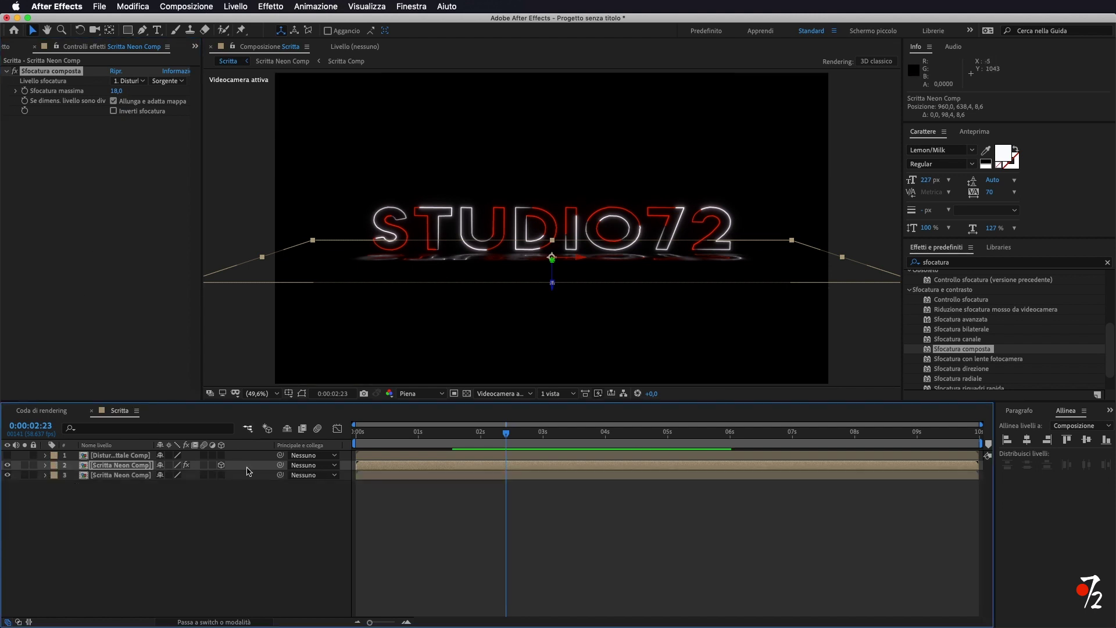
left_click(215, 548)
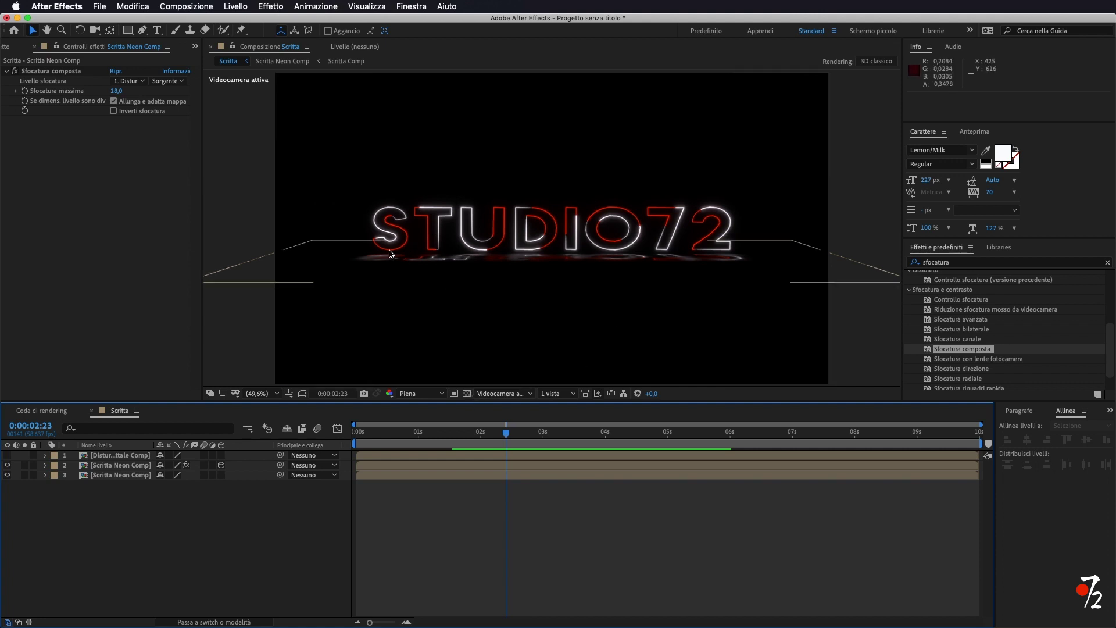
- Rename the reflection layer to 'Scritta Neon riflesso'
left_click(124, 466)
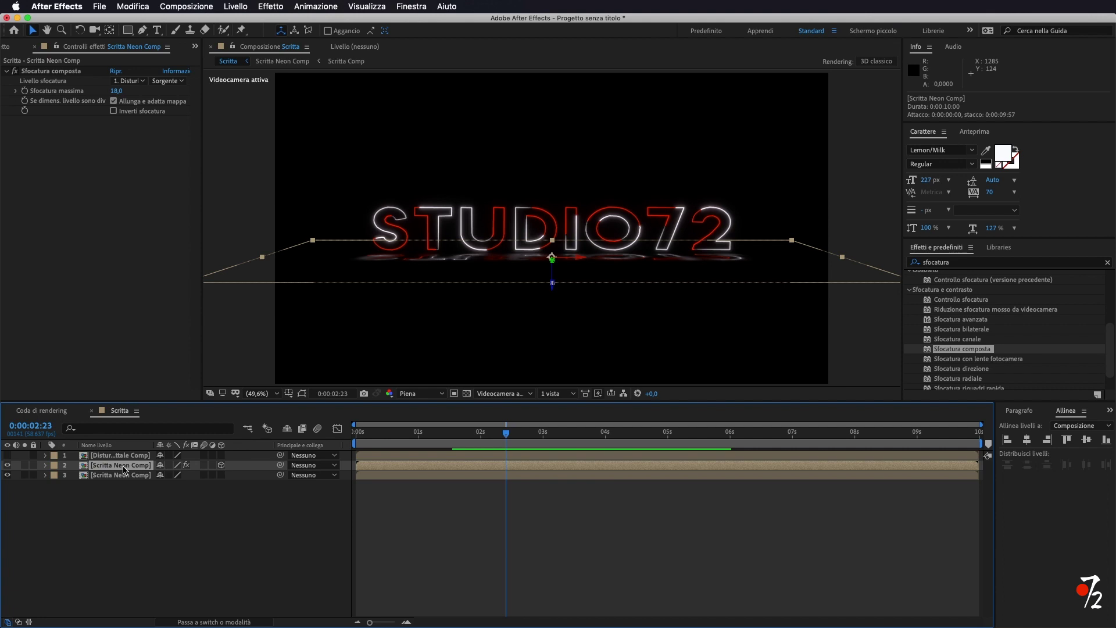
key("Return")
left_click(146, 465)
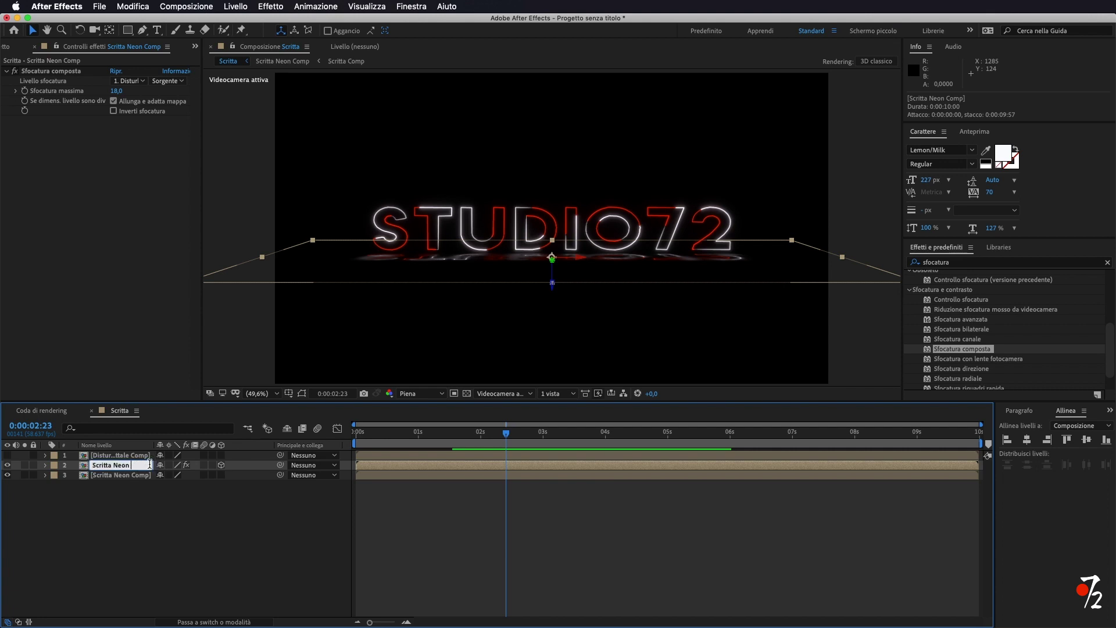
type("riflesso")
left_click(162, 533)
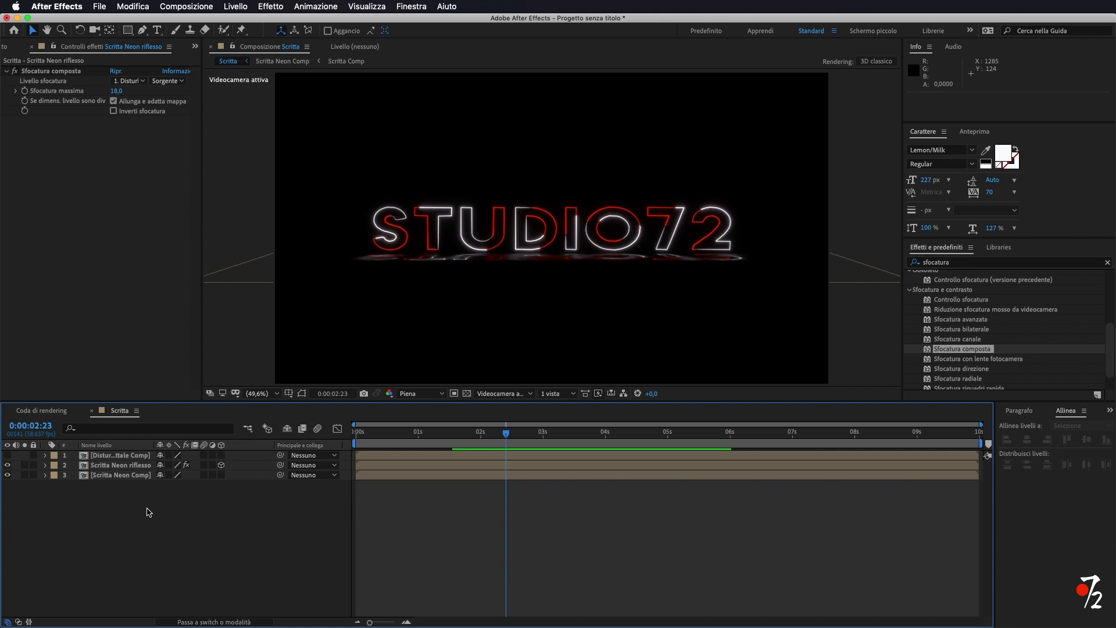
right_click(150, 512)
mouse_move(173, 500)
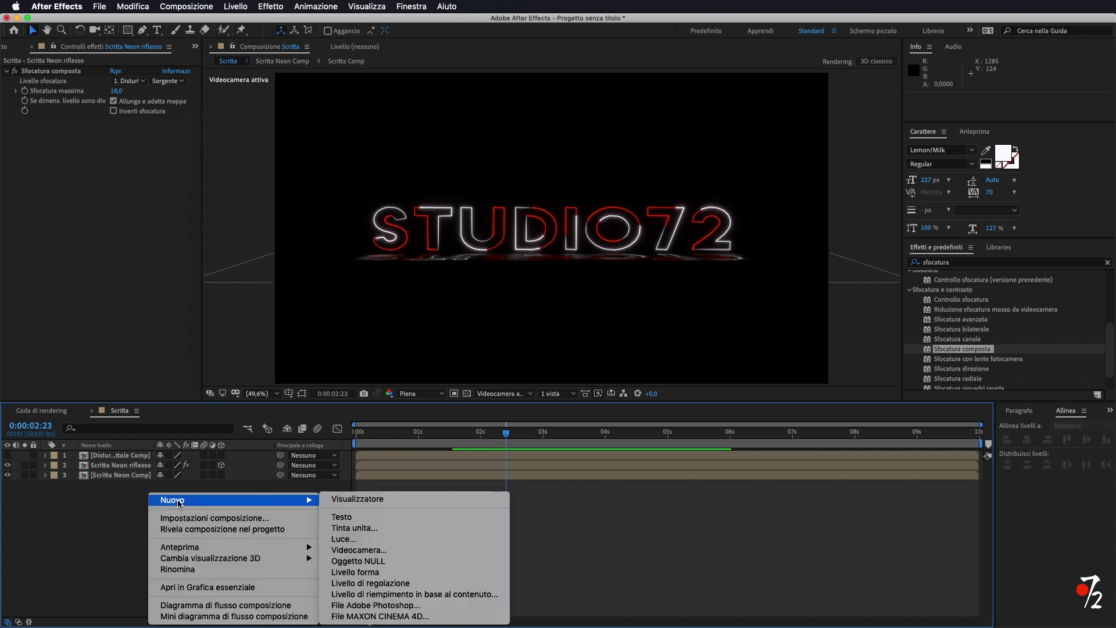
- Add an adjustment layer with a Bagliore glow whose threshold is 100%
left_click(422, 590)
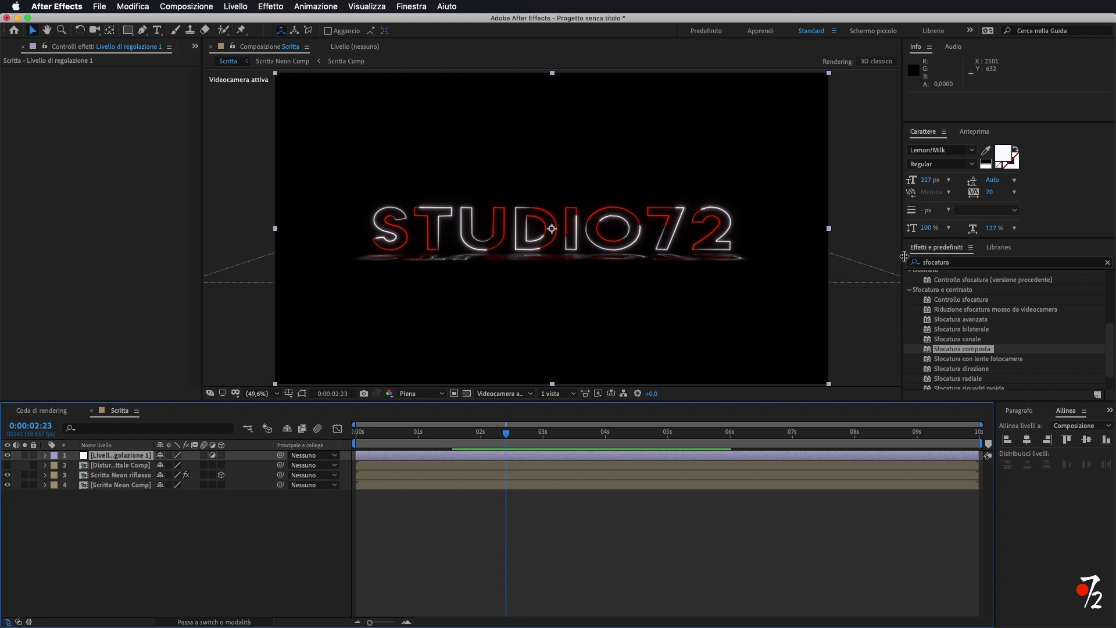
left_click(959, 264)
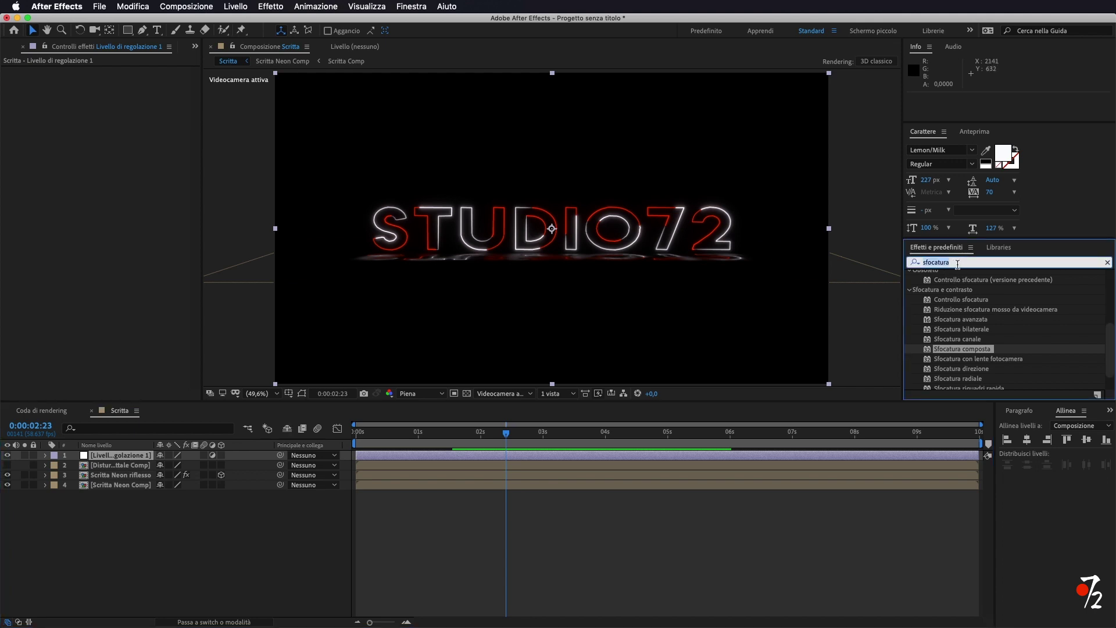
type("baglio")
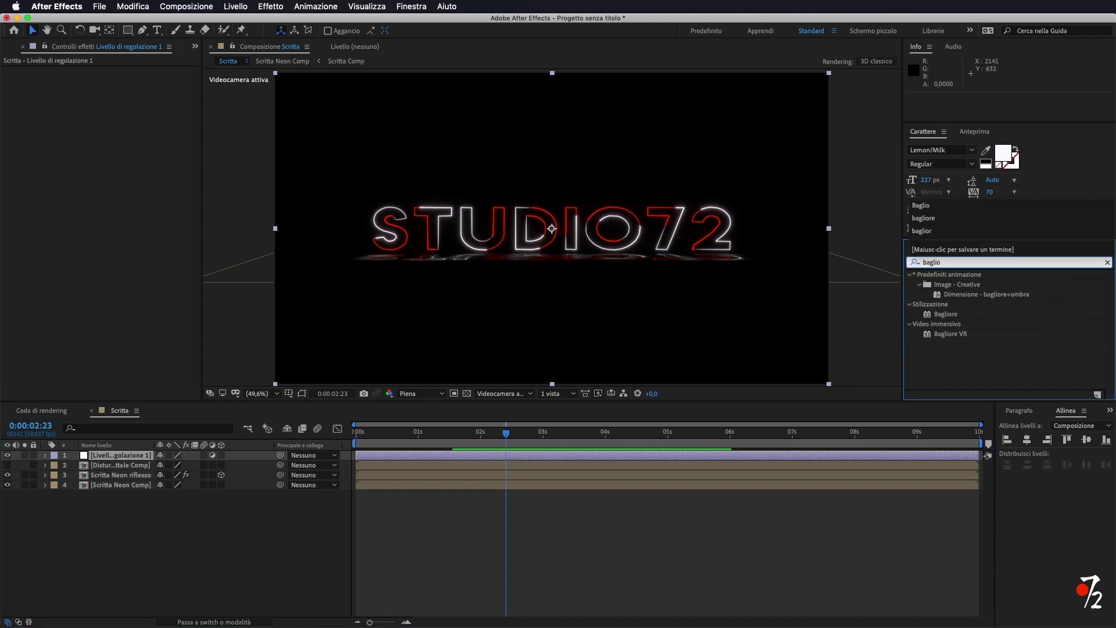
mouse_move(945, 314)
left_mouse_down()
mouse_move(650, 354)
mouse_move(65, 279)
left_mouse_up()
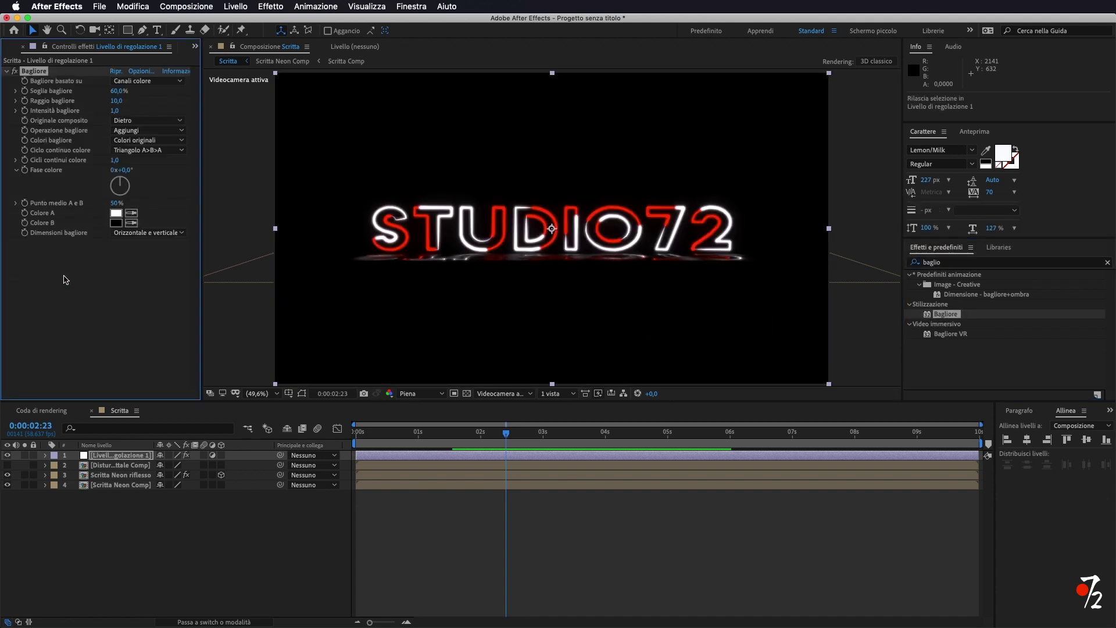
left_click(132, 92)
type("100")
key("Return")
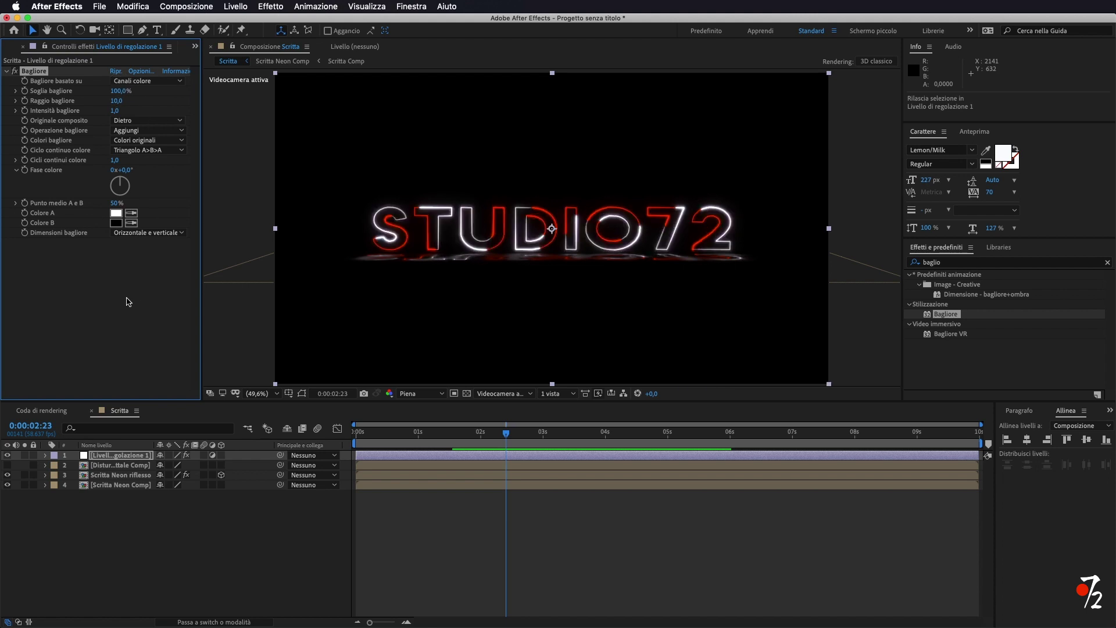
left_click(114, 485)
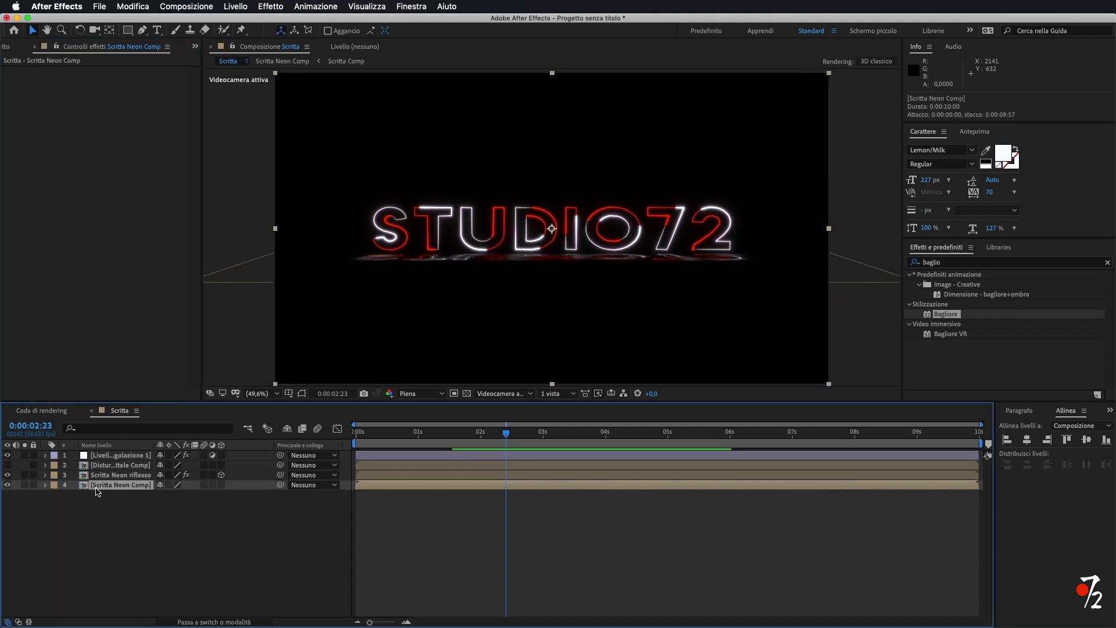
- Duplicate Scritta Neon Comp and give the copy Sfocatura riquadri rapida with radius 450
key("ctrl+d")
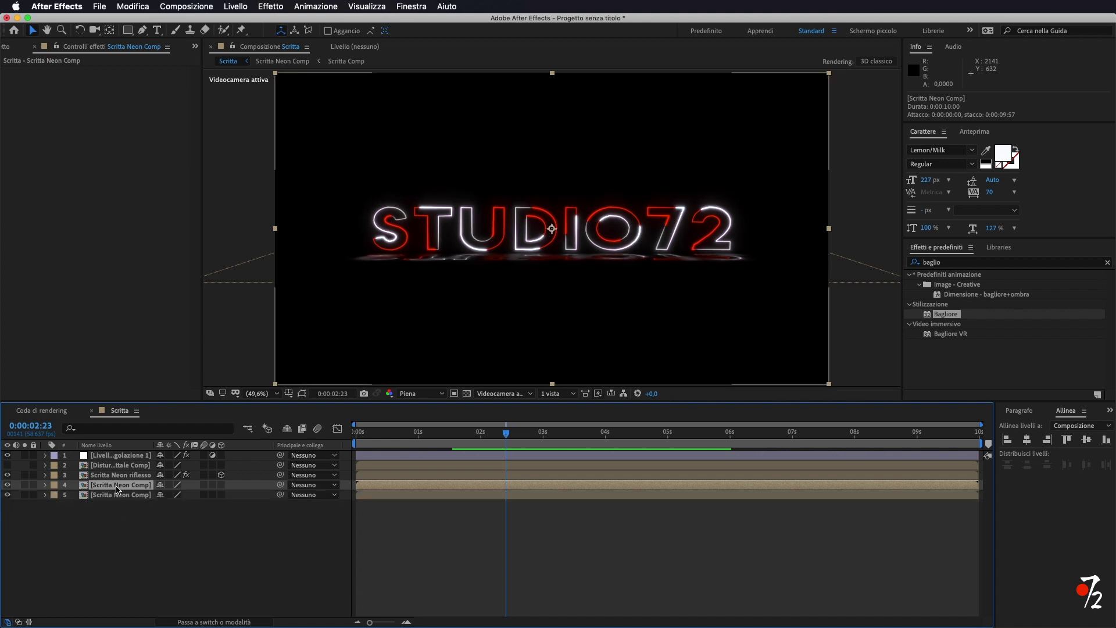
left_click(961, 263)
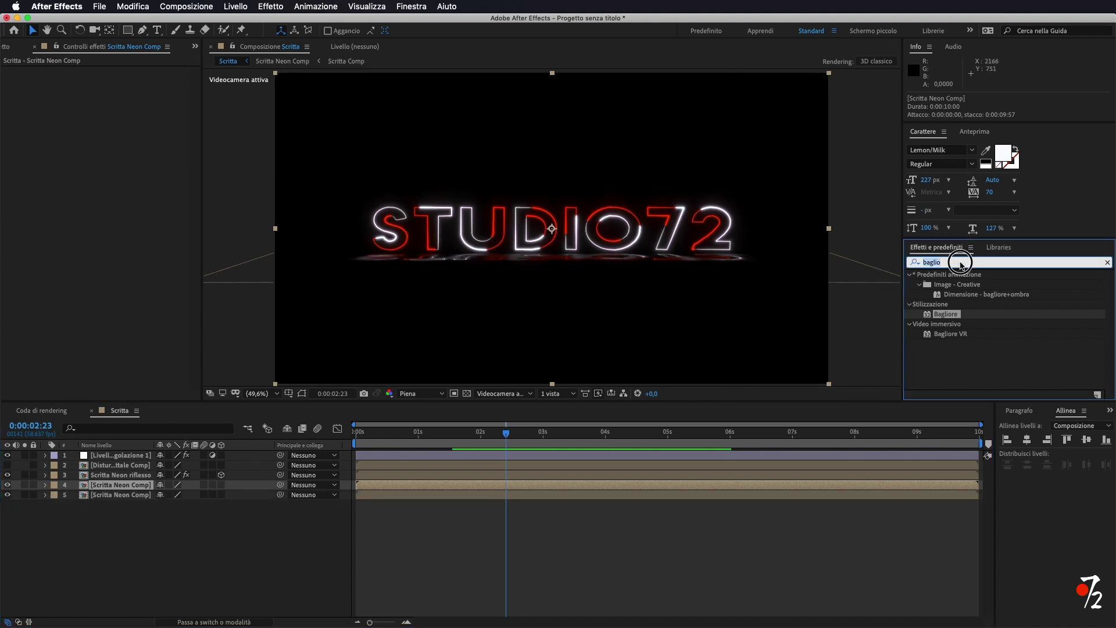
type("sfocatu")
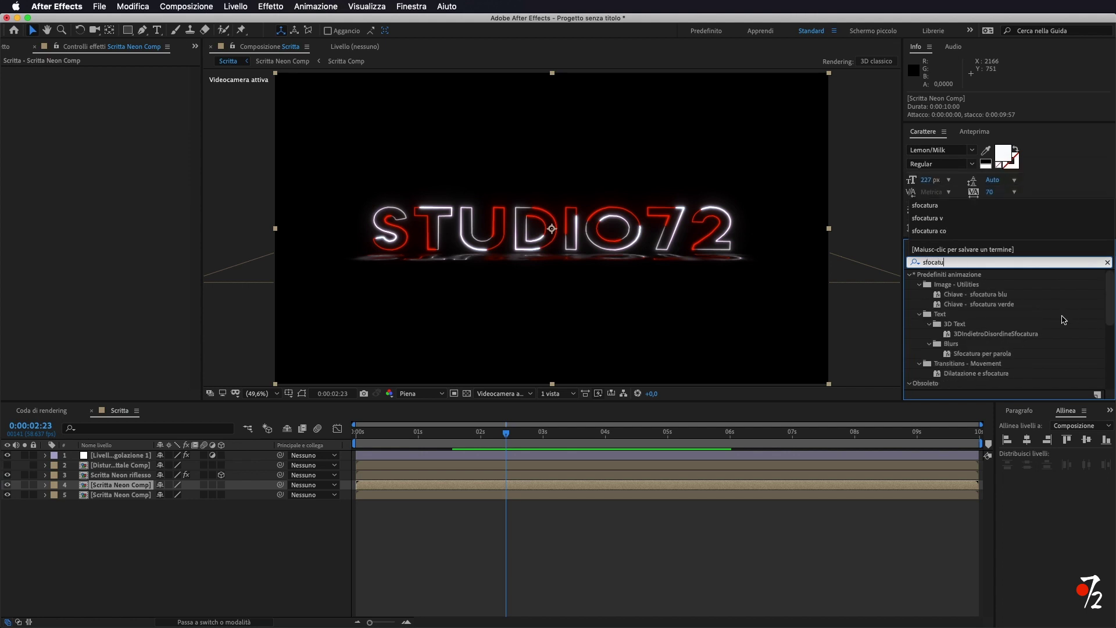
scroll(1068, 321, "down", 5)
scroll(1055, 322, "down", 5)
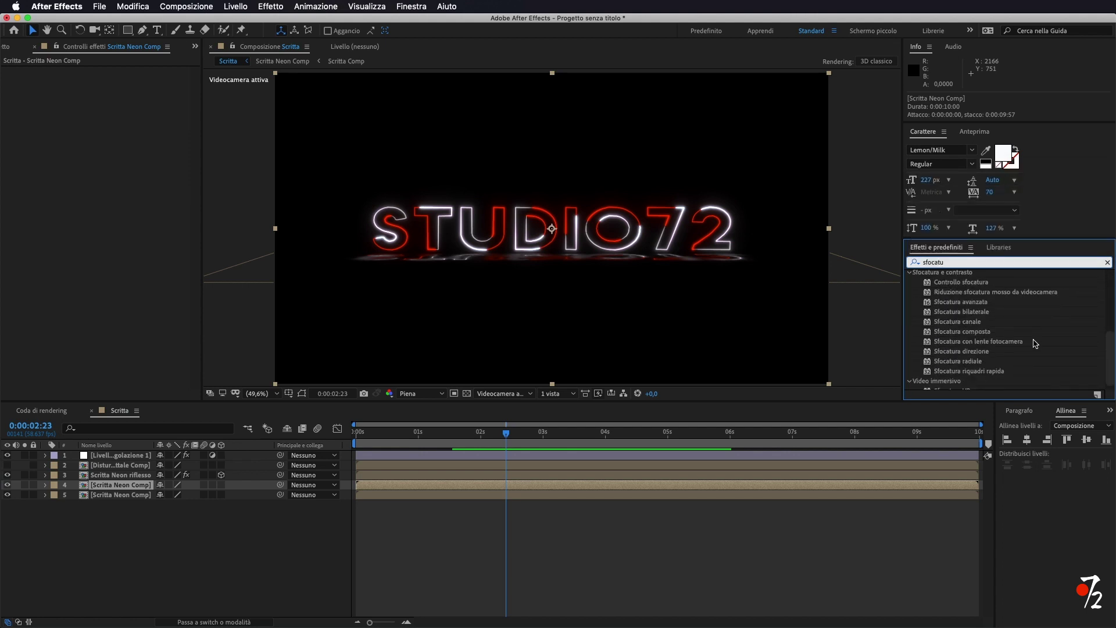
mouse_move(977, 371)
left_mouse_down()
mouse_move(757, 360)
mouse_move(93, 198)
left_mouse_up()
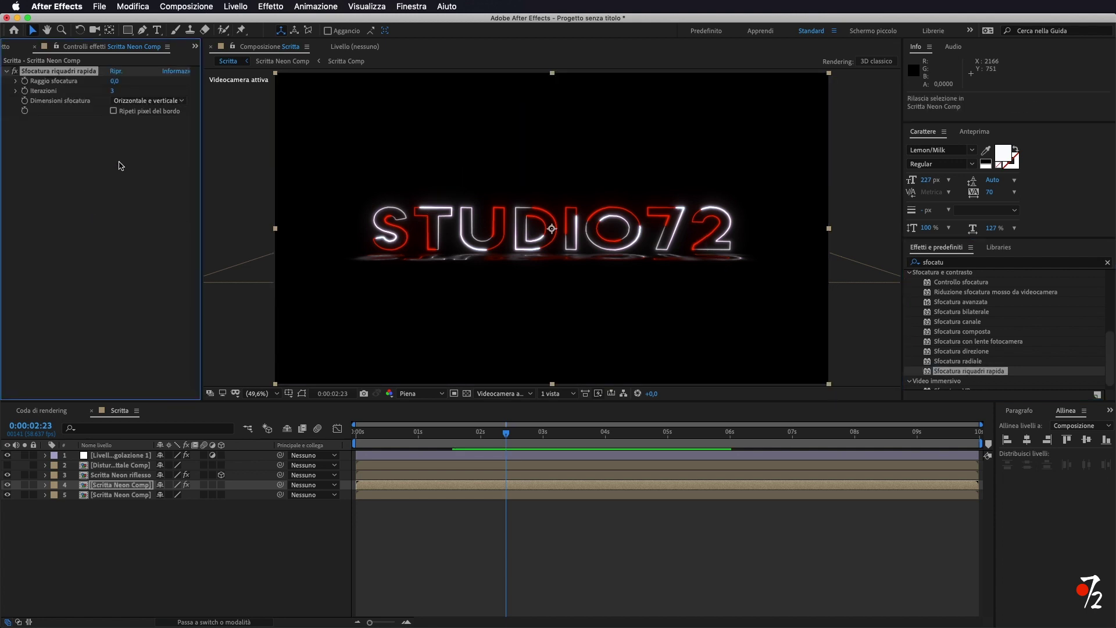
left_click_drag(114, 81, 354, 92)
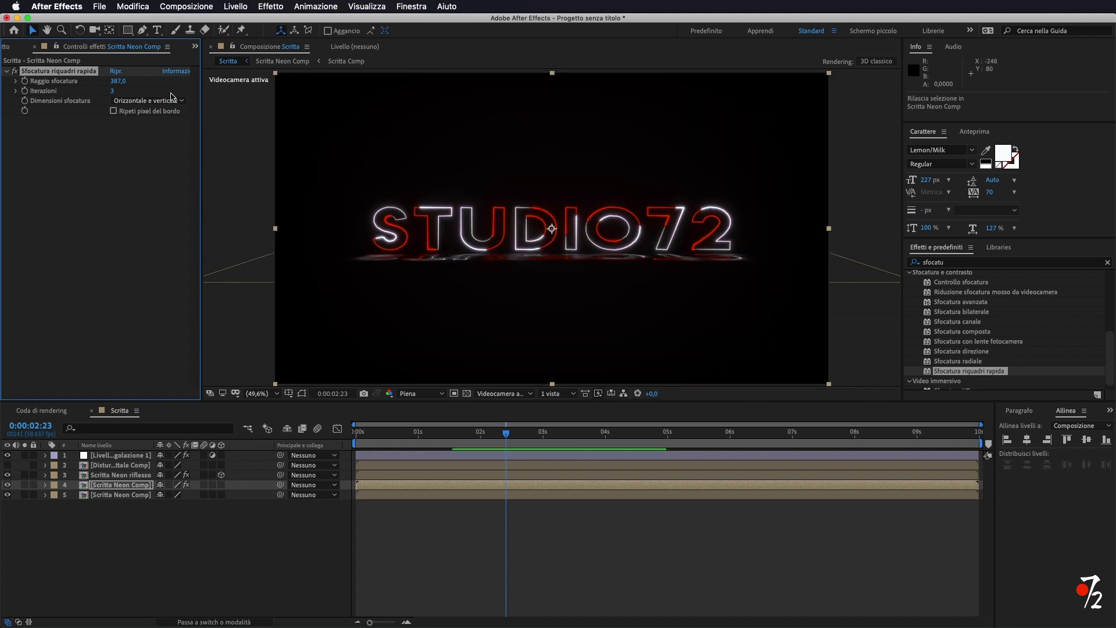
left_click_drag(124, 81, 157, 83)
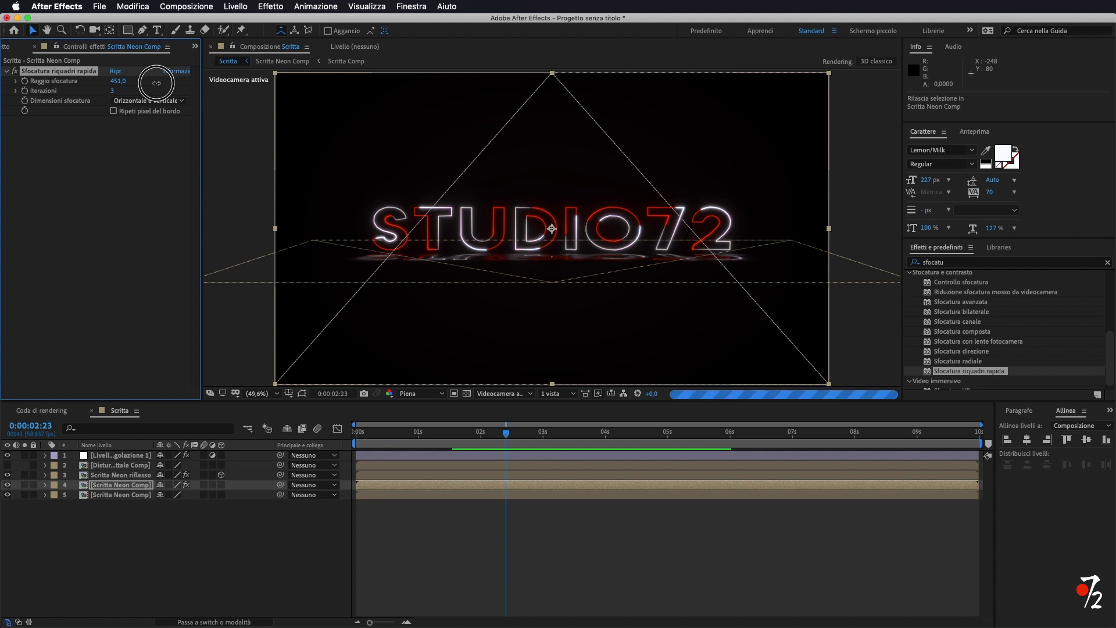
left_click_drag(156, 83, 155, 83)
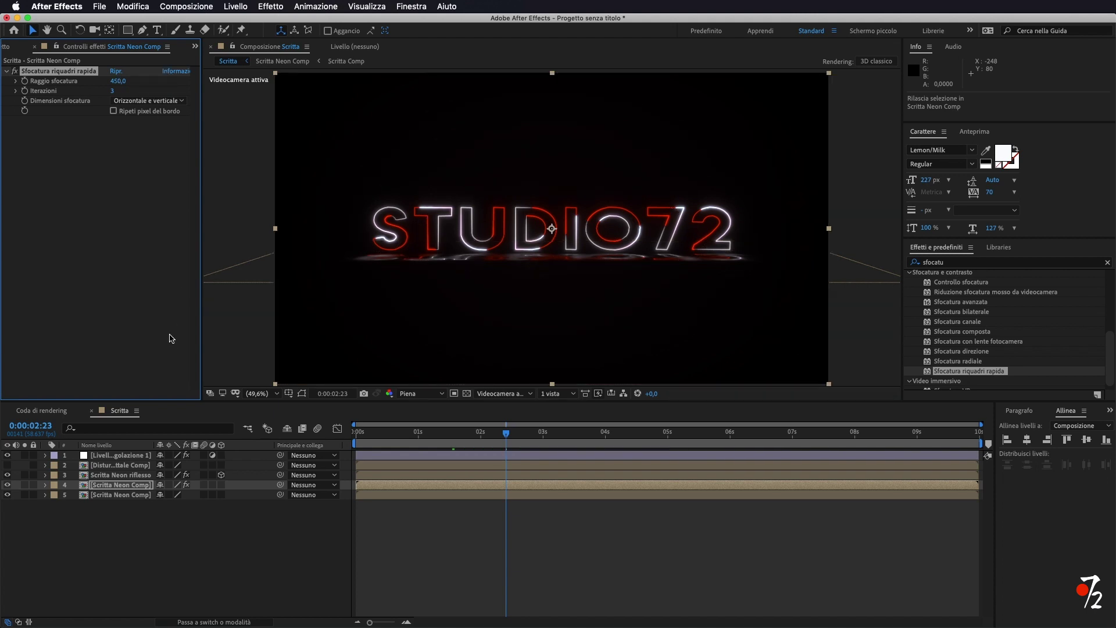
left_click(119, 485)
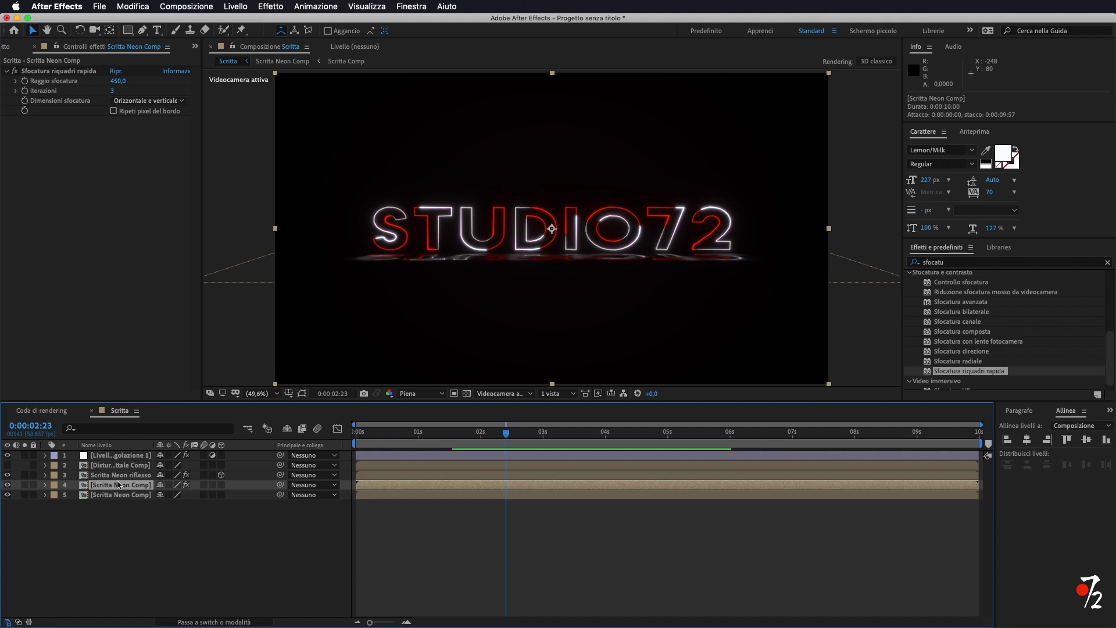
- Duplicate the blurred Scritta Neon Comp layer twice and set all three copies to Scolora blend mode
key("super+d")
key("super+d")
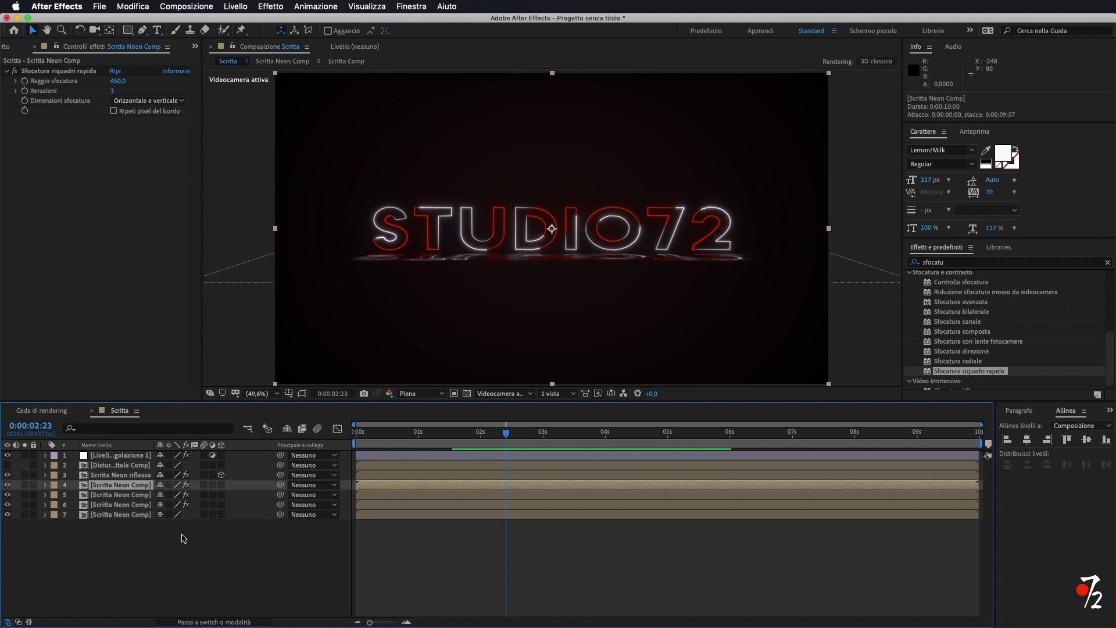
left_click(129, 504, "shift")
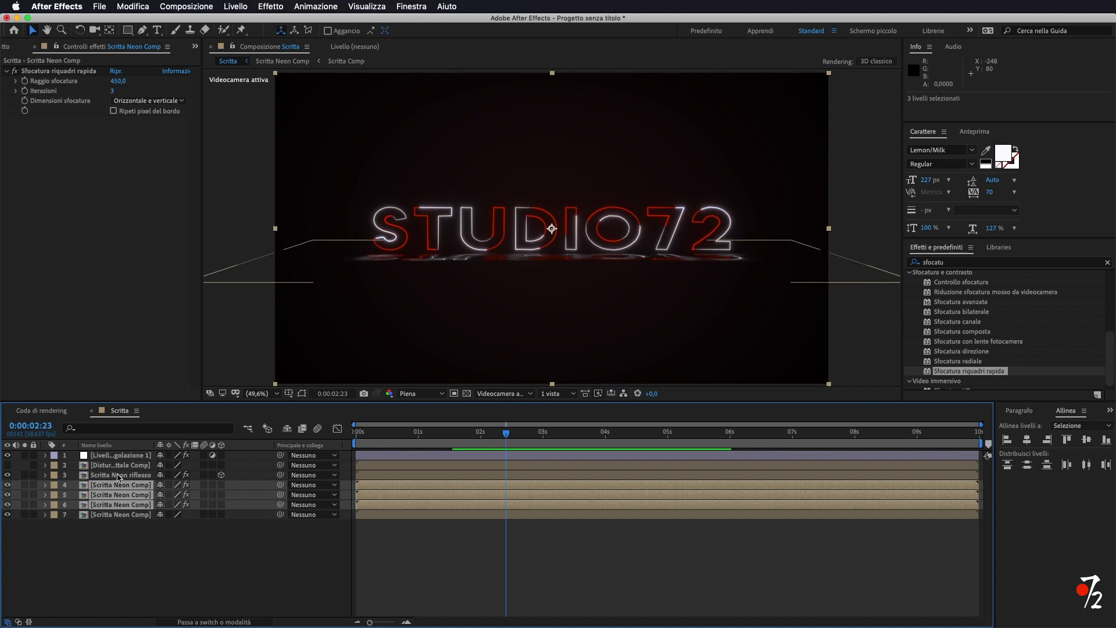
left_click(213, 623)
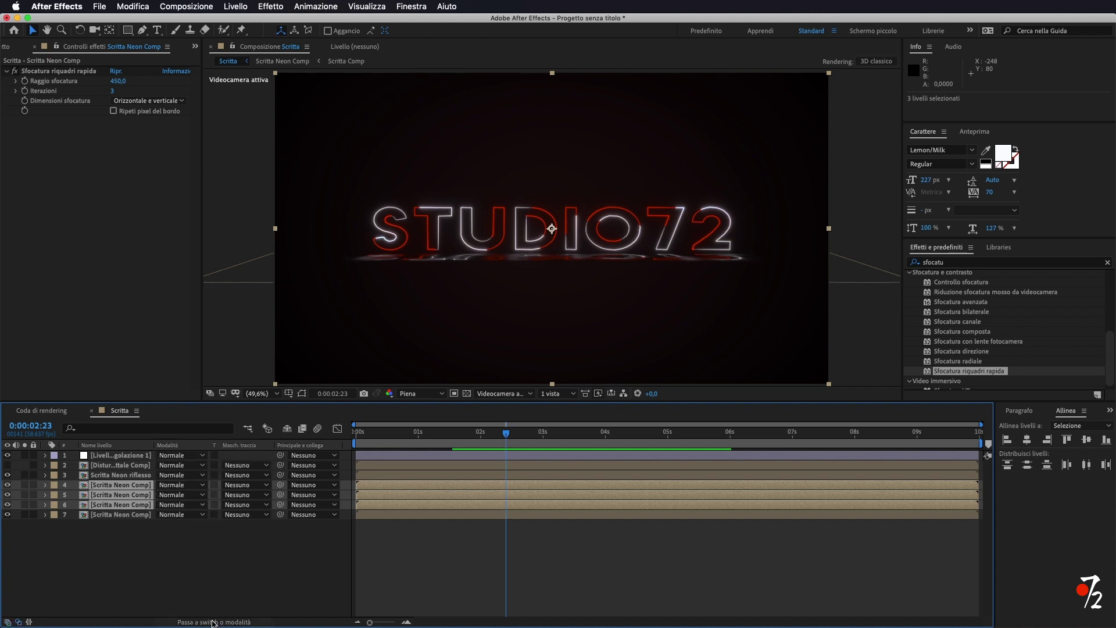
left_click(188, 486)
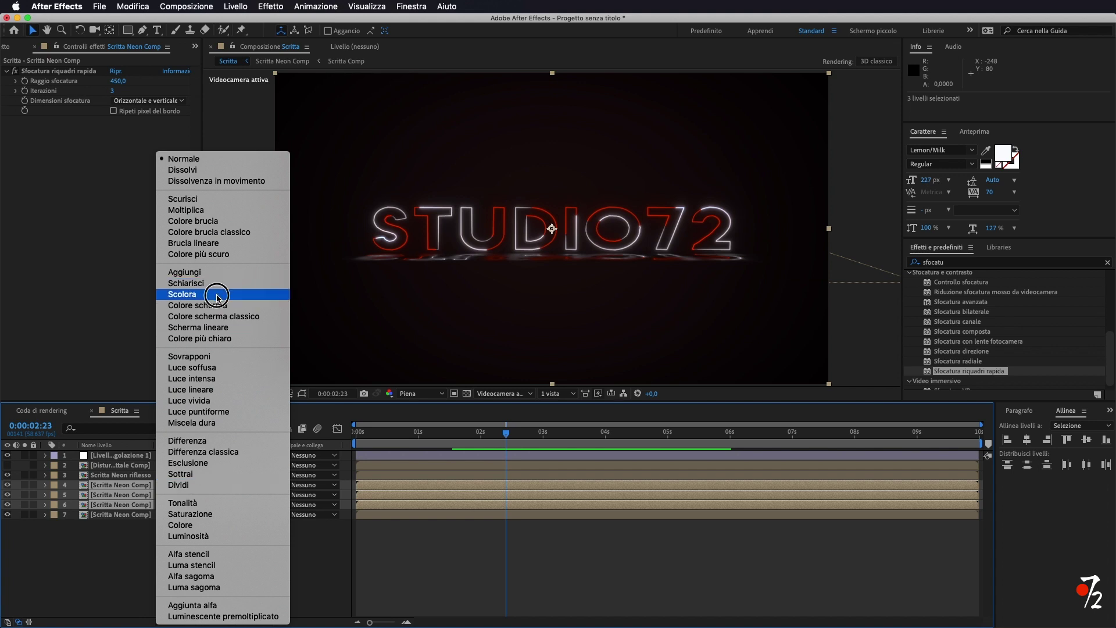
left_click(216, 294)
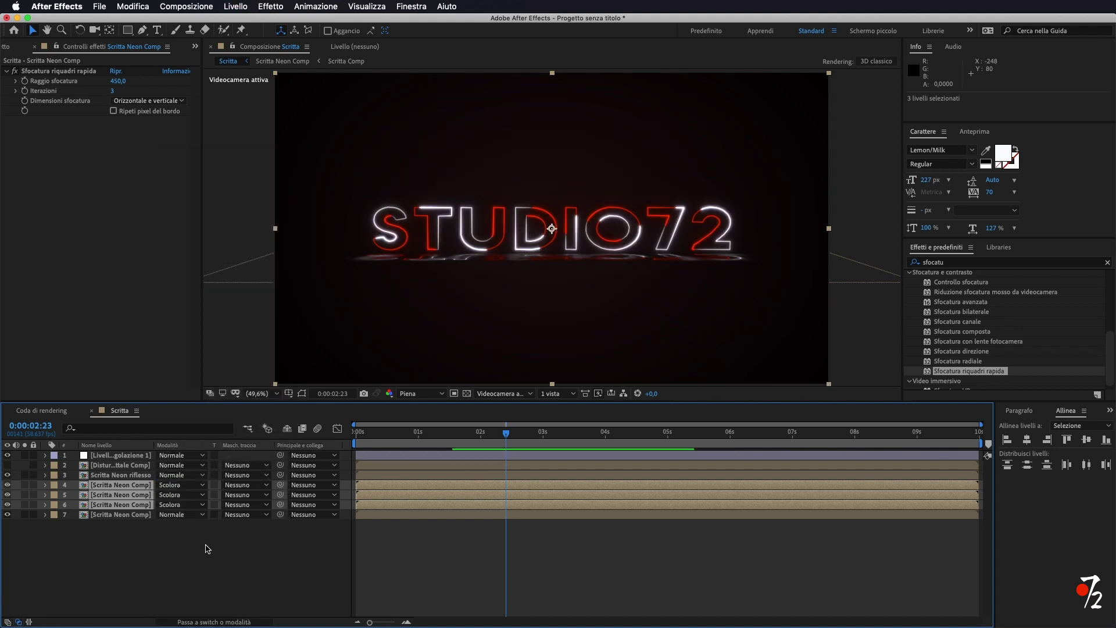
left_click(129, 542)
right_click(129, 543)
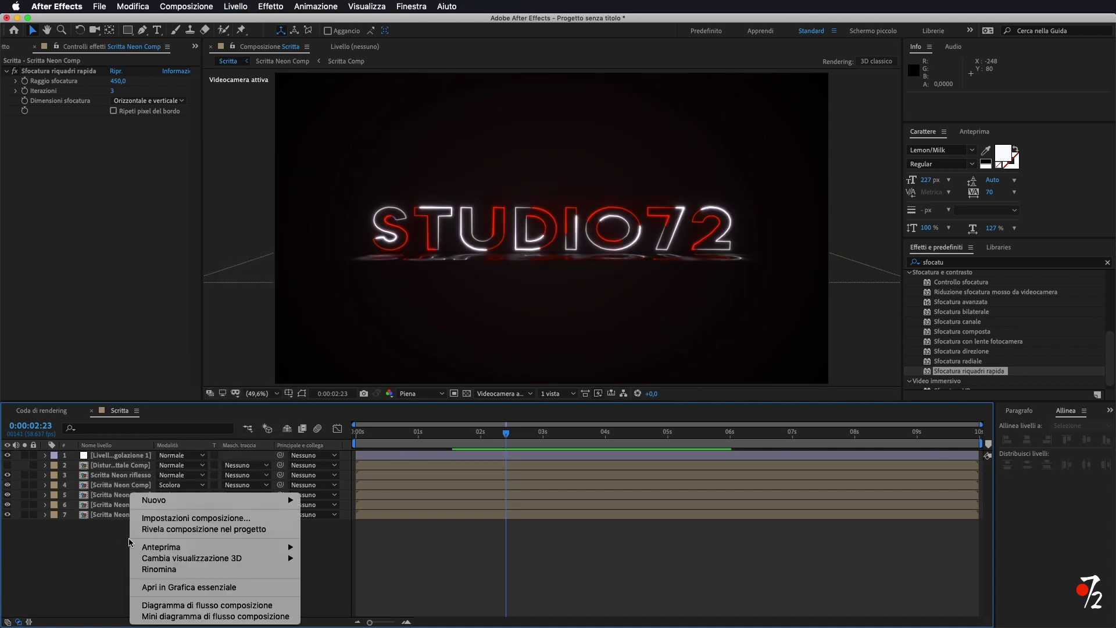
mouse_move(154, 500)
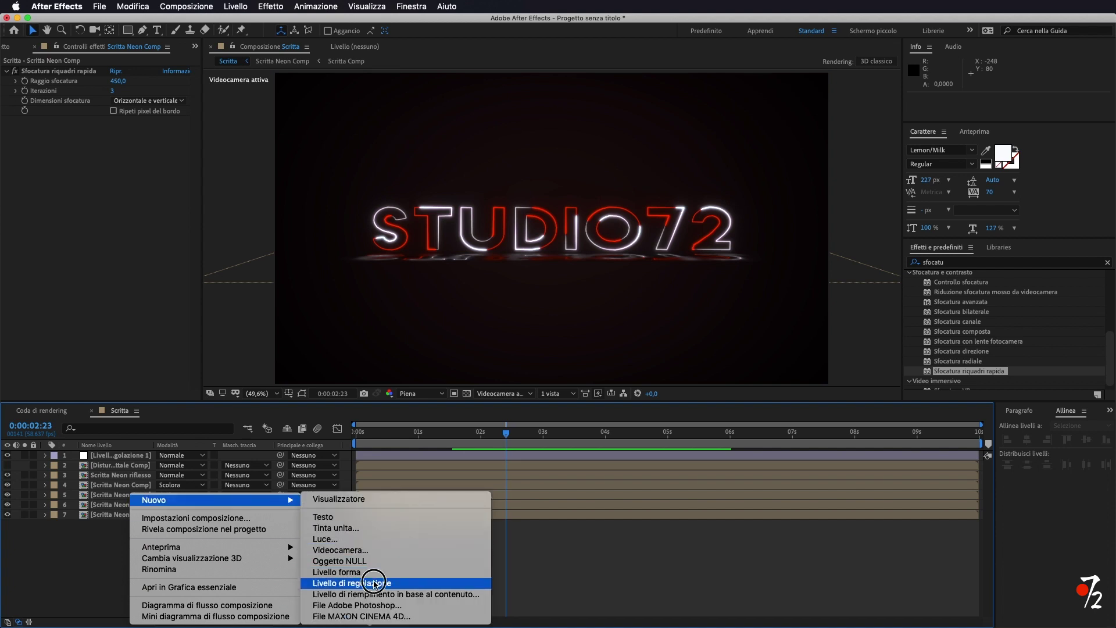
- Add a second adjustment layer and rename the glow adjustment layer Bagliore
left_click(375, 582)
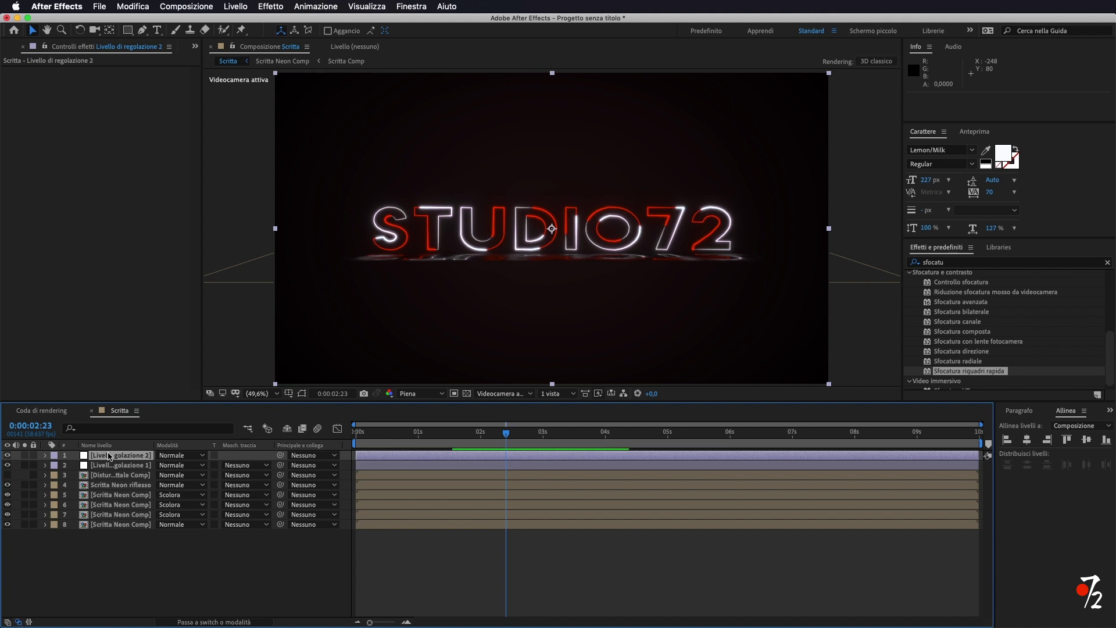
right_click(109, 456)
left_click(108, 456)
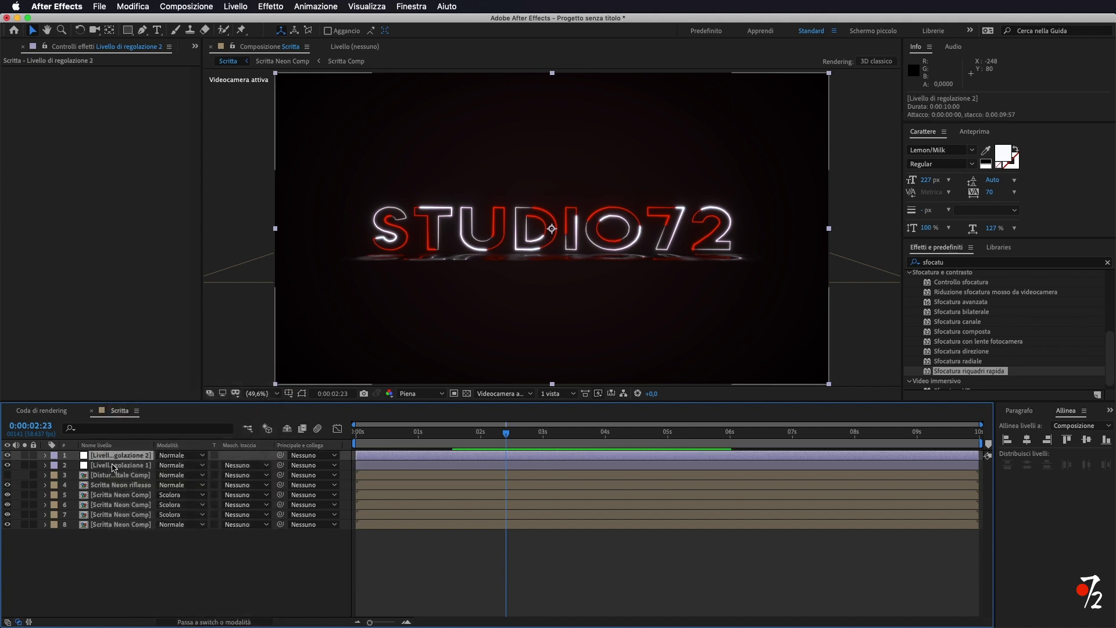
left_click(113, 466)
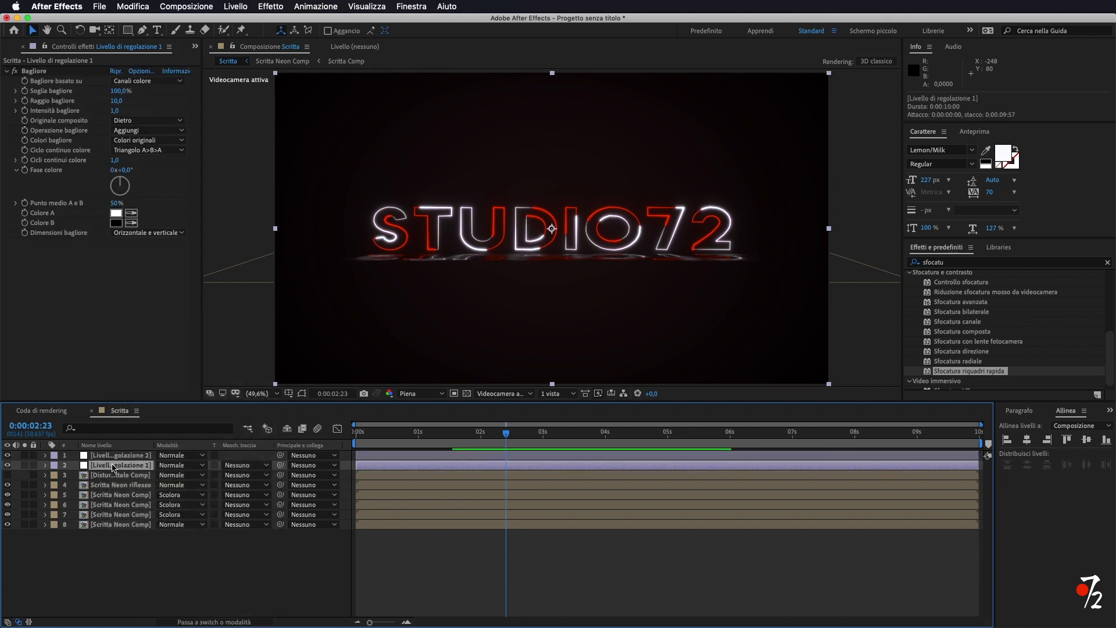
key("Return")
type("Bagliore")
left_click(117, 548)
- Rename the new top adjustment layer Curve
left_click(113, 456)
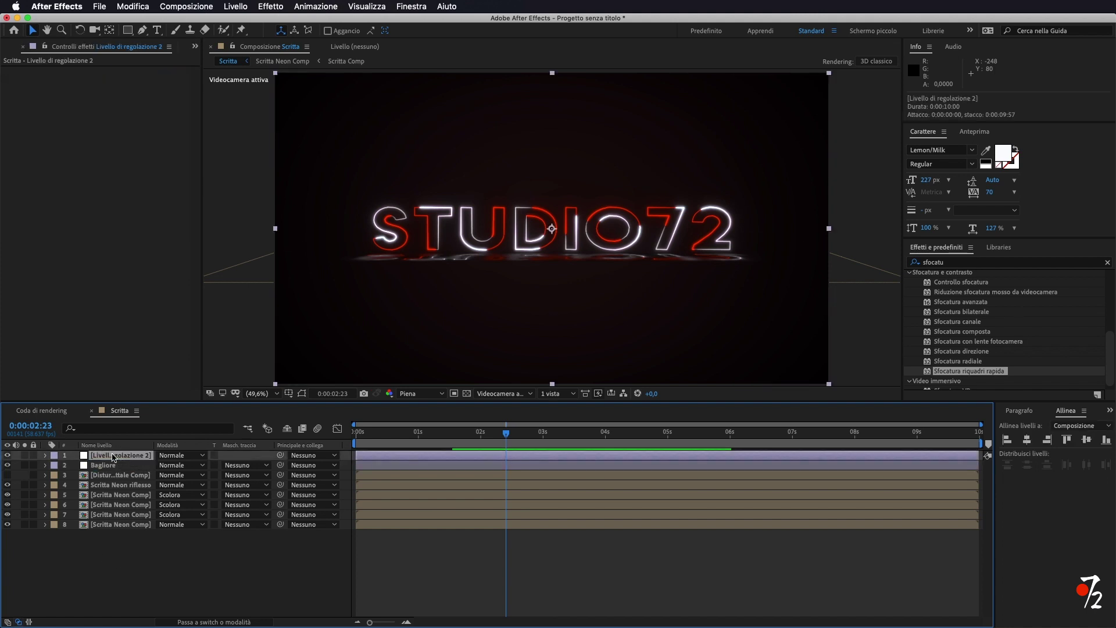
key("Return")
type("Curve")
left_click(95, 564)
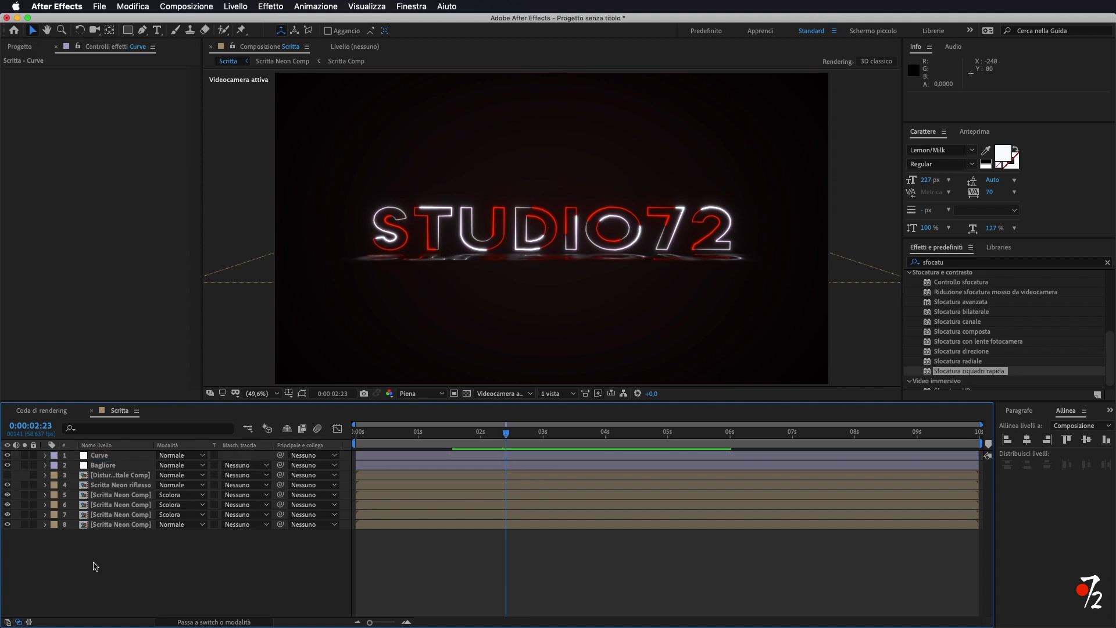
left_click(126, 453)
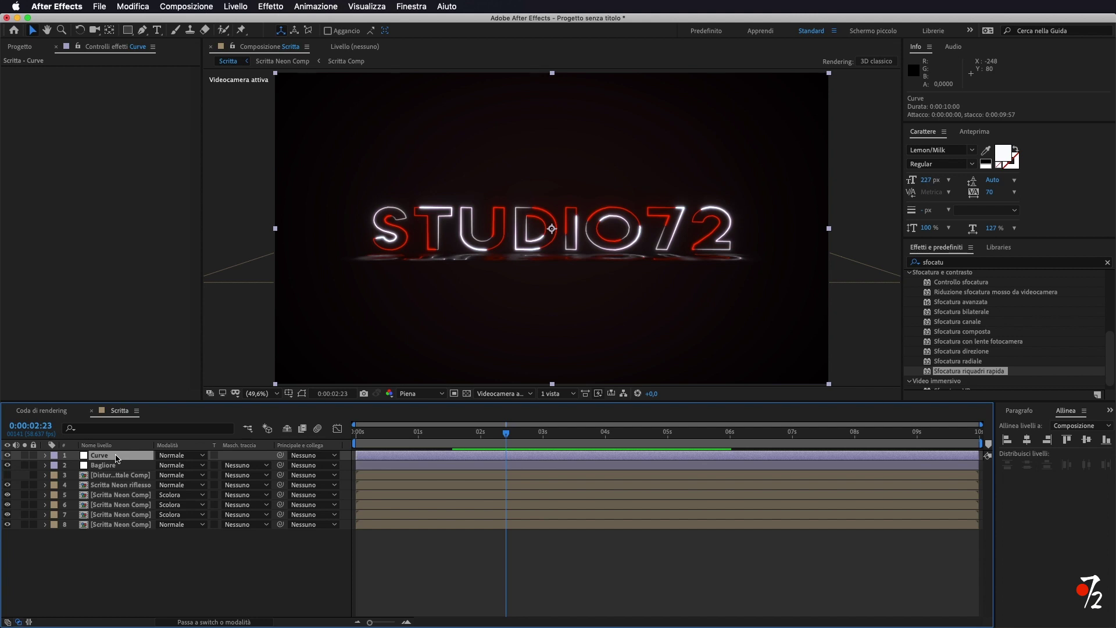
- Apply a Curve effect to the Curve layer, pulling the low RGB point down into an S-curve
left_click(951, 261)
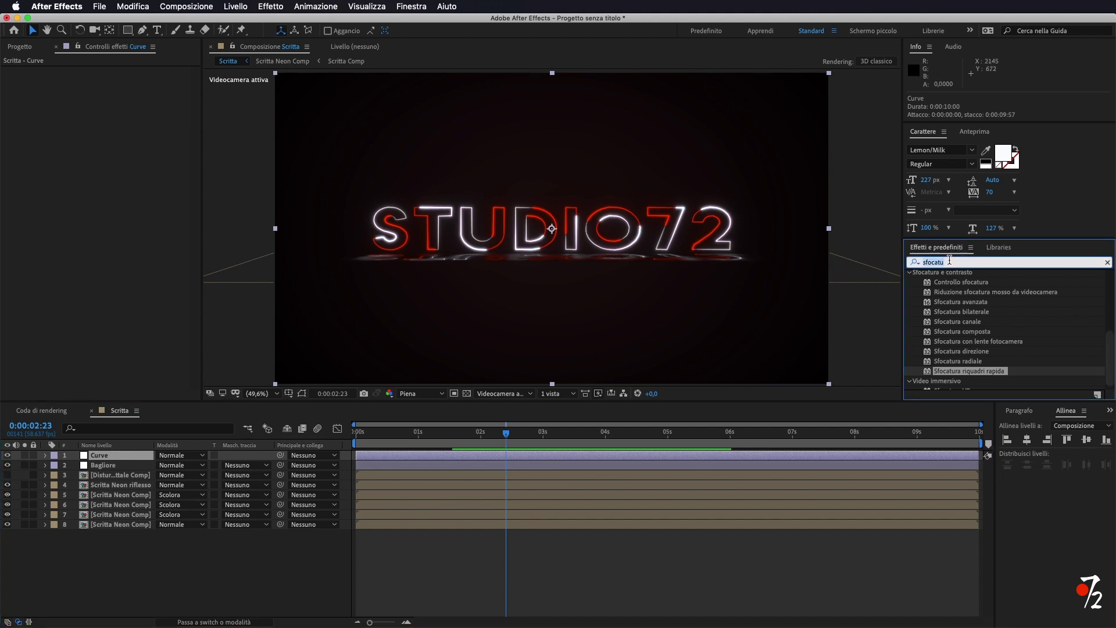
type("curve")
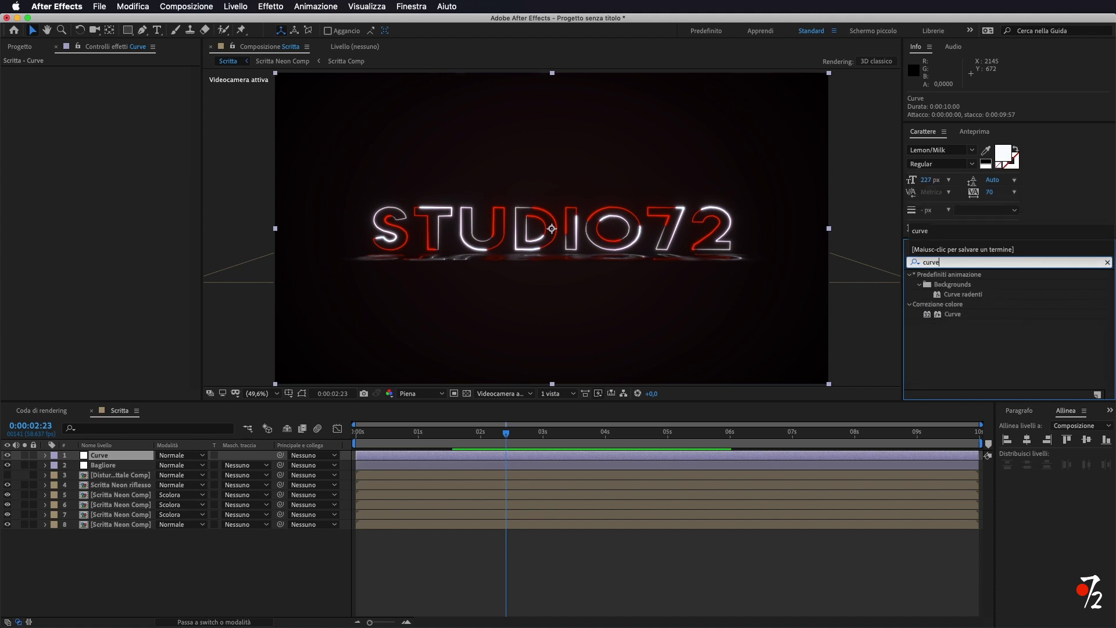
double_click(954, 314)
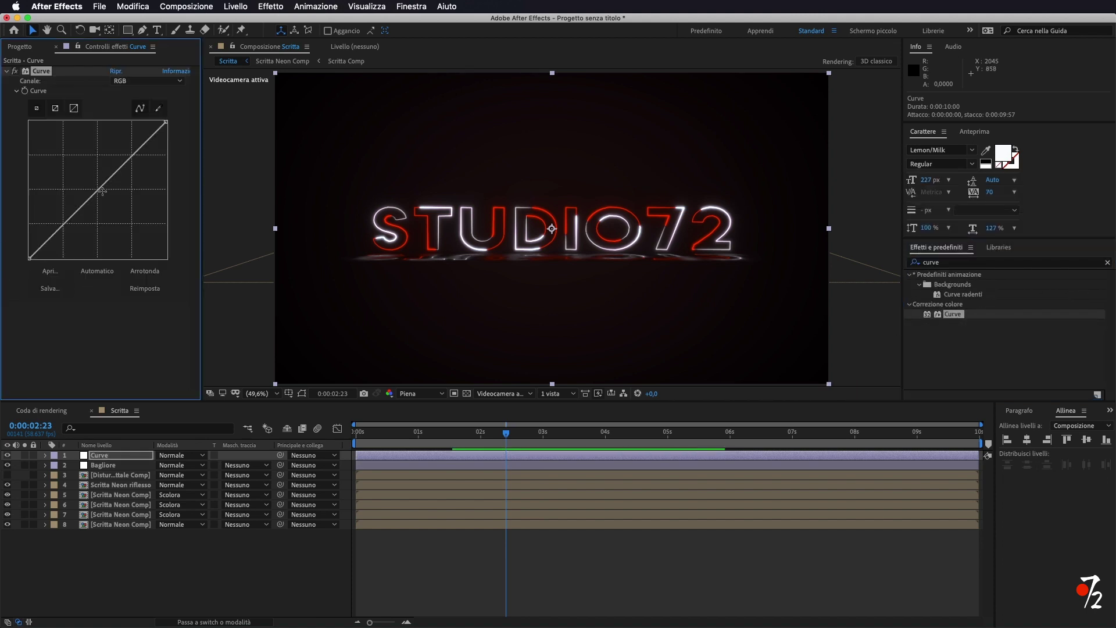
left_click_drag(98, 189, 93, 186)
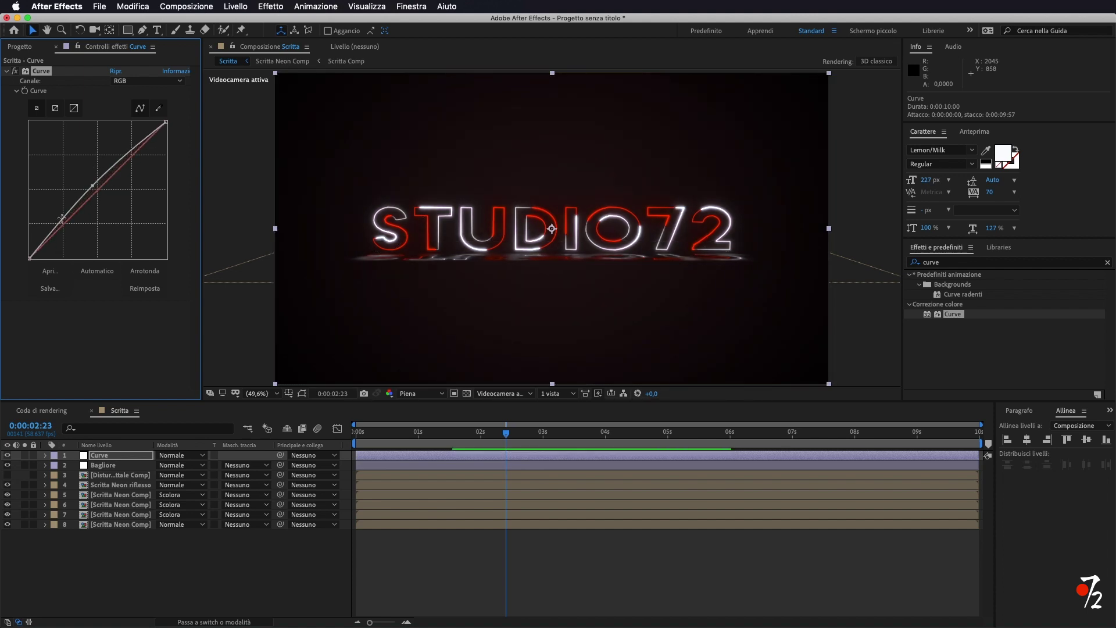
left_click_drag(62, 217, 71, 228)
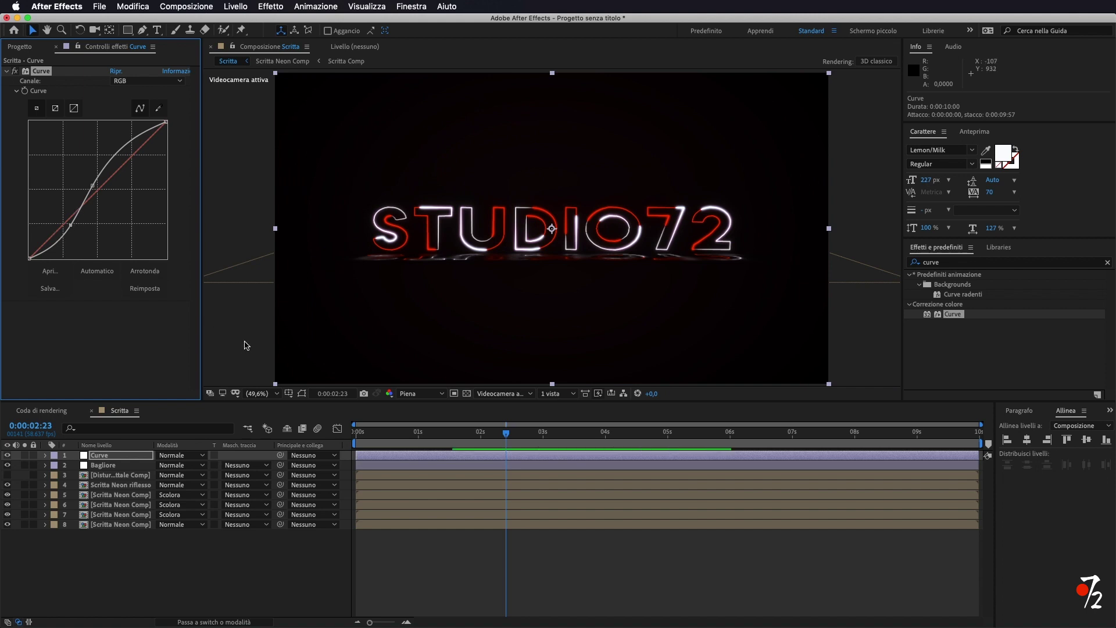
left_click(193, 575)
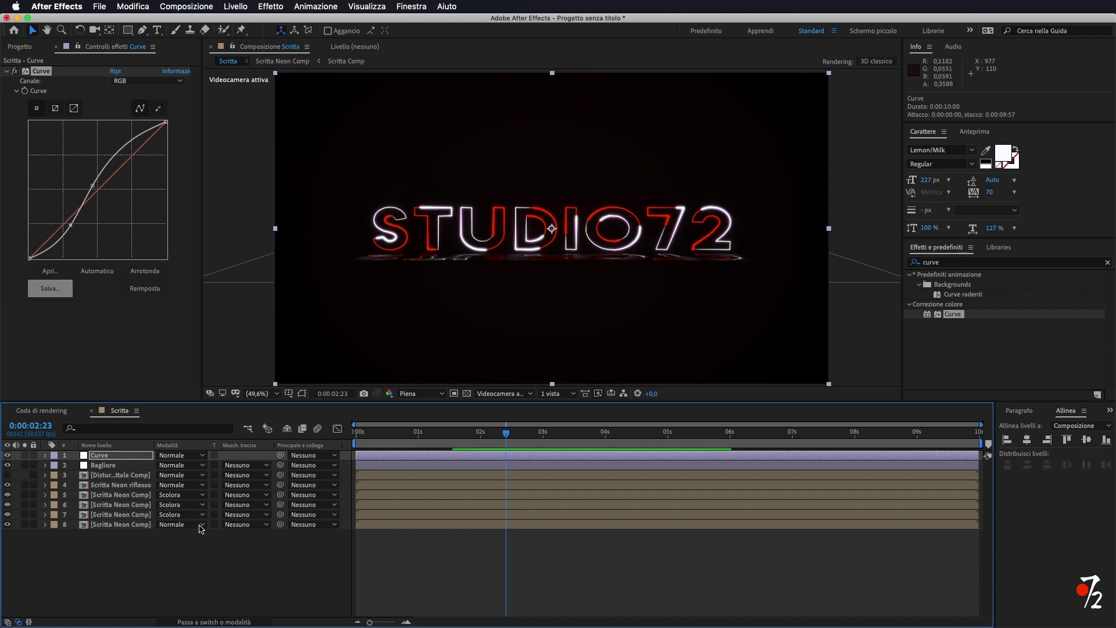
left_click(21, 47)
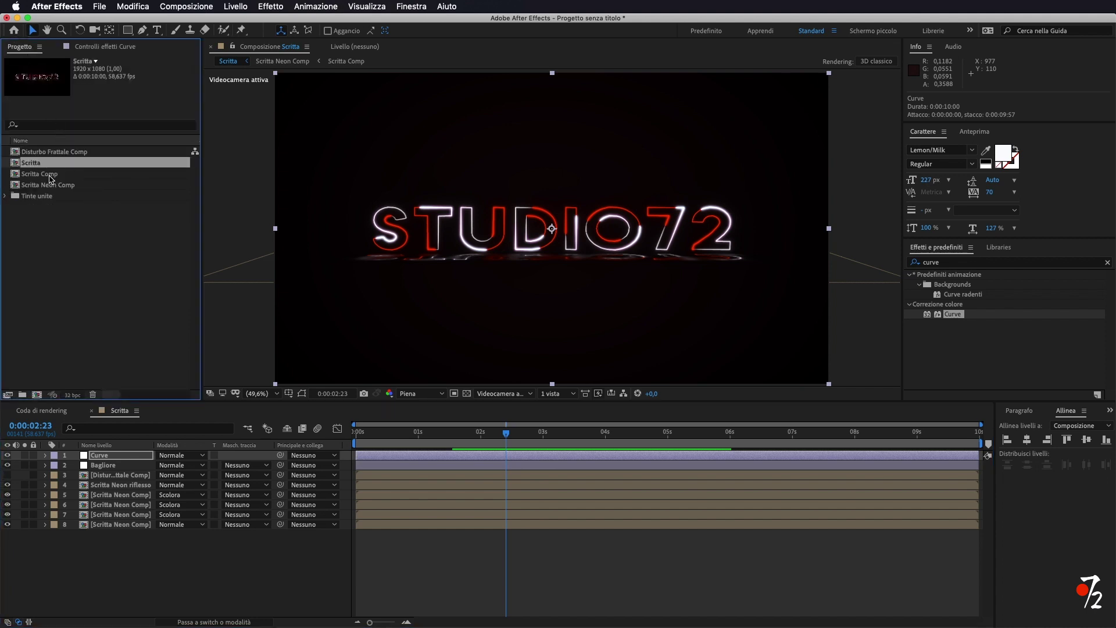
- Open Scritta Neon Comp and reveal the Scritta Comp White layer's Opacity
double_click(52, 185)
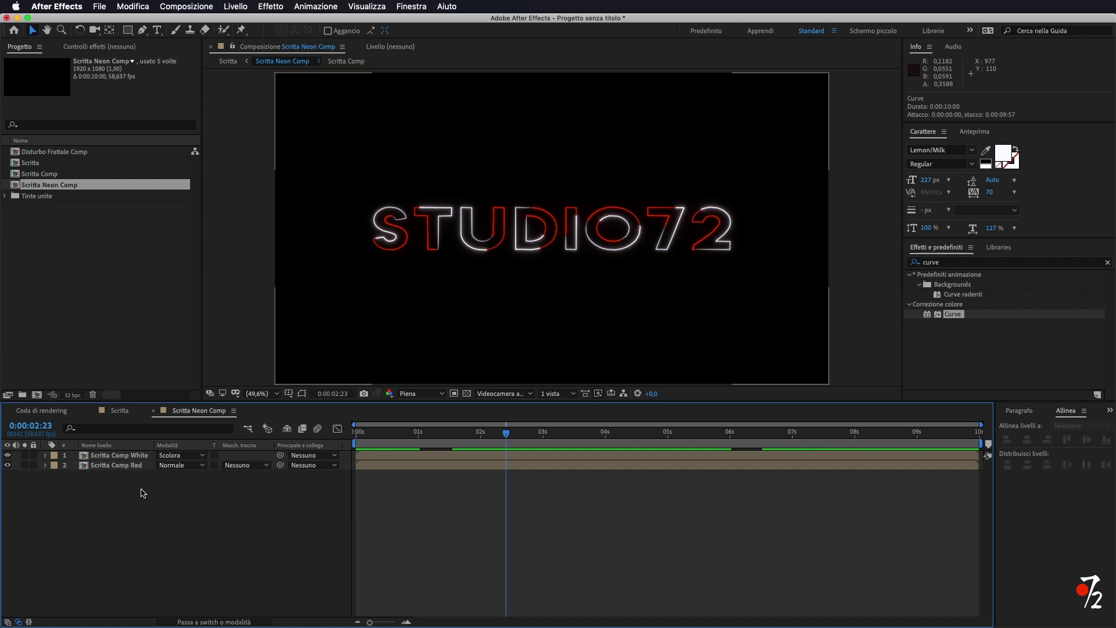
left_click_drag(72, 183, 95, 458)
left_click(107, 456)
left_click(111, 466)
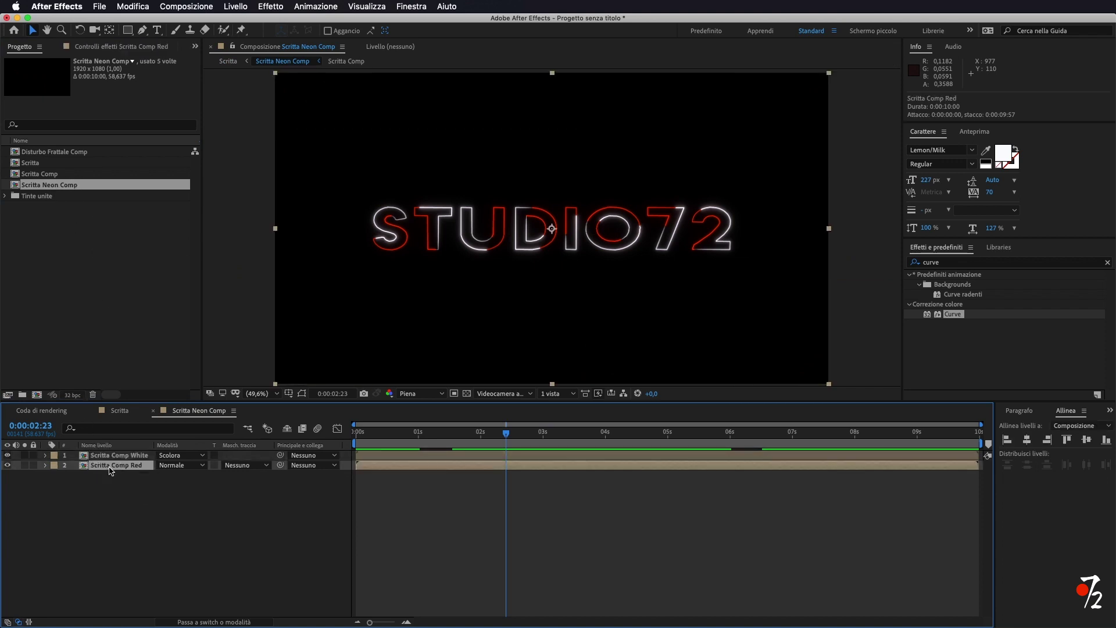
left_click(114, 458)
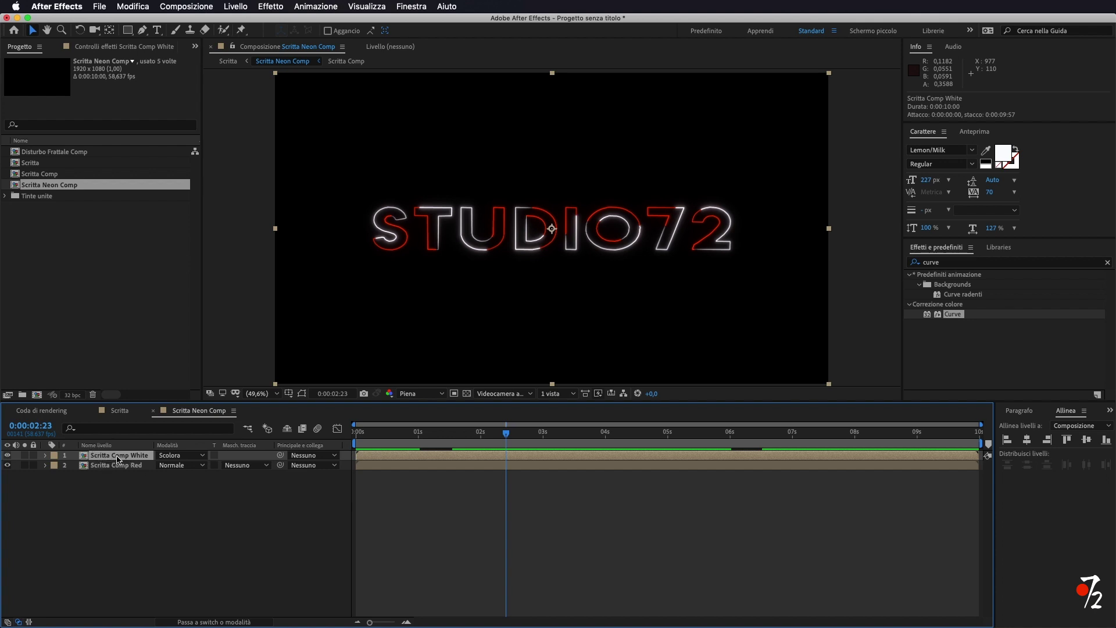
key("t")
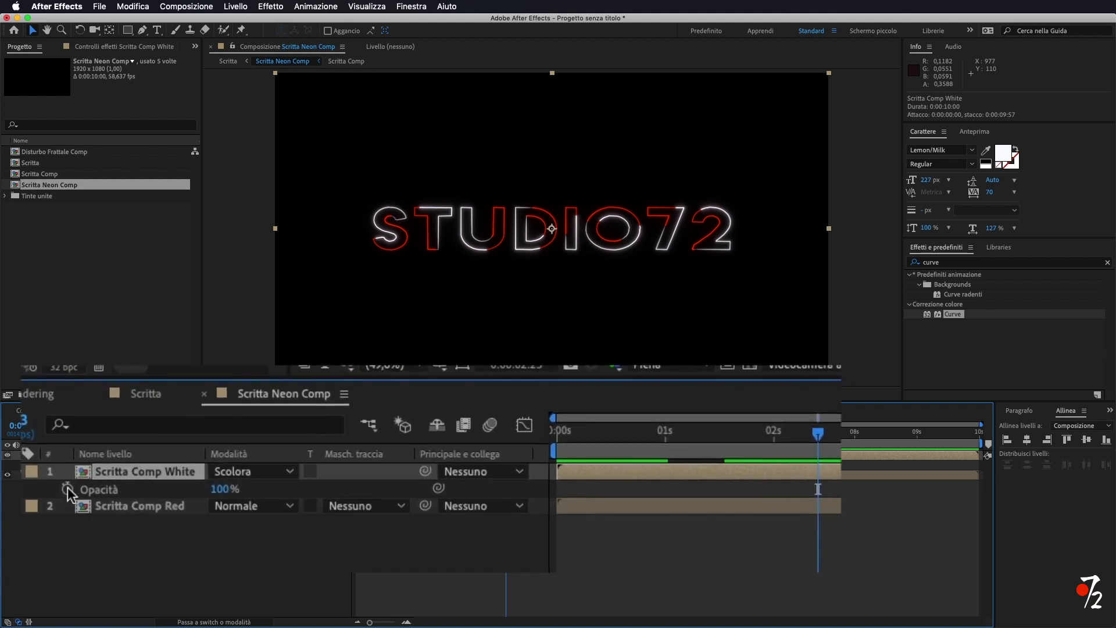
- Give the white layer's Opacity the expression wiggle(50,25)
left_click(67, 487, "alt")
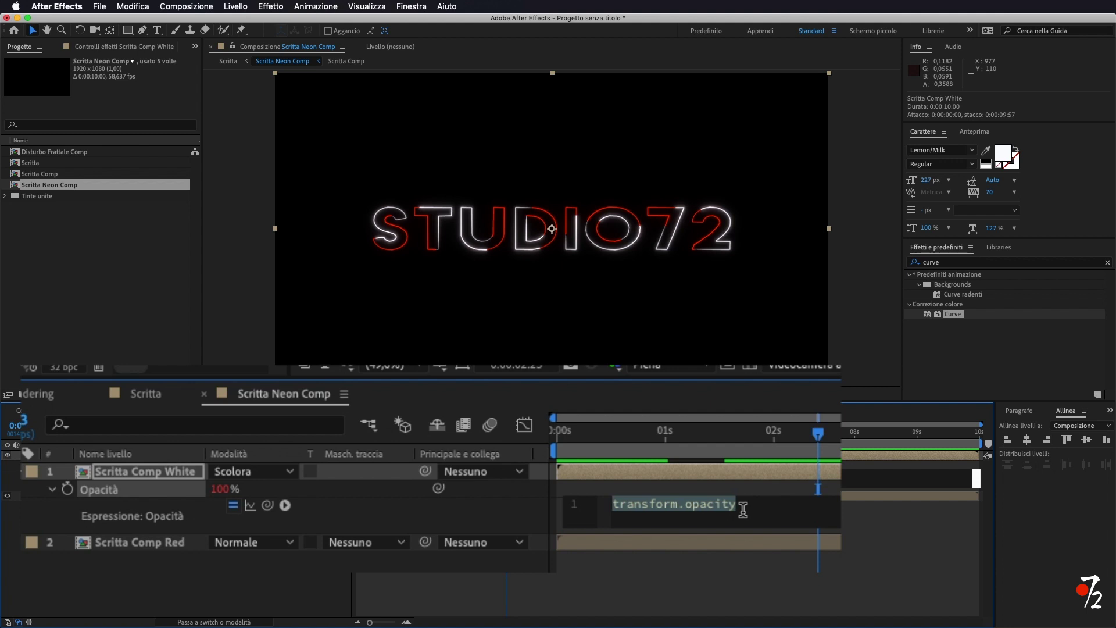
type("wigg")
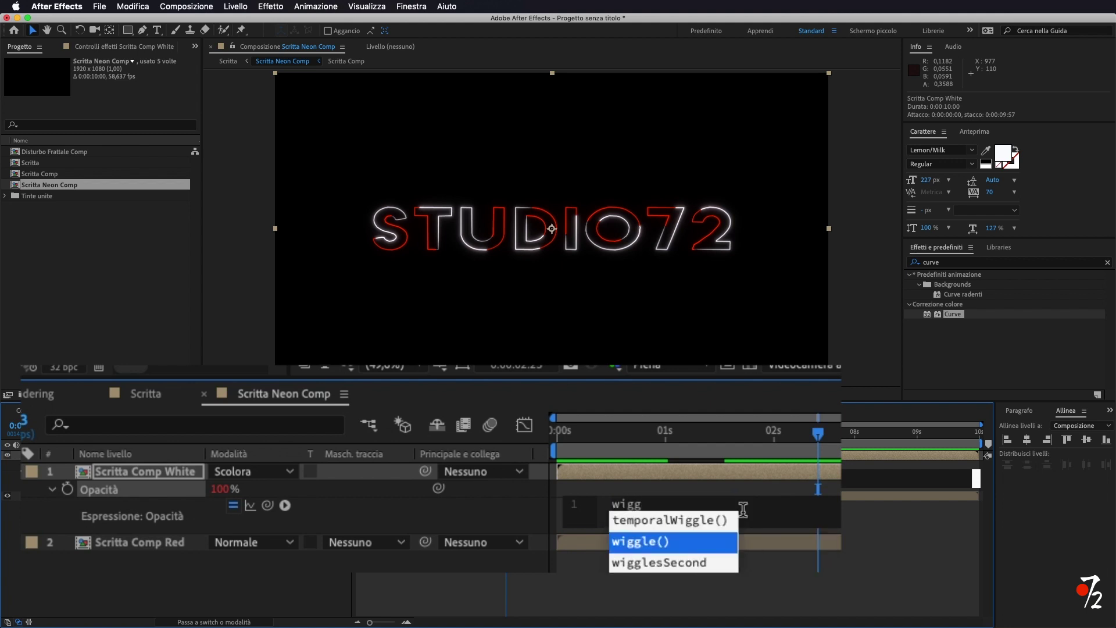
left_click(664, 545)
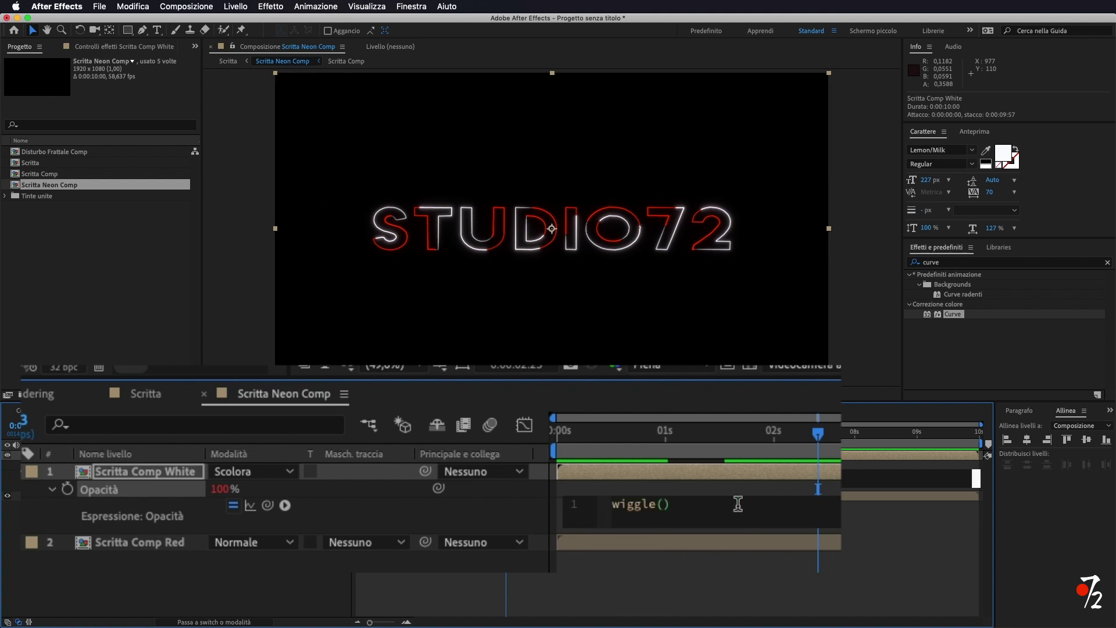
type("50,")
type("2")
type("5")
left_click(456, 541)
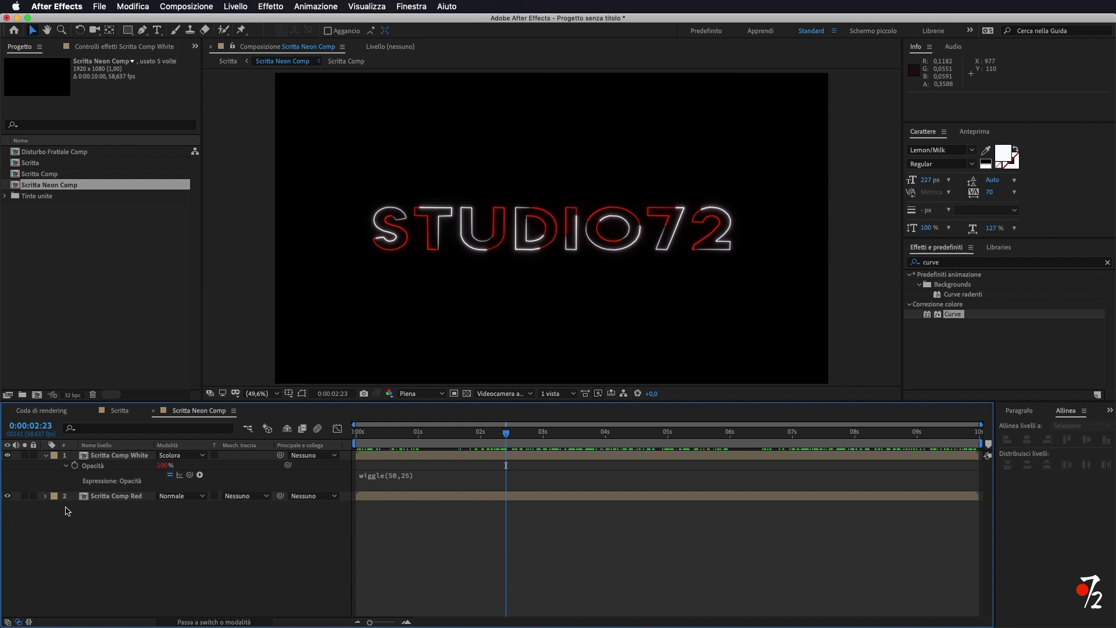
- Add the expression wiggle(75,20) to Scritta Comp Red's Opacity, then return to Scritta
left_click(101, 497)
key("t")
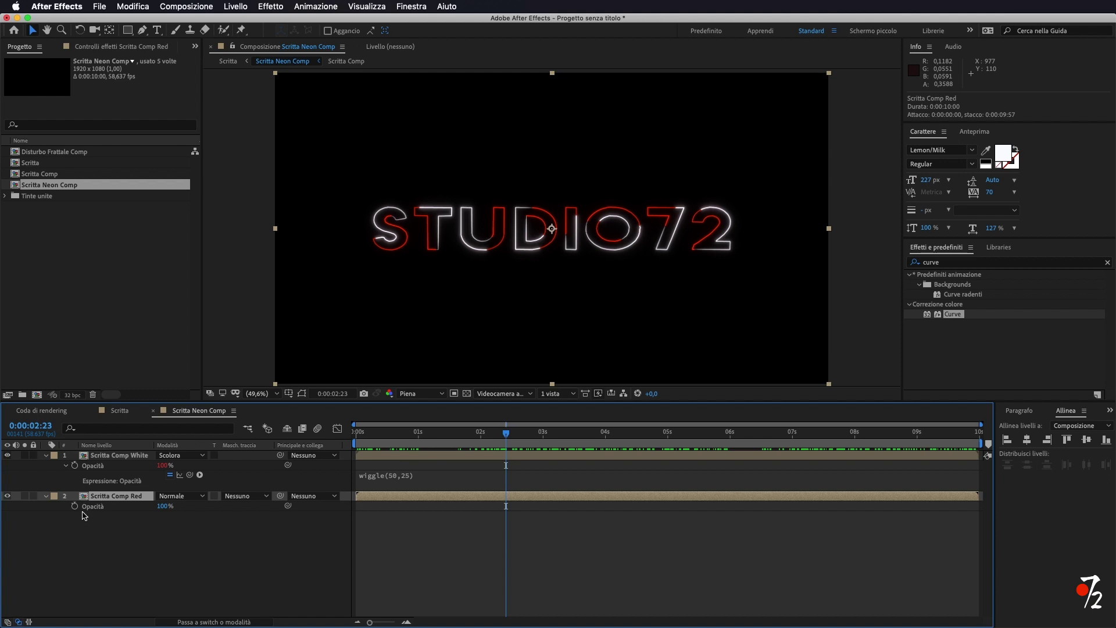
left_click(75, 506, "alt")
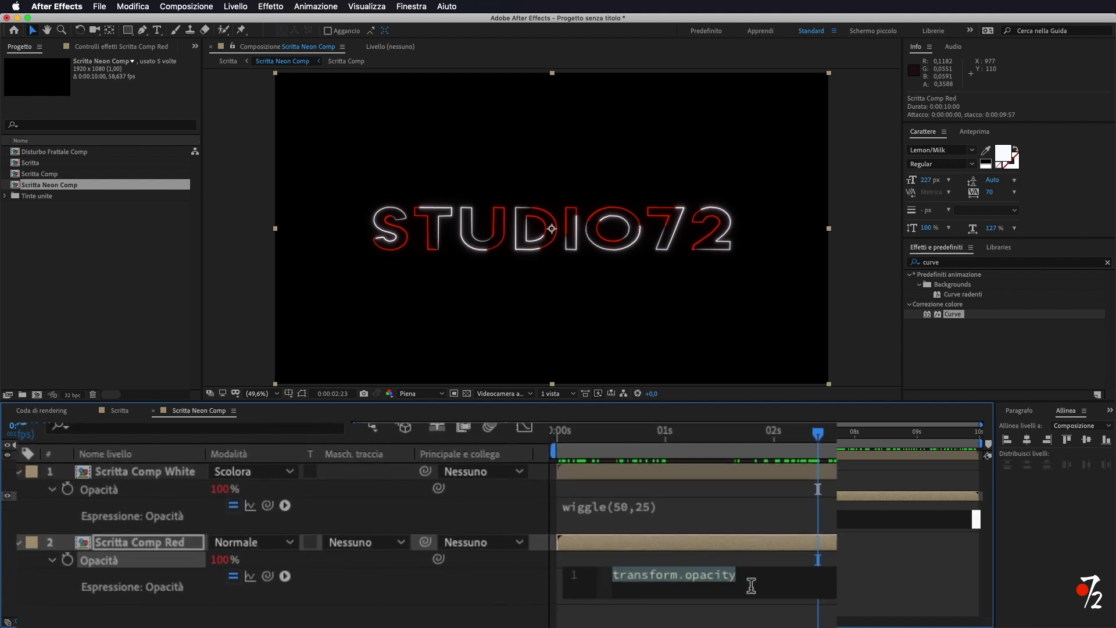
type("wigg")
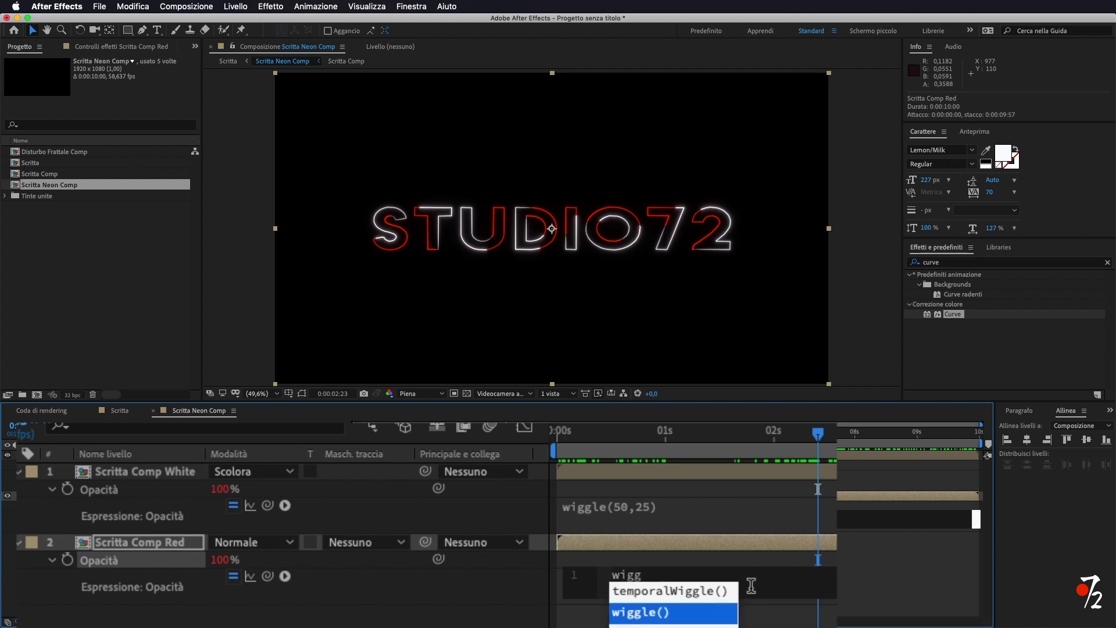
left_click(688, 615)
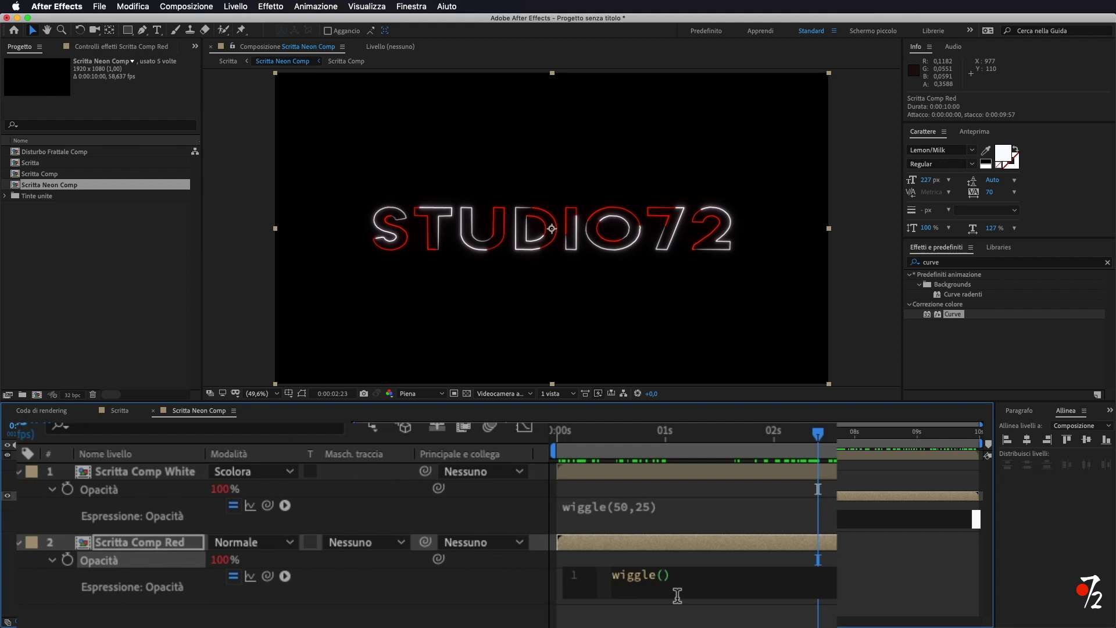
type("75,")
type("20")
left_click(422, 580)
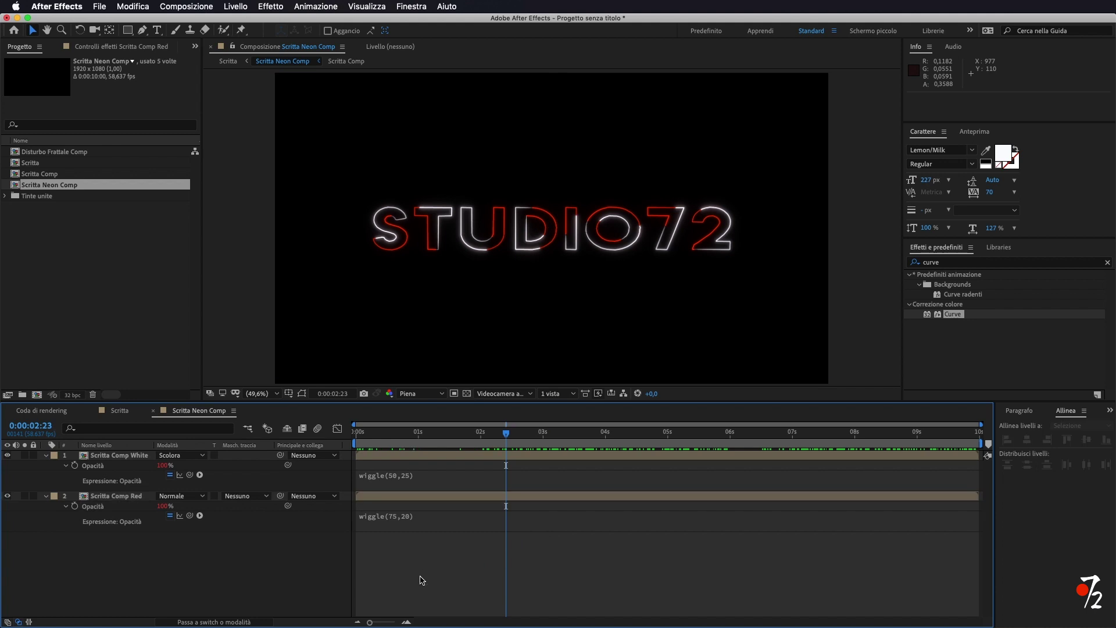
left_click(118, 410)
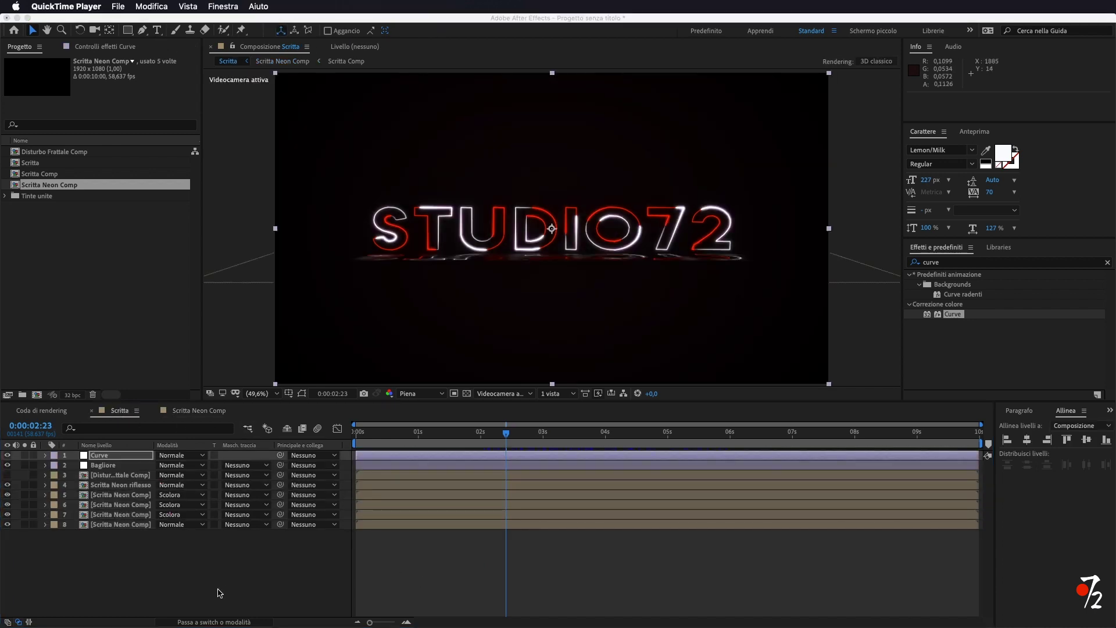
- Turn on the 3D Layer switch for the Scritta Neon Comp layers 5–8
left_click(208, 624)
left_click(208, 622)
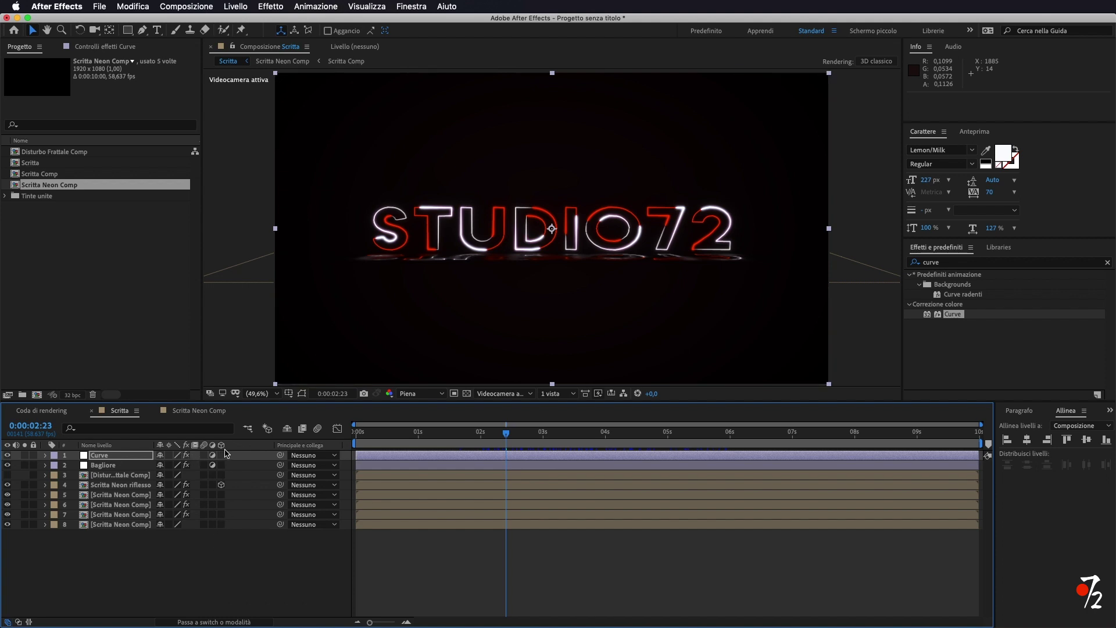
left_click_drag(221, 495, 222, 525)
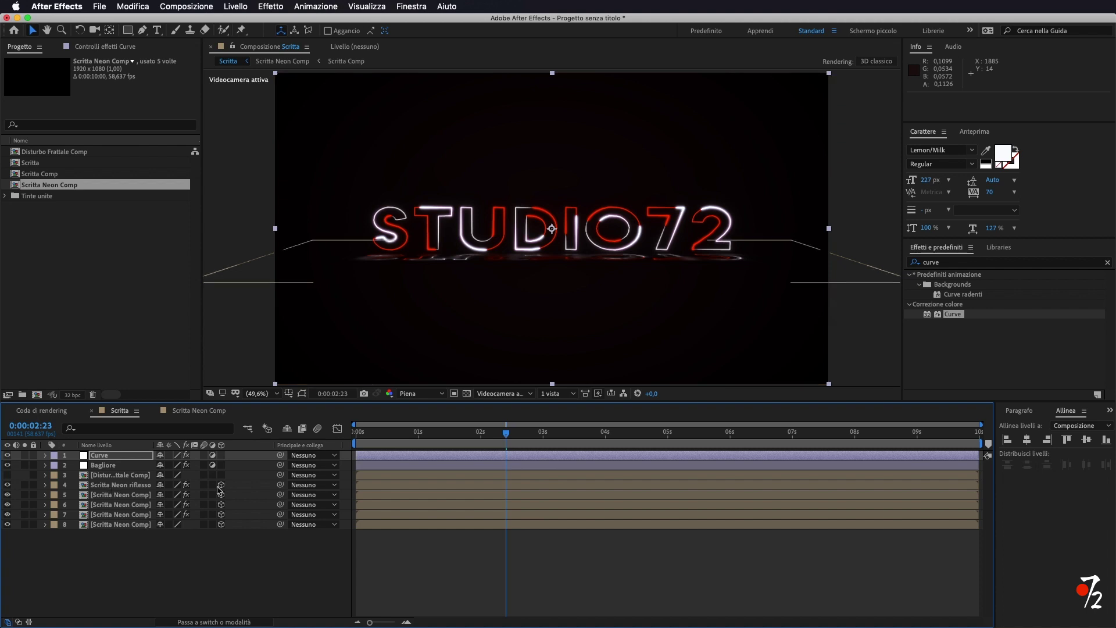
left_click(173, 534)
right_click(250, 551)
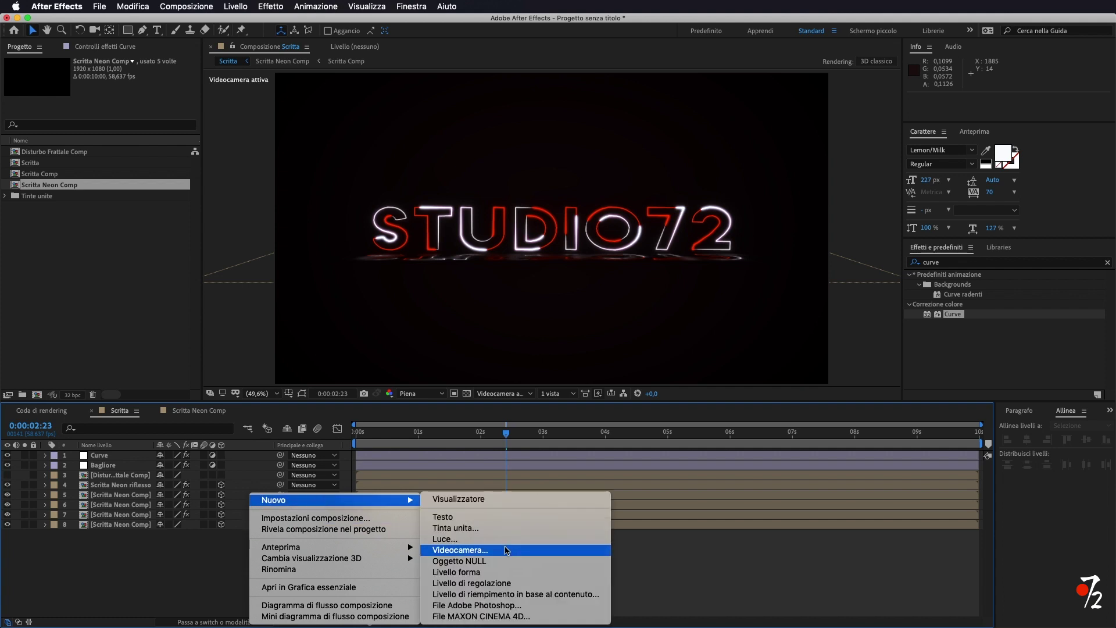
- Create a two-node 50 mm camera, Videocamera 1, and show its Position values
mouse_move(331, 499)
left_click(506, 550)
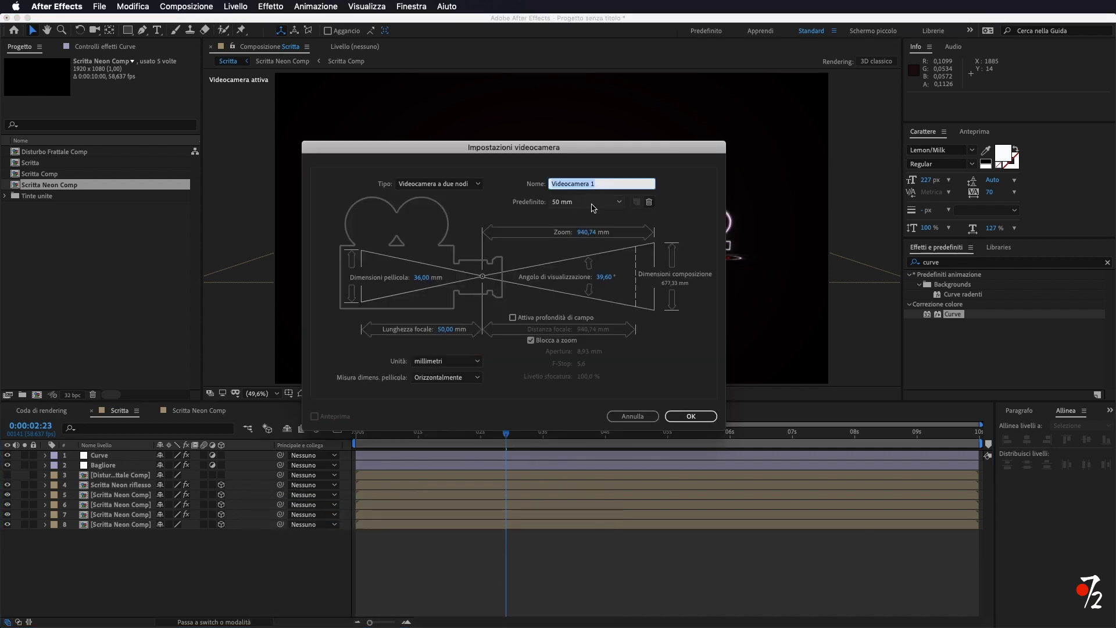
left_click(689, 415)
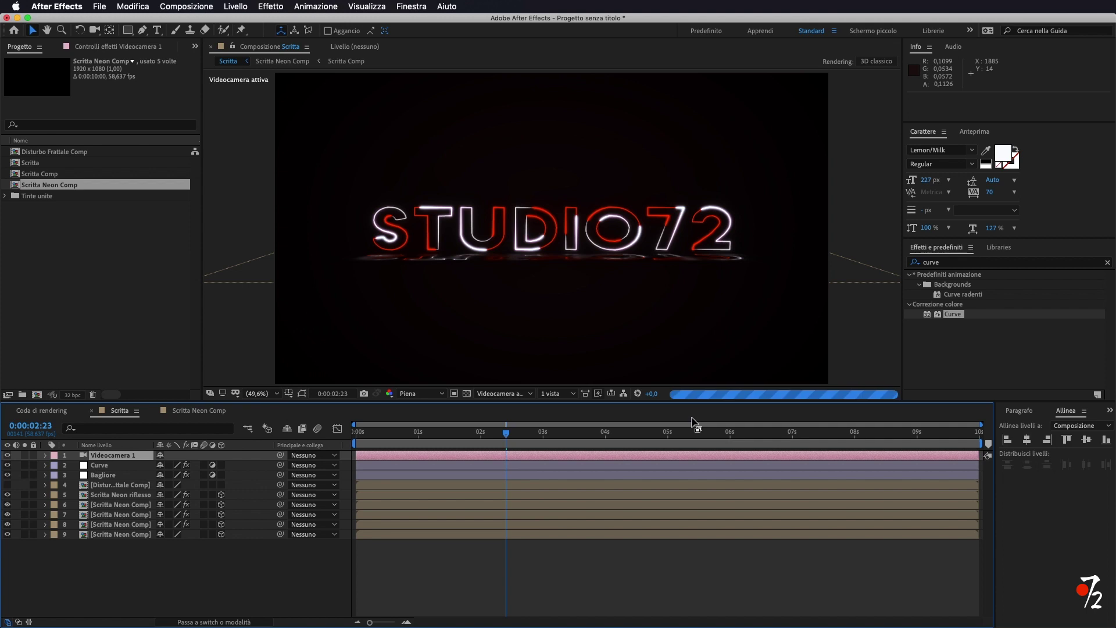
key("p")
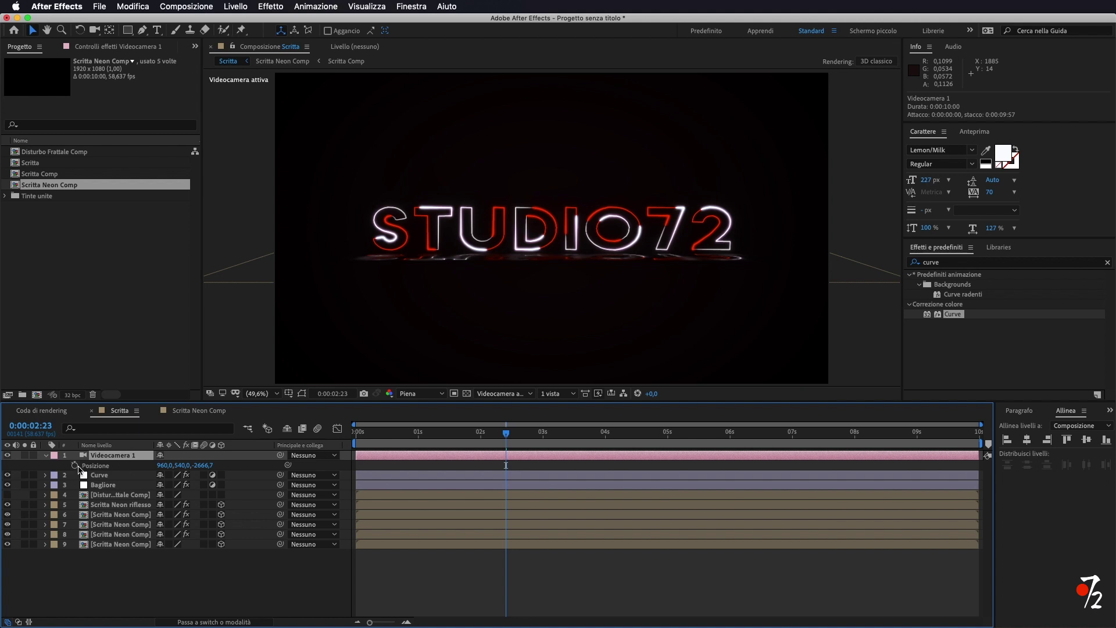
left_click_drag(506, 433, 349, 445)
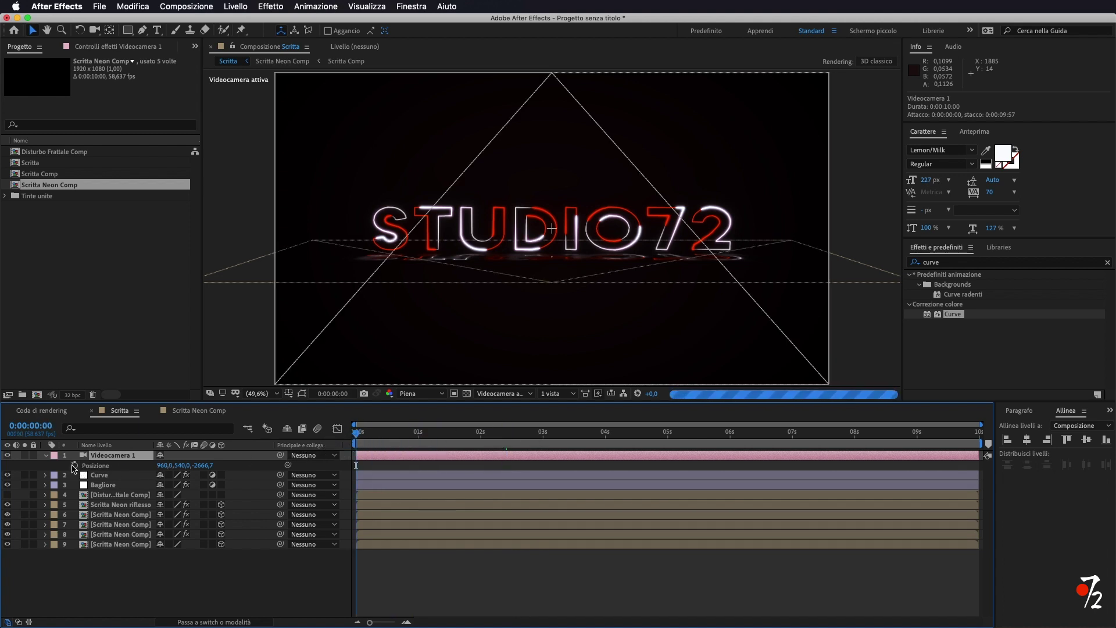
left_click(75, 466)
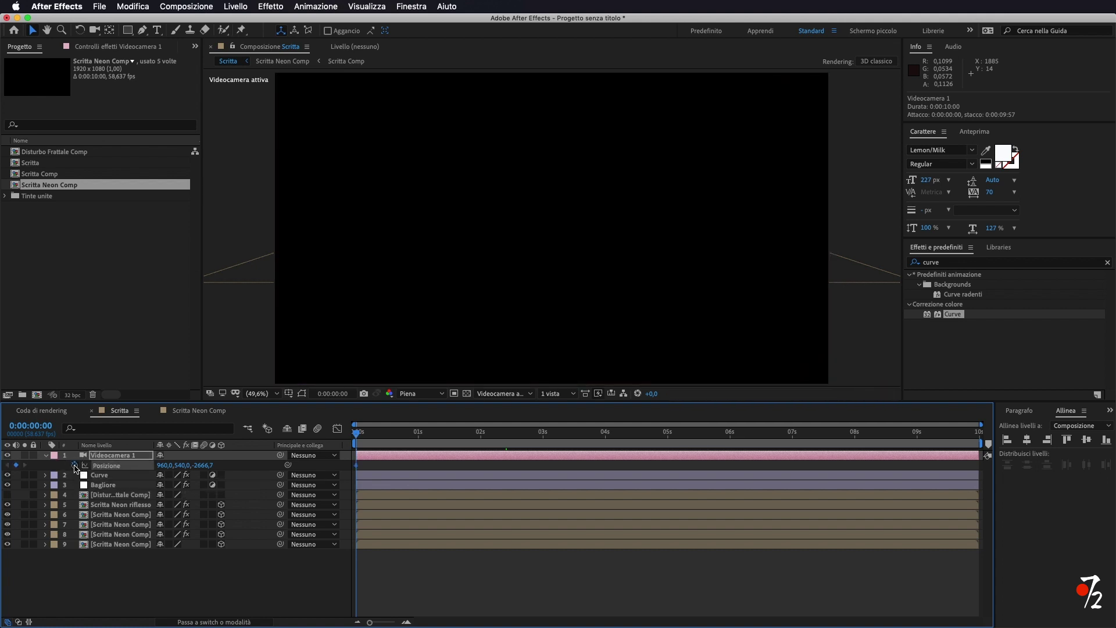
left_click_drag(357, 436, 990, 454)
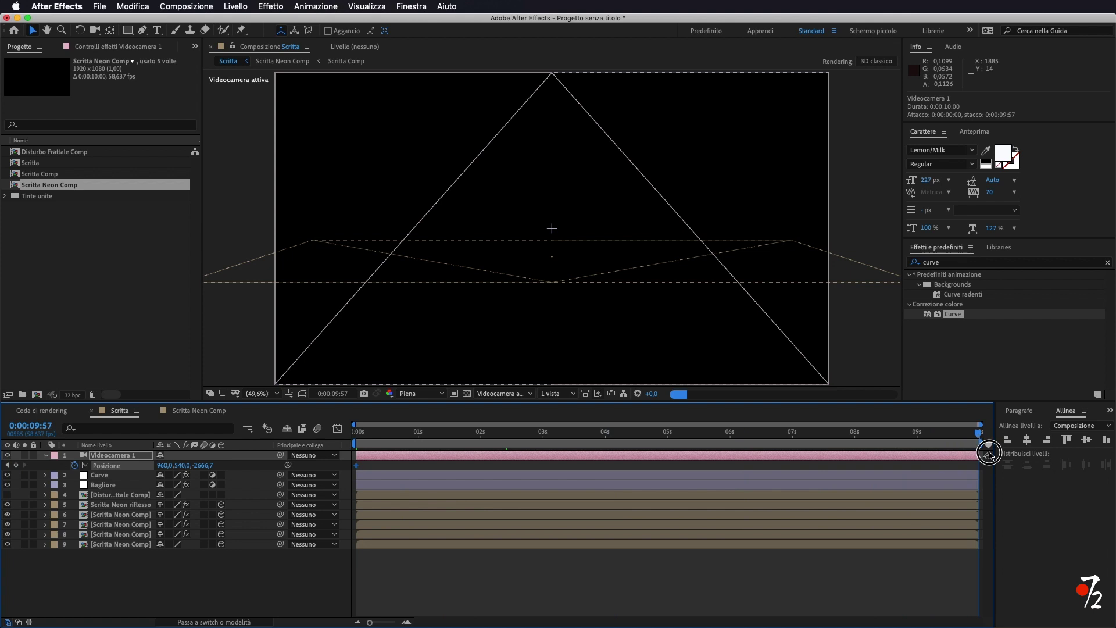
left_click_drag(209, 465, 384, 467)
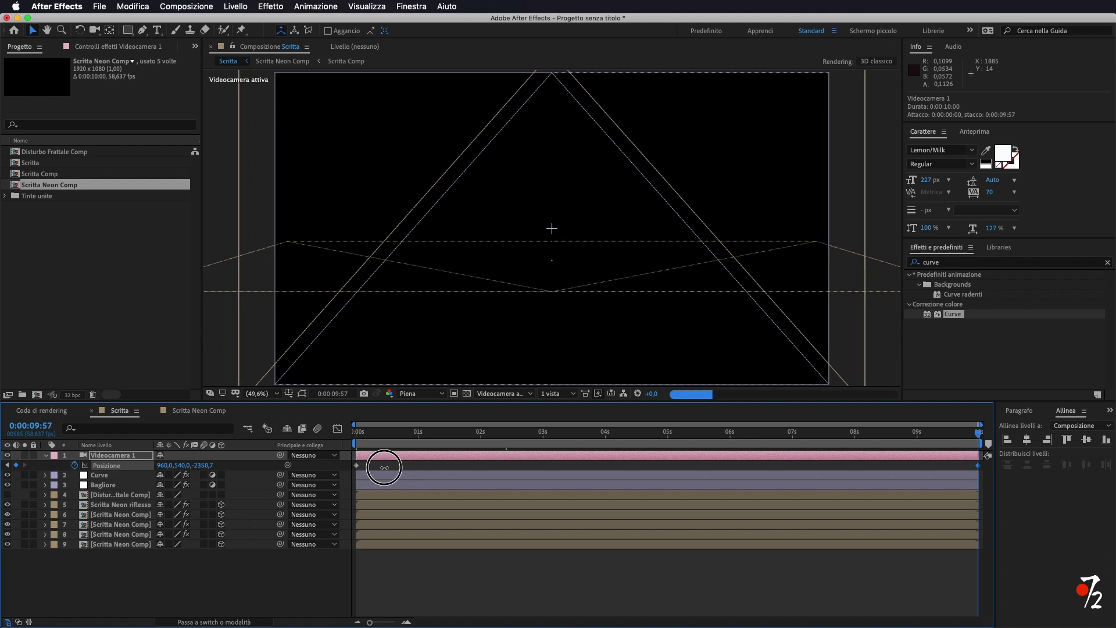
left_click_drag(384, 467, 388, 467)
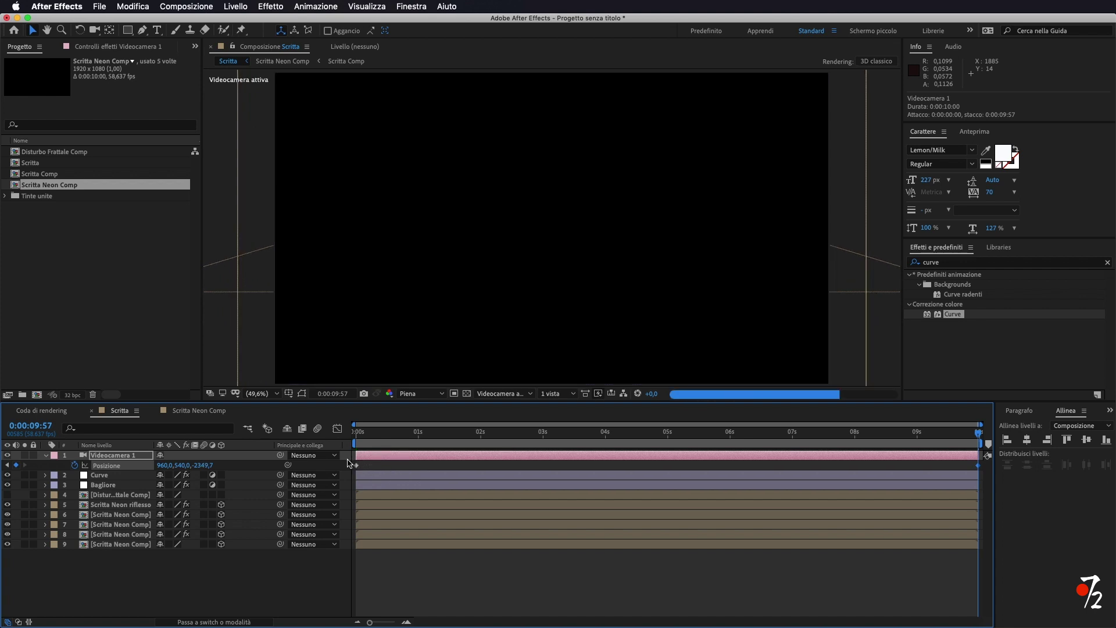
key("super+z")
left_click(221, 465)
left_click_drag(221, 465, 360, 467)
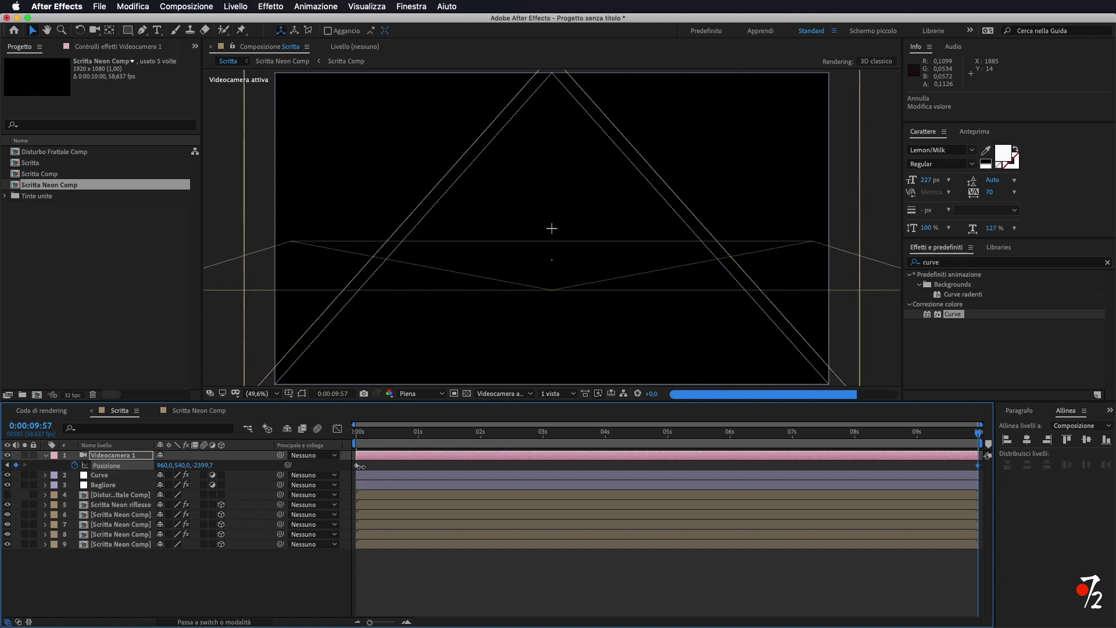
left_click_drag(979, 433, 545, 448)
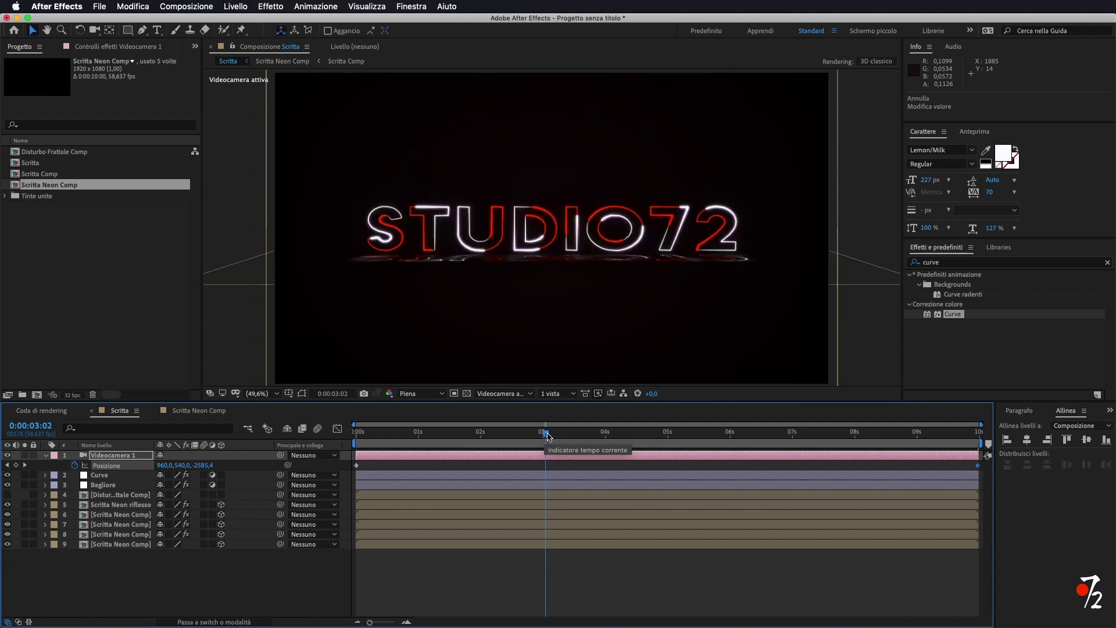
left_click_drag(546, 437, 587, 437)
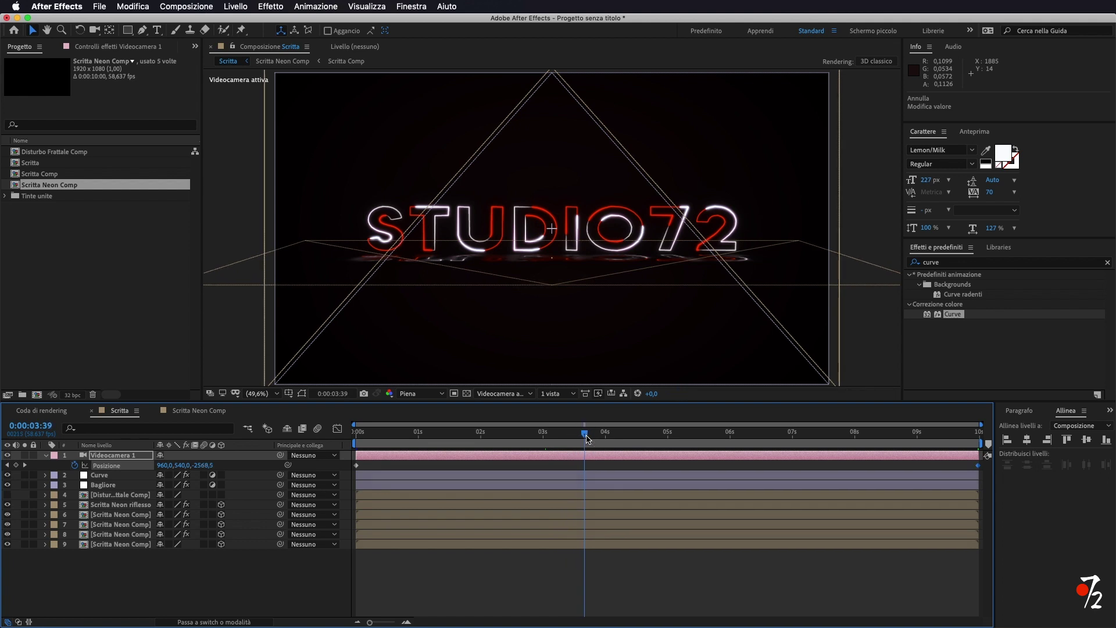
left_click(210, 595)
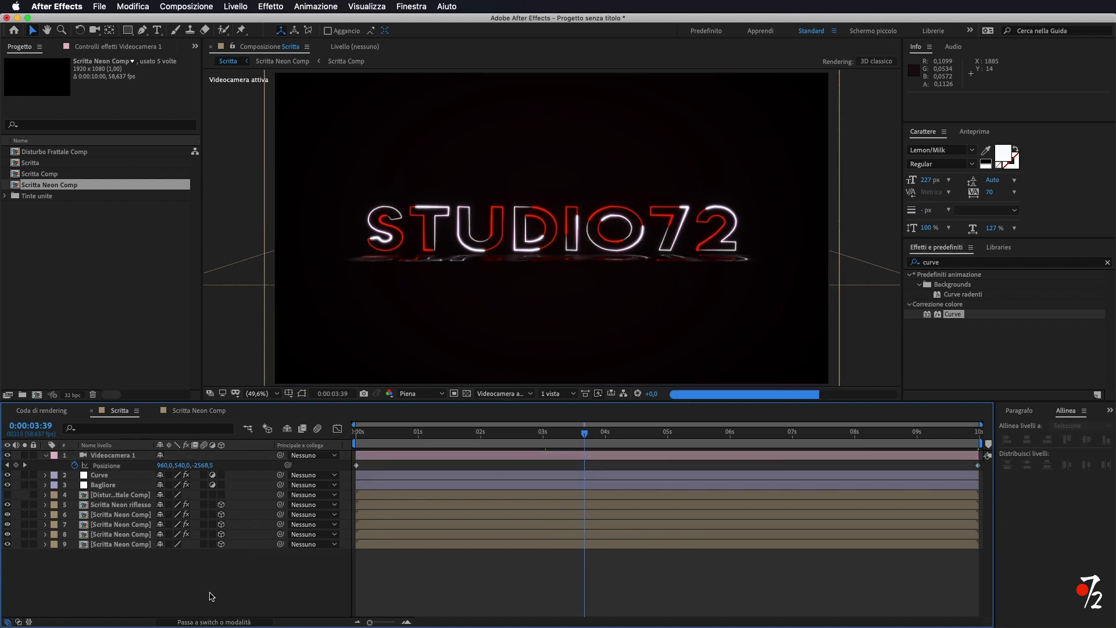
left_click(192, 411)
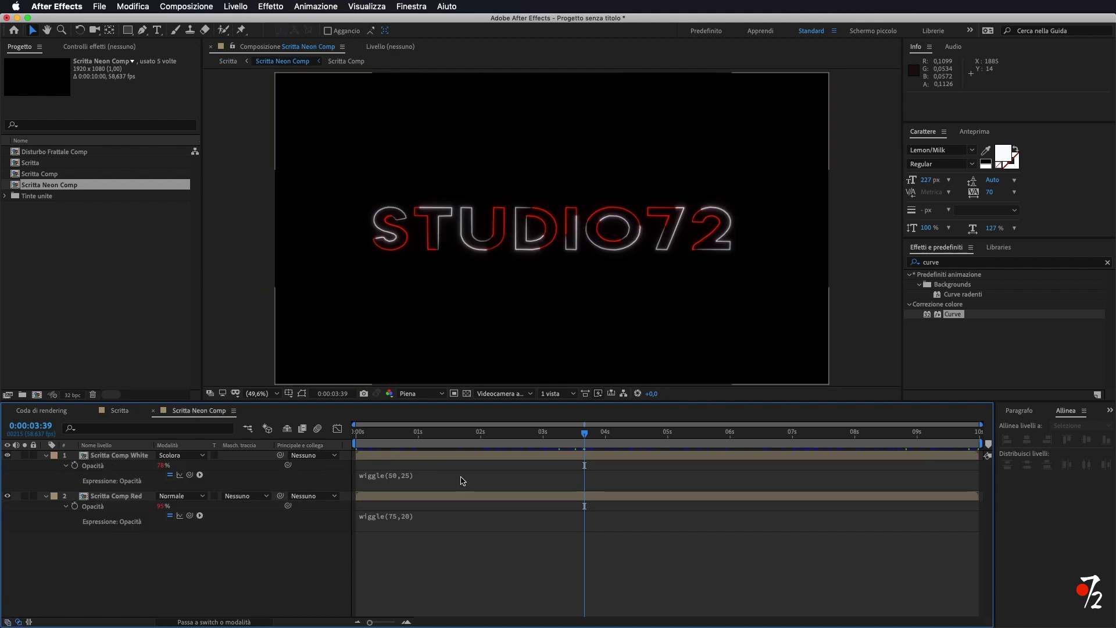
- Change the flicker expressions to wiggle(50,5) on the white layer and wiggle(75,10) on the red
left_click_drag(584, 436, 350, 459)
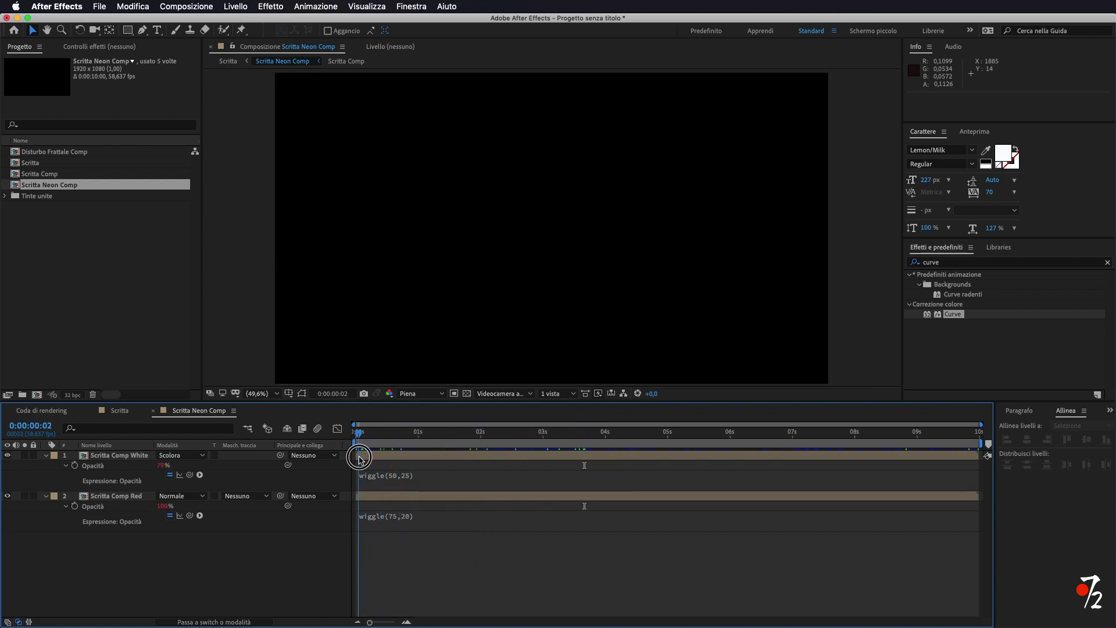
left_click_drag(363, 433, 417, 448)
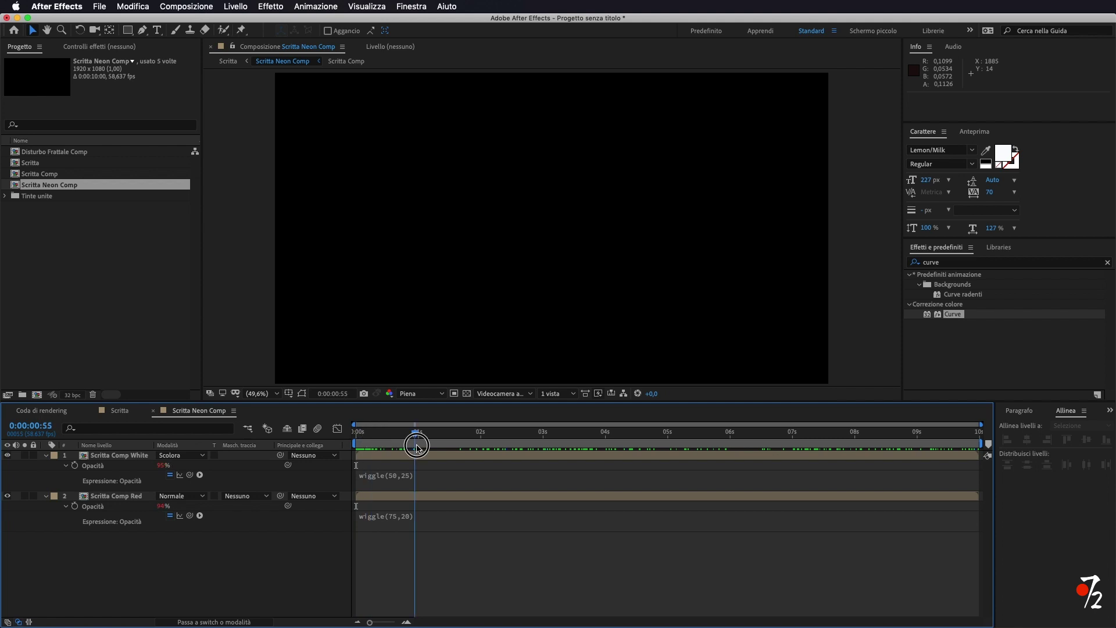
left_click_drag(417, 448, 570, 464)
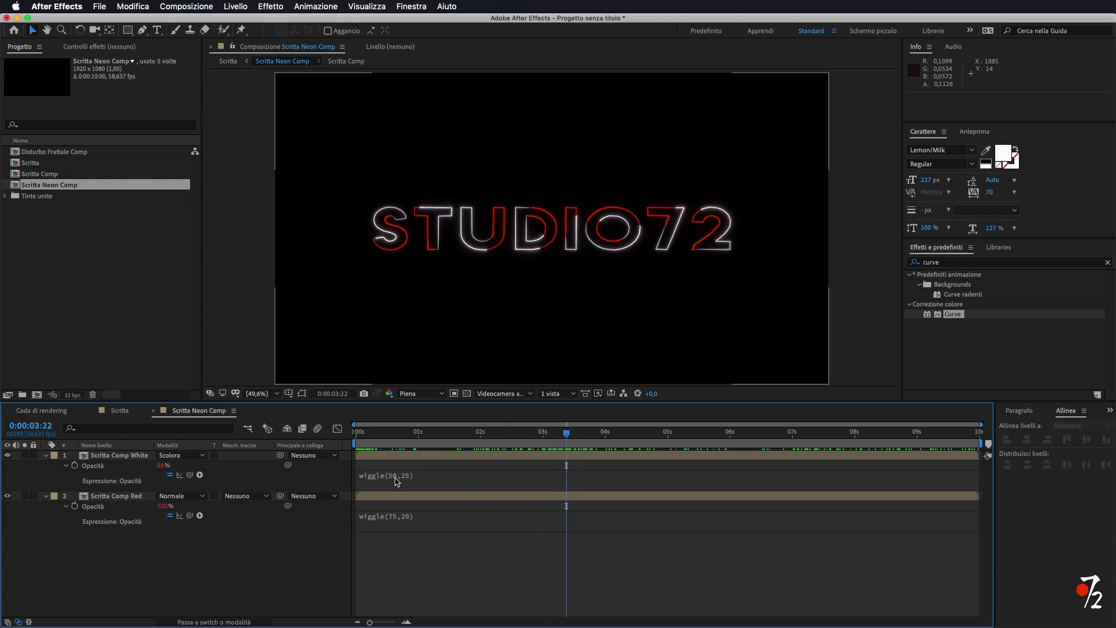
left_click(398, 476)
left_click(553, 465)
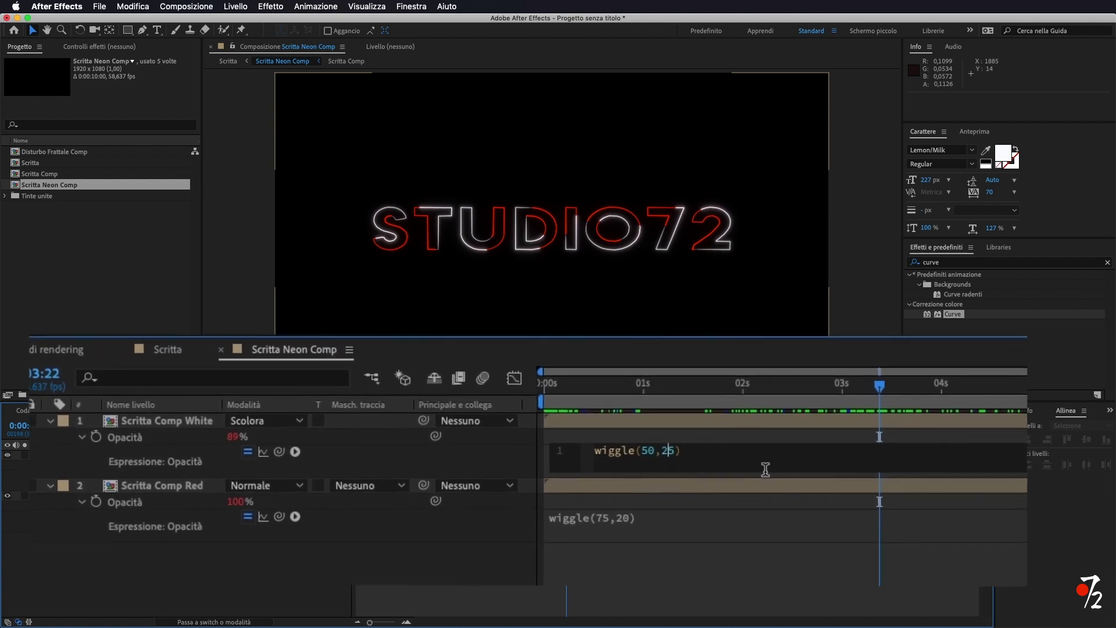
key("BackSpace")
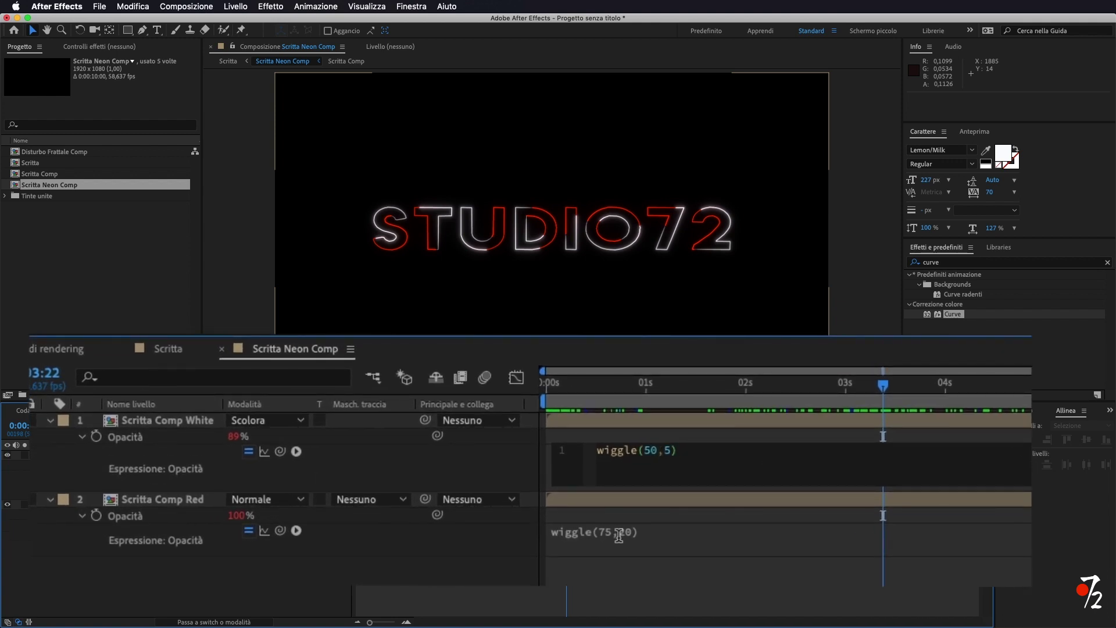
left_click(619, 531)
left_click(669, 530)
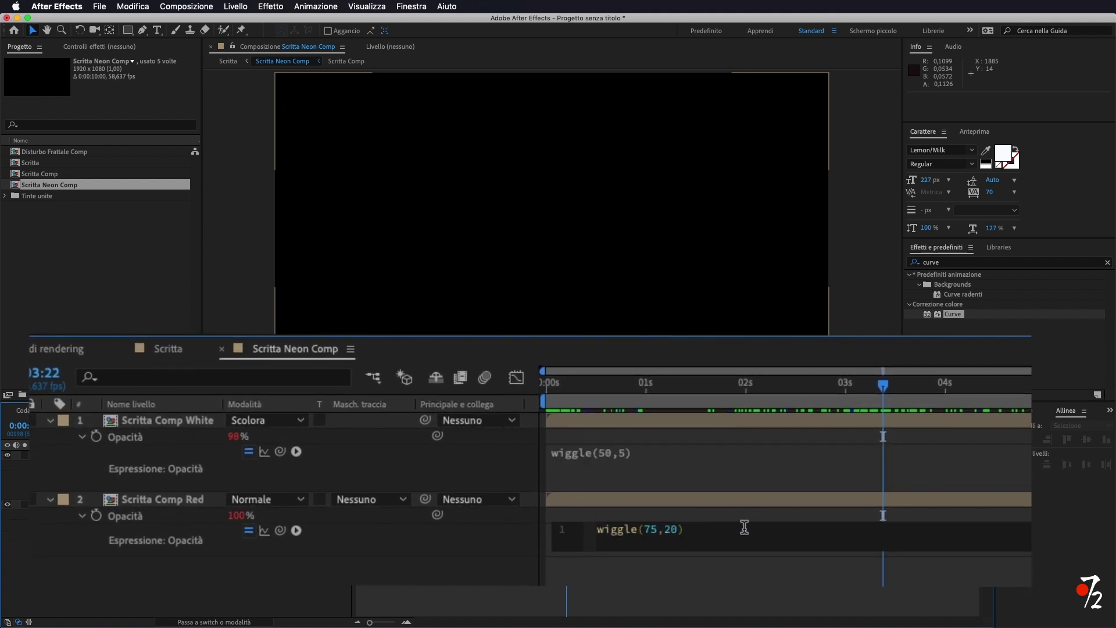
type("1")
left_click(564, 430)
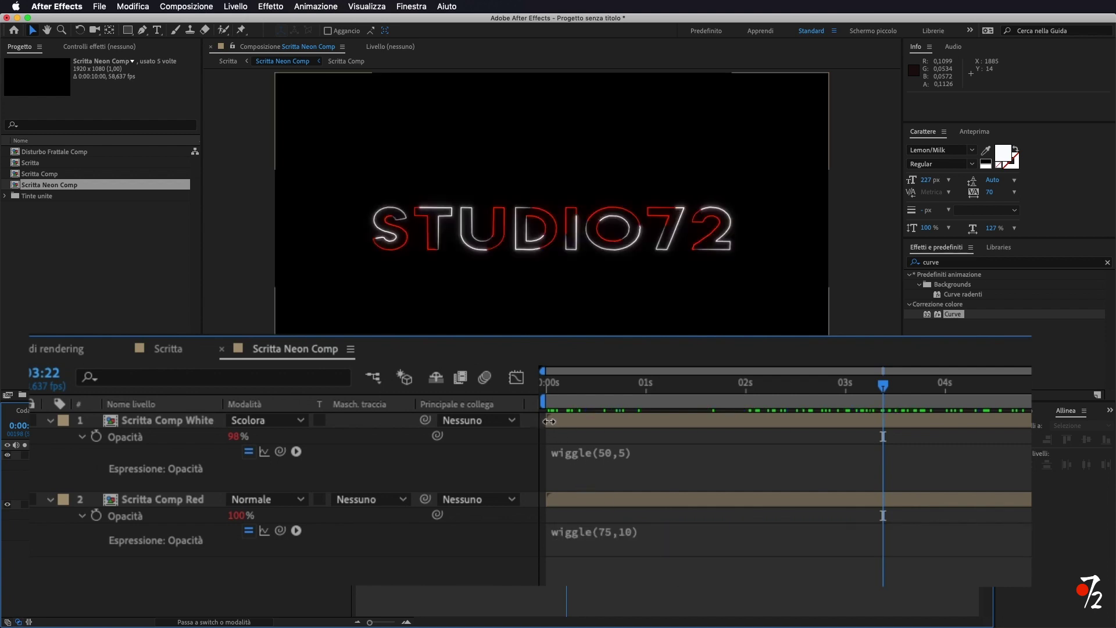
- Trim the white layer's in-point to 0:00:00:31 and return to Scritta
left_click_drag(550, 421, 601, 421)
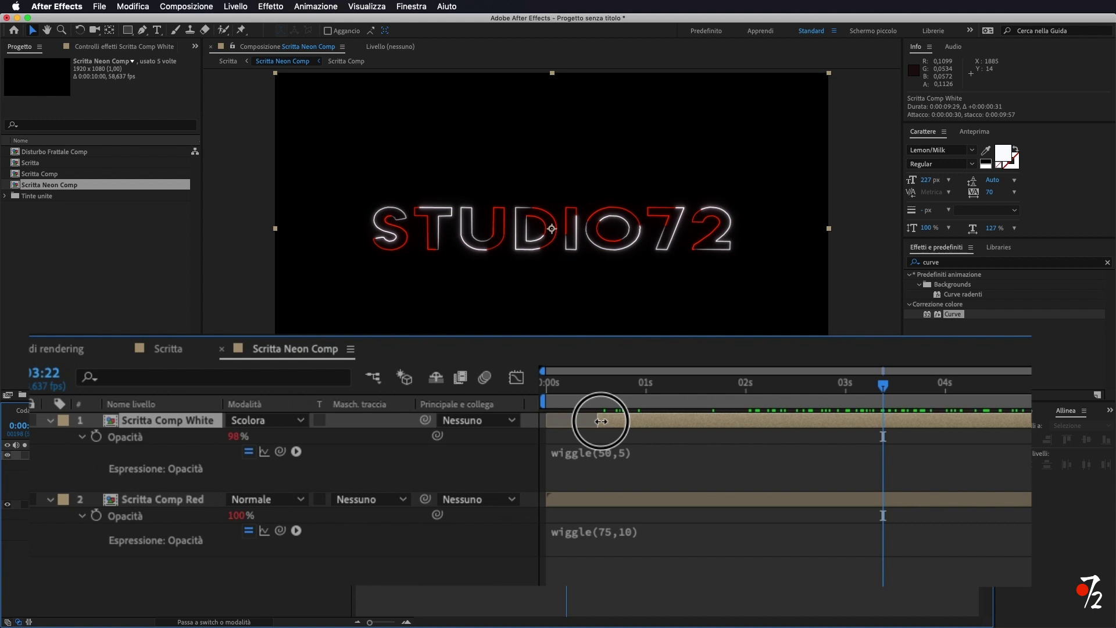
left_click_drag(601, 421, 599, 422)
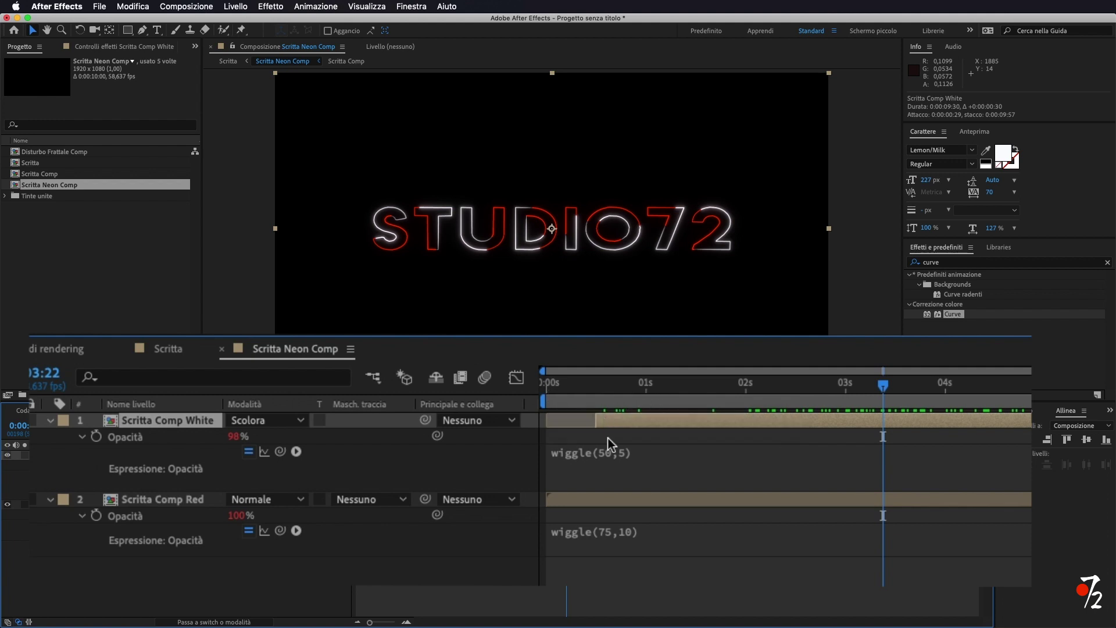
left_click(599, 419)
mouse_move(595, 421)
left_mouse_down()
mouse_move(572, 420)
mouse_move(599, 428)
left_mouse_up()
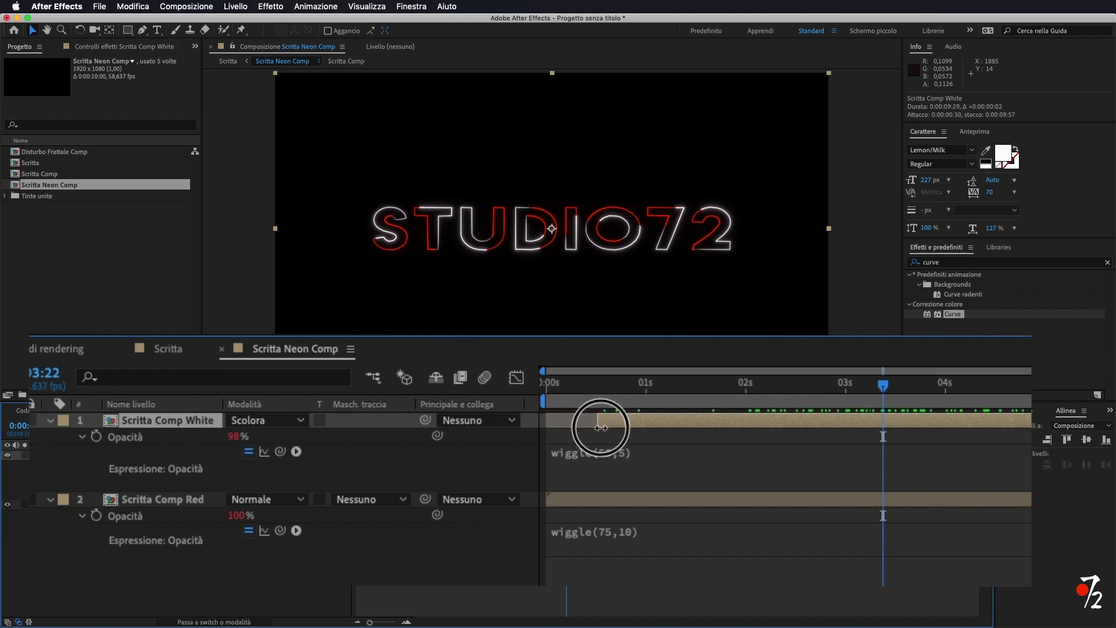
left_click_drag(599, 428, 600, 427)
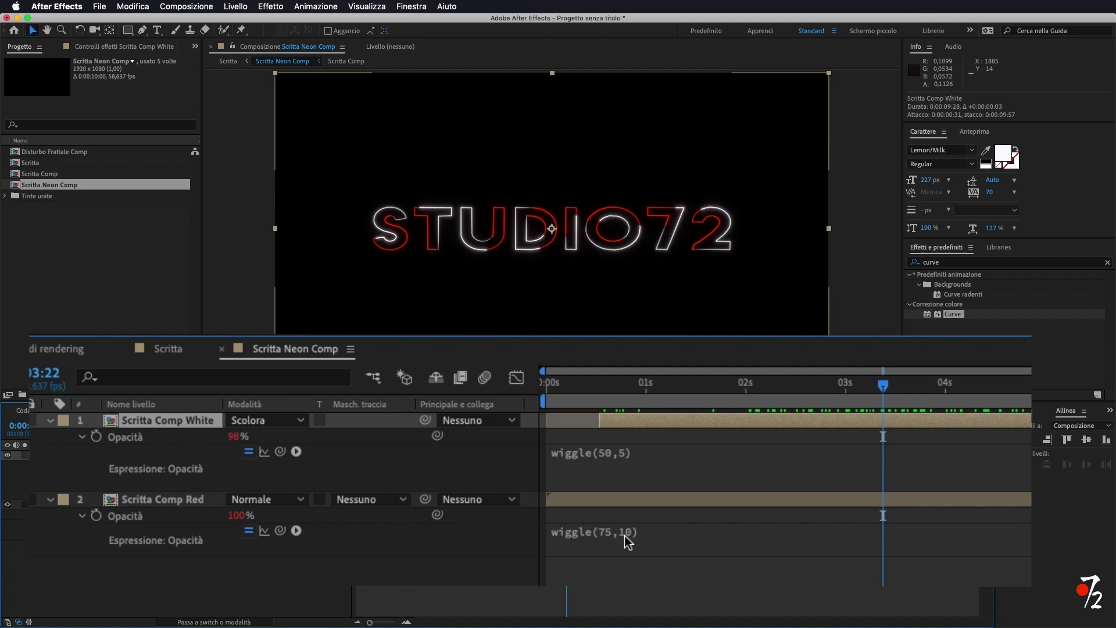
left_click(119, 411)
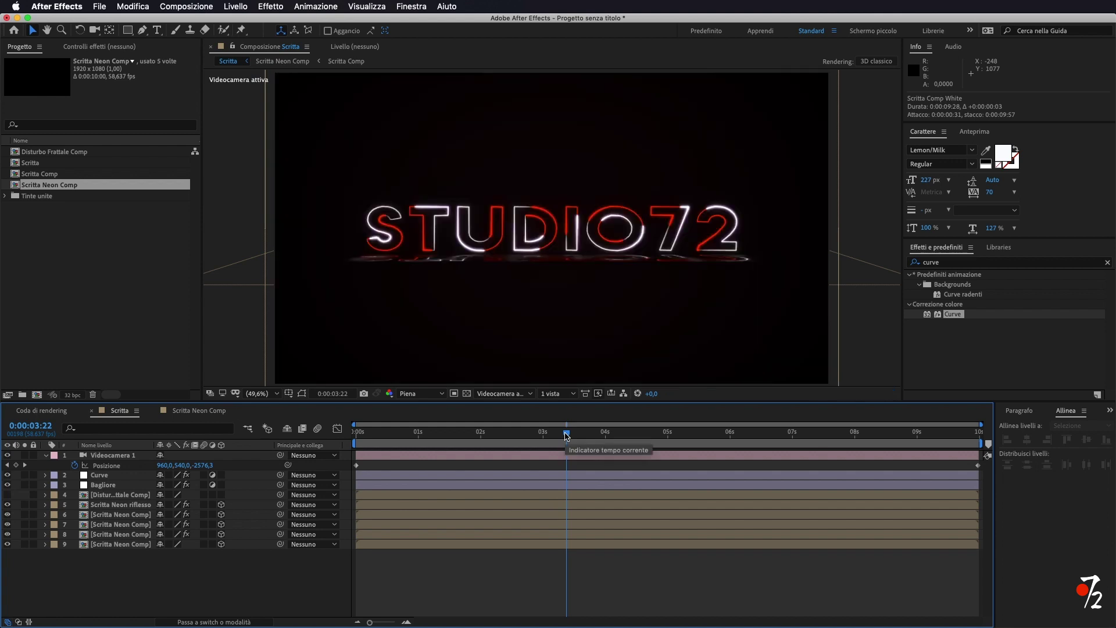
- Preview the camera push-in, then duplicate Scritta Neon Comp layer 6 with Ctrl+D
key("Home")
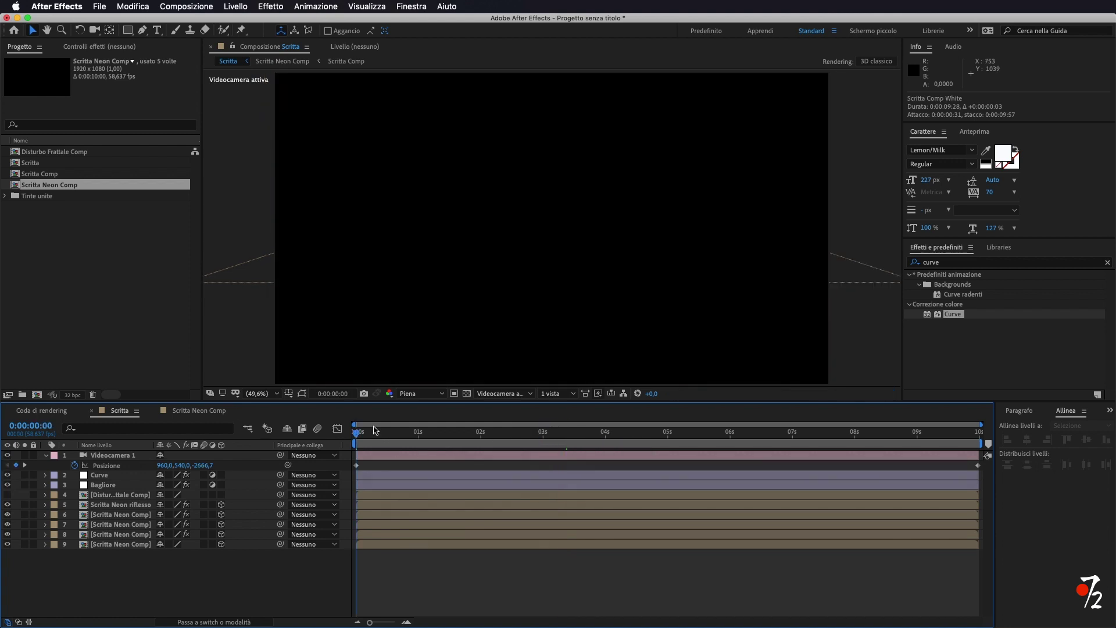
left_click_drag(358, 435, 556, 435)
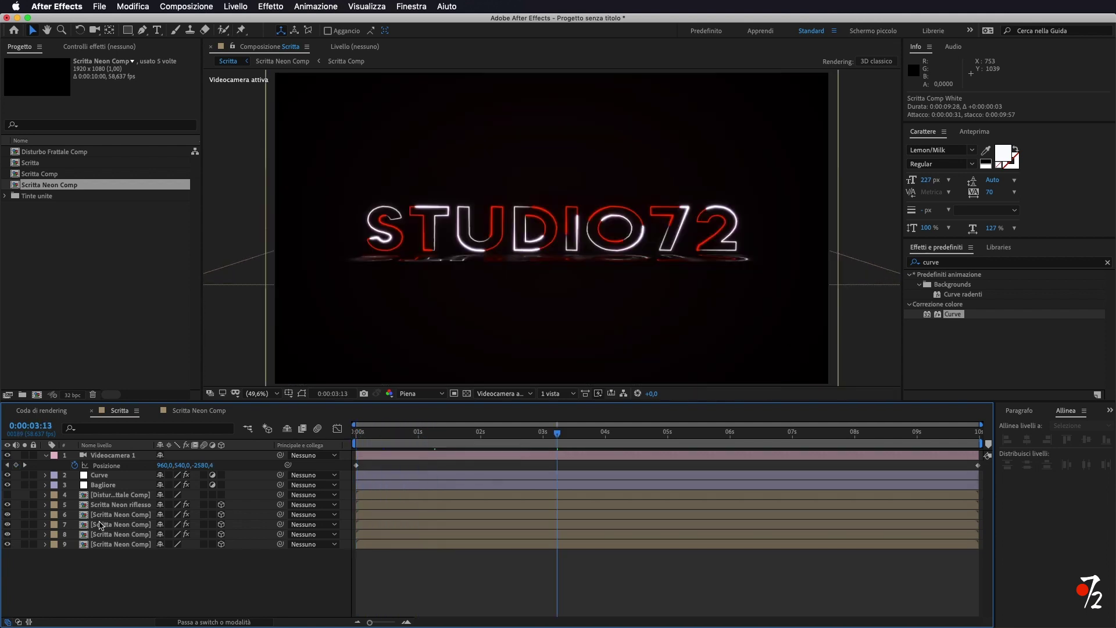
left_click(118, 516)
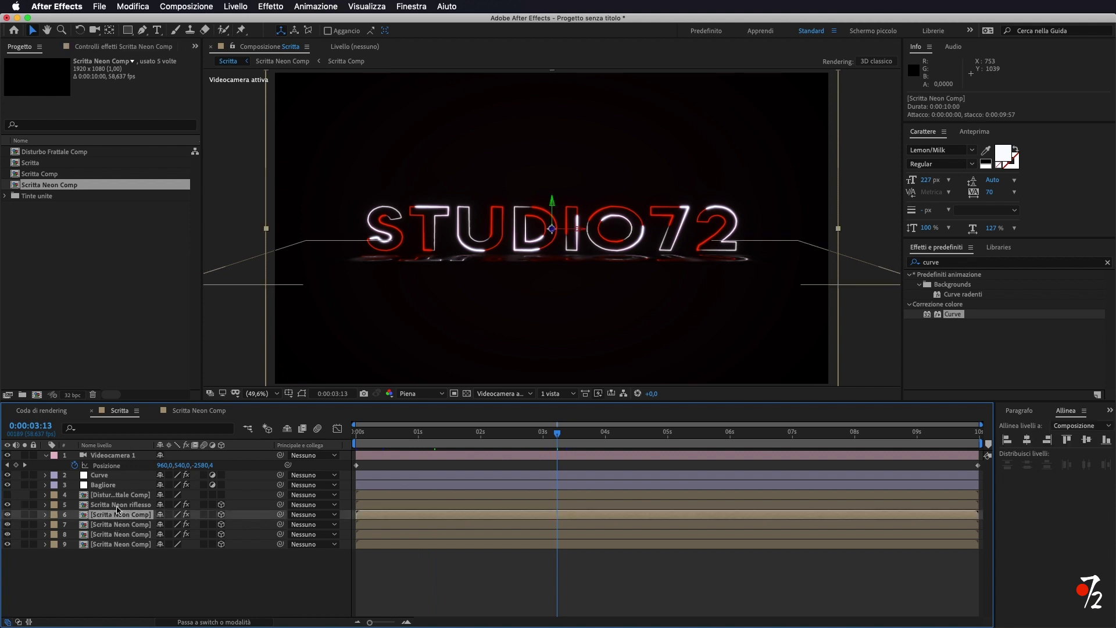
left_click(118, 506)
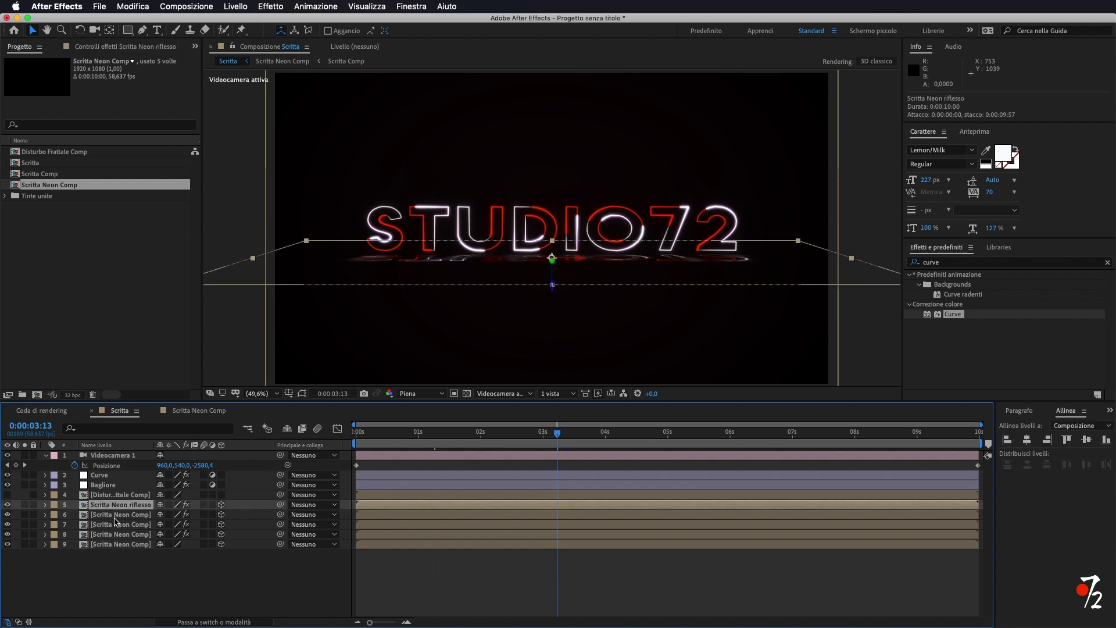
left_click(116, 516)
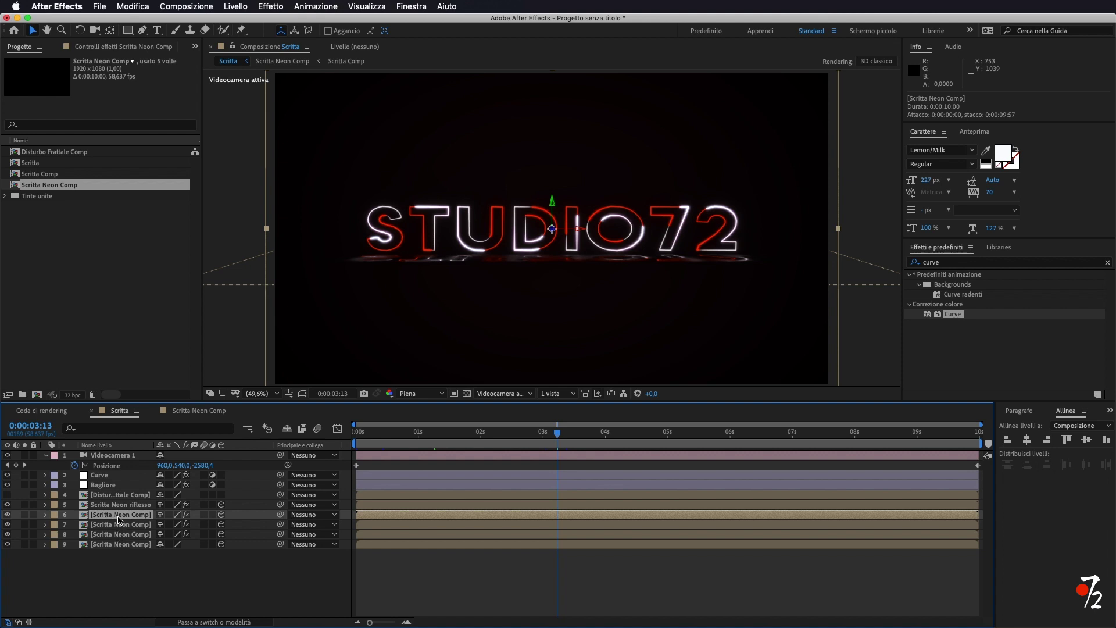
key("ctrl+d")
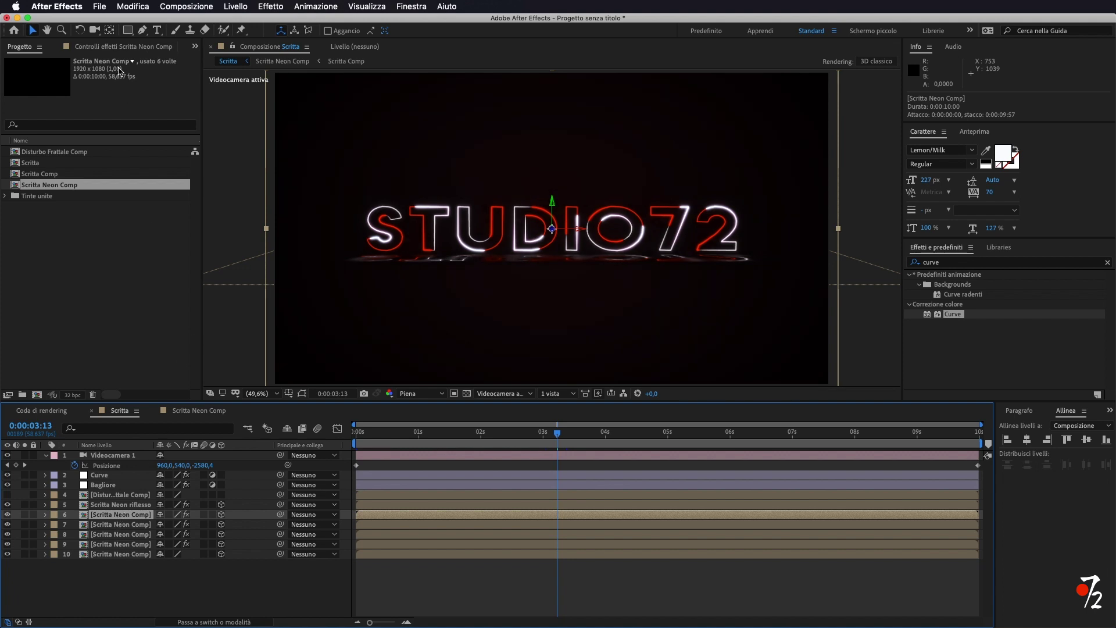
left_click(123, 48)
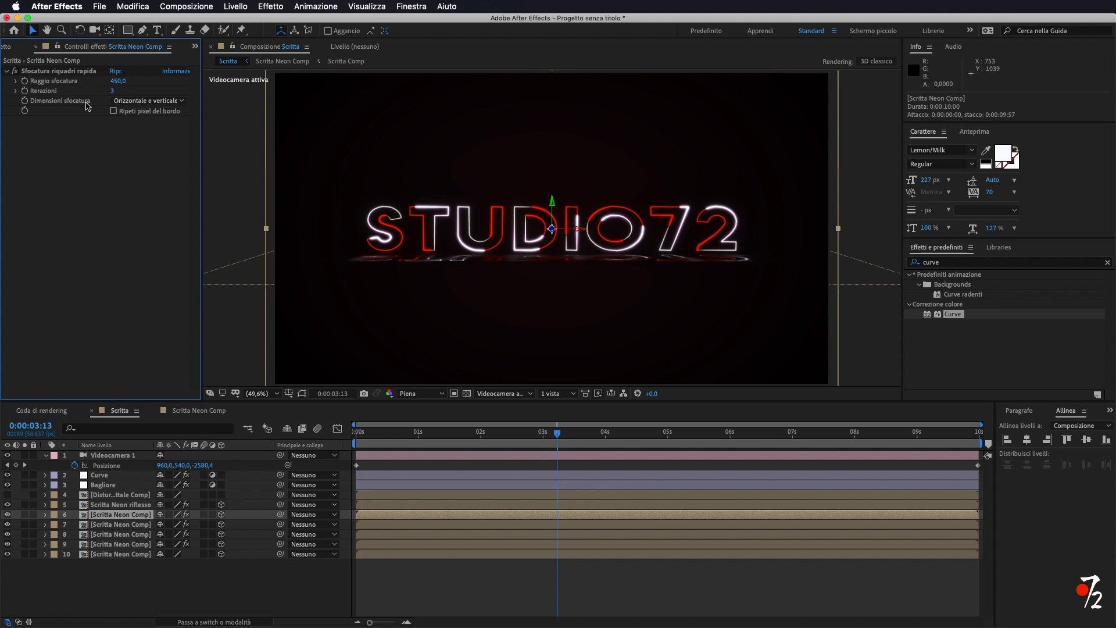
- Set the copy's Fast Box Blur dimensions to Horizontal with Blur Radius 503
left_click(158, 102)
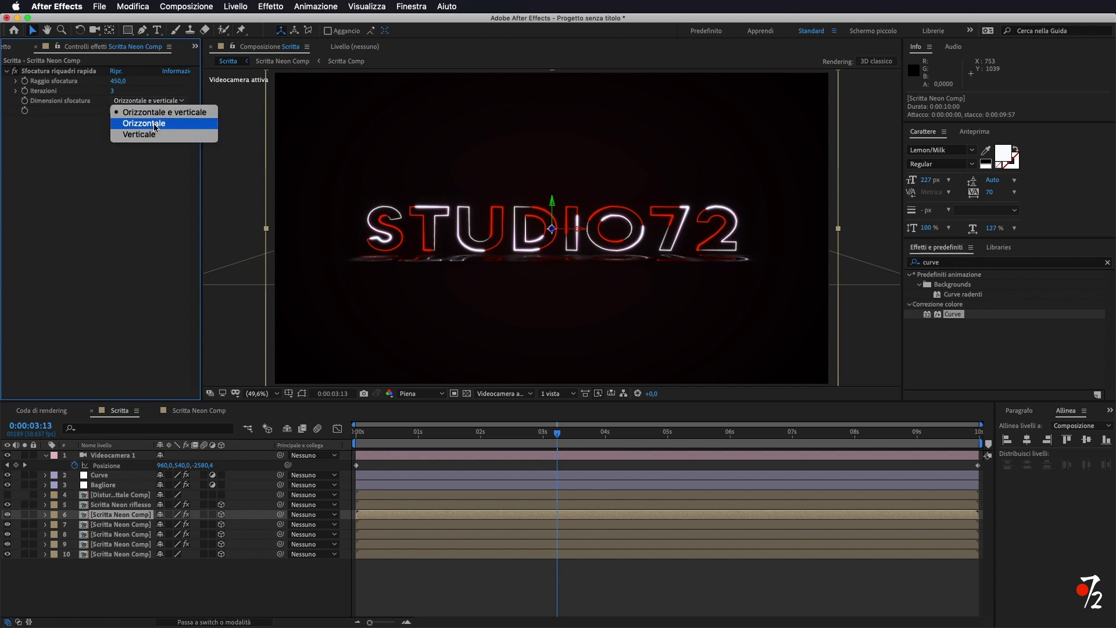
left_click(156, 124)
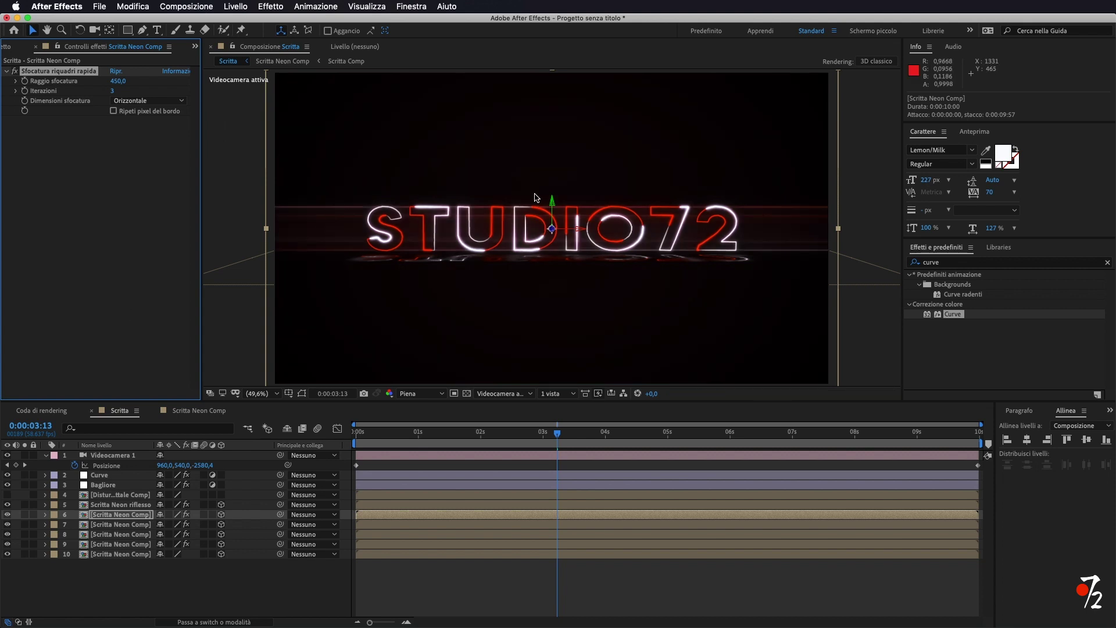
left_click(119, 81)
left_click_drag(118, 81, 154, 88)
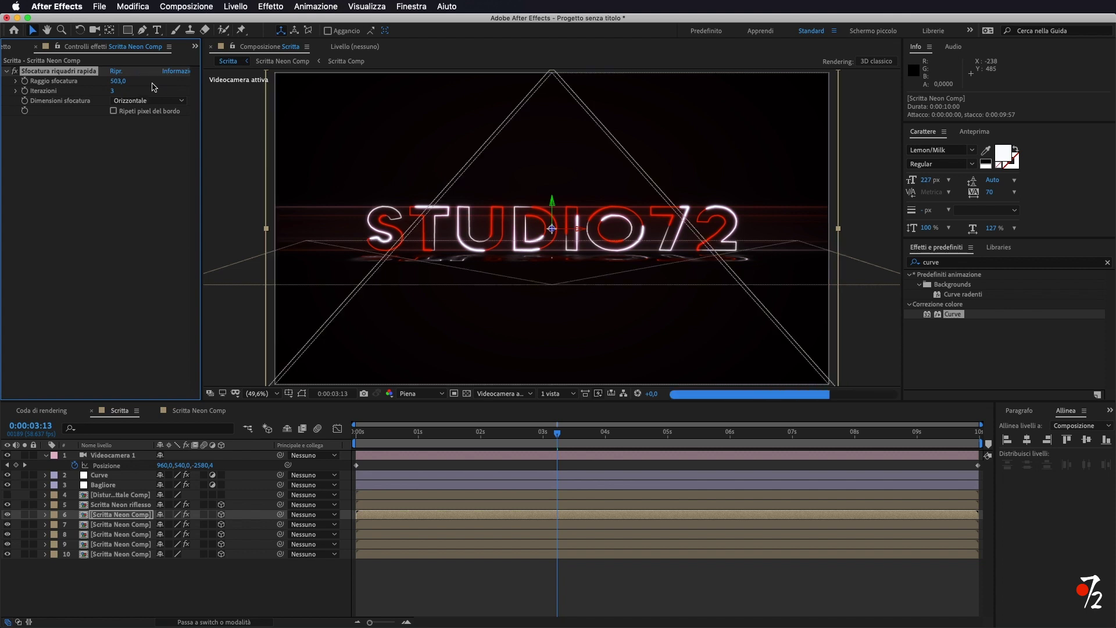
left_click(125, 517)
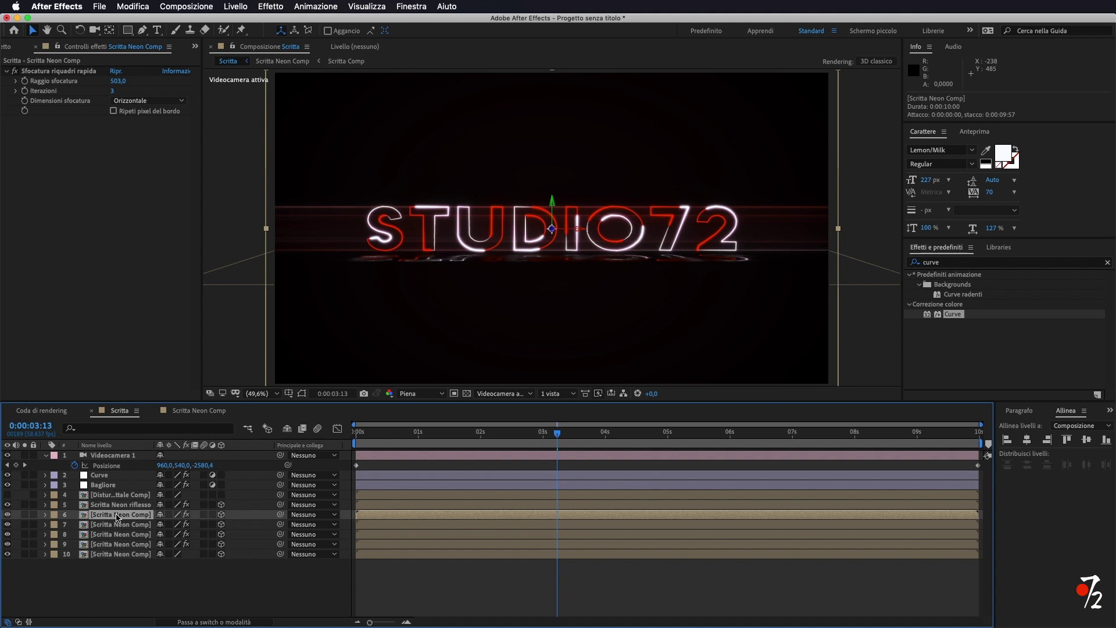
- Drop the streaked Scritta Neon Comp copy's Opacity to 60% and return the playhead to 0:00:00:00
key("t")
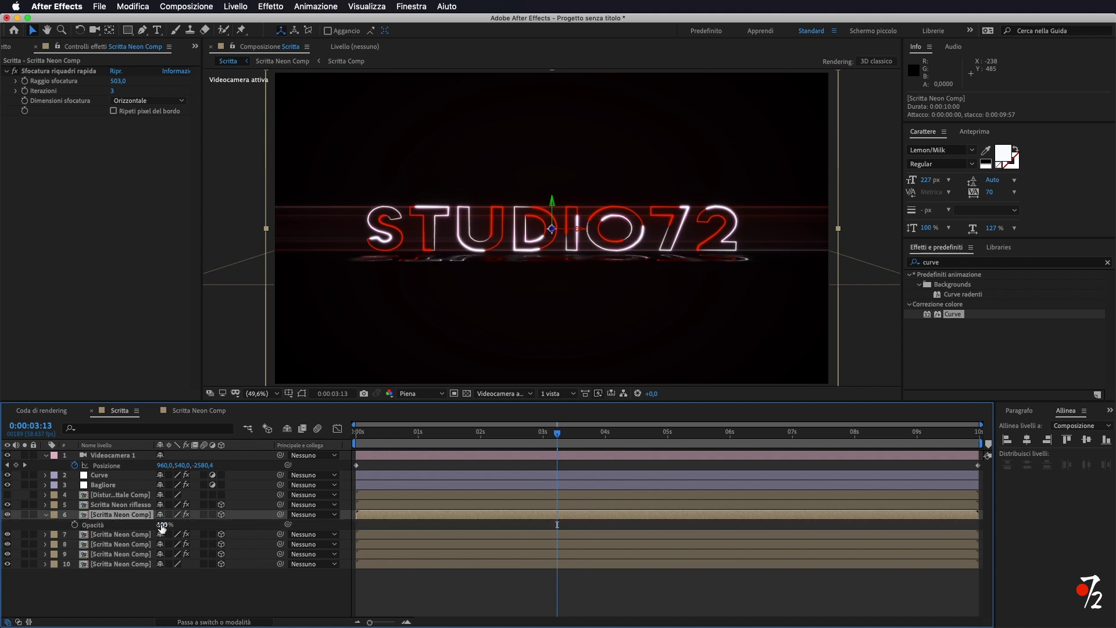
left_click_drag(161, 526, 150, 525)
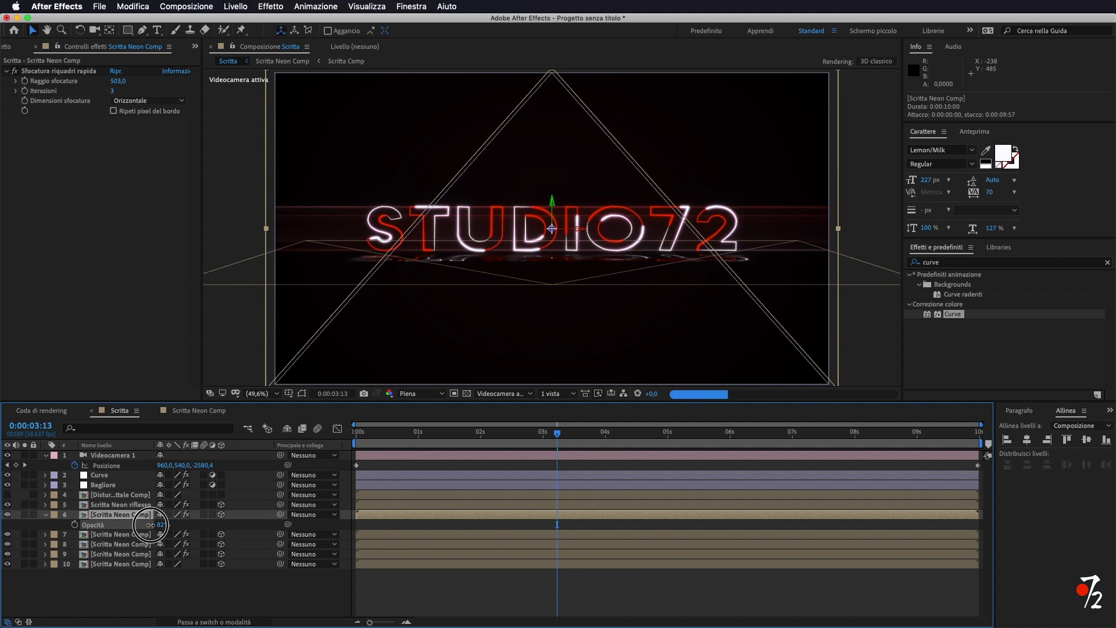
left_click_drag(151, 524, 138, 525)
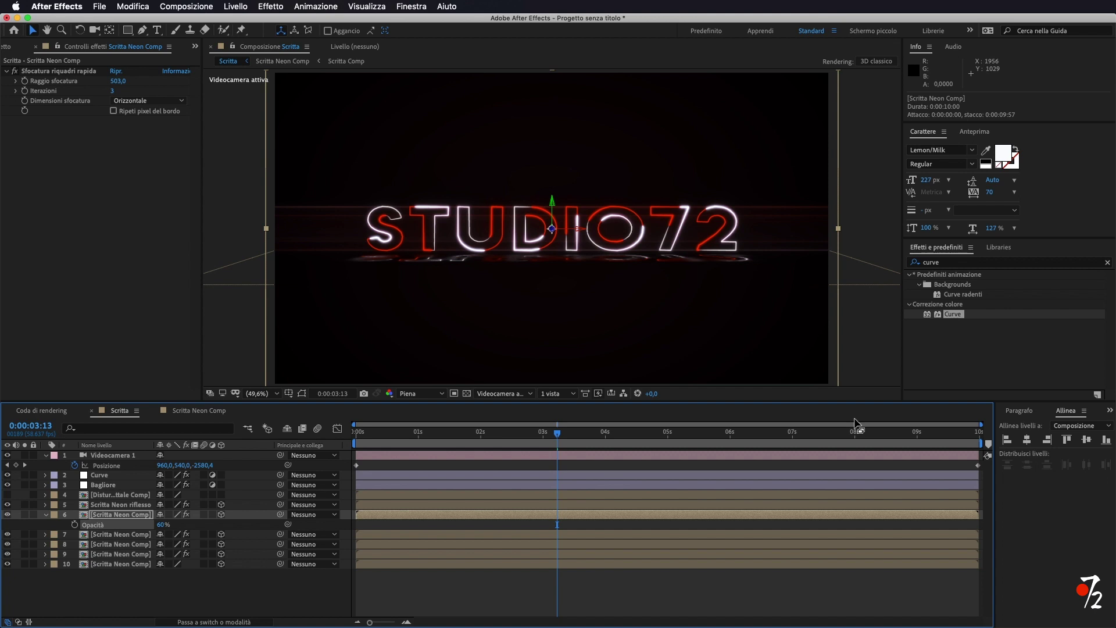
left_click_drag(557, 433, 325, 452)
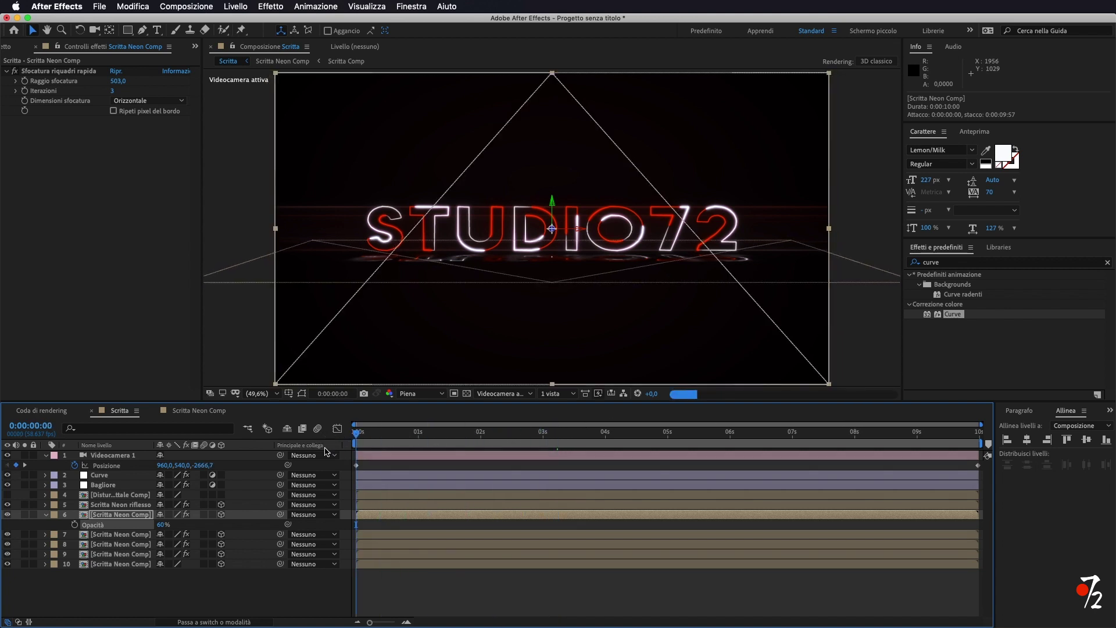